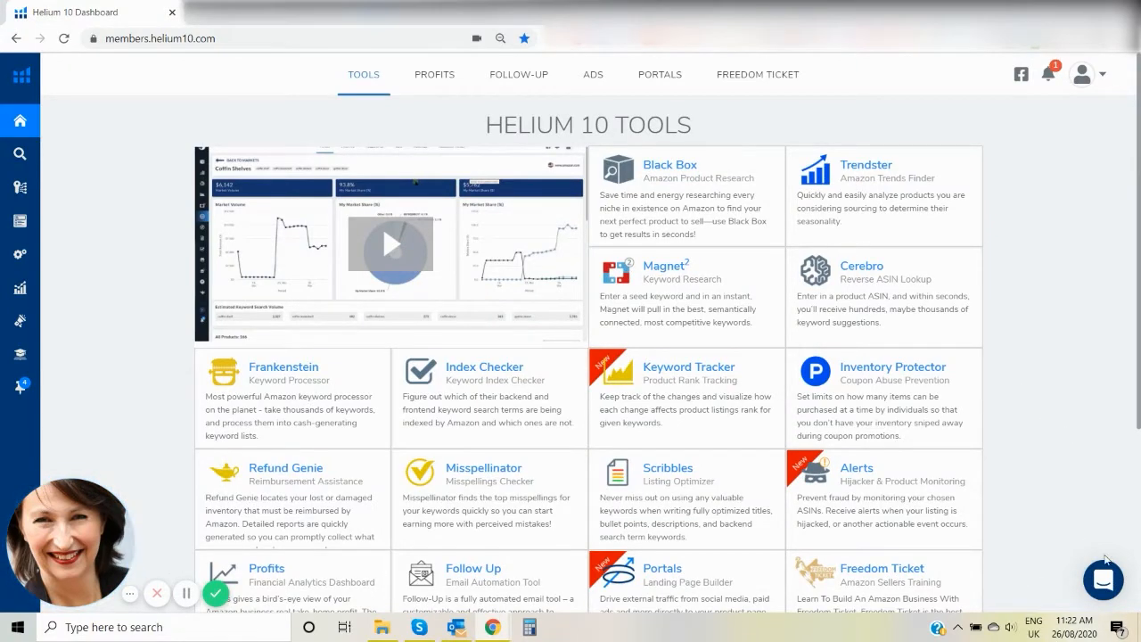
Open the Portals landing page builder and go to its list of portals.
mouse_move(12, 230)
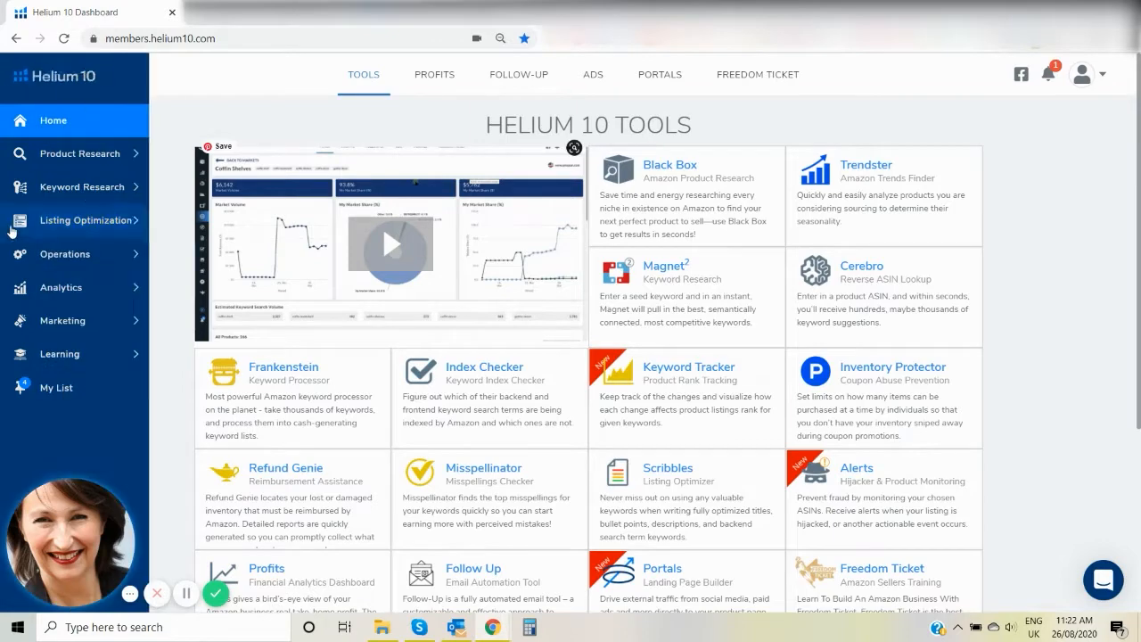
click(61, 326)
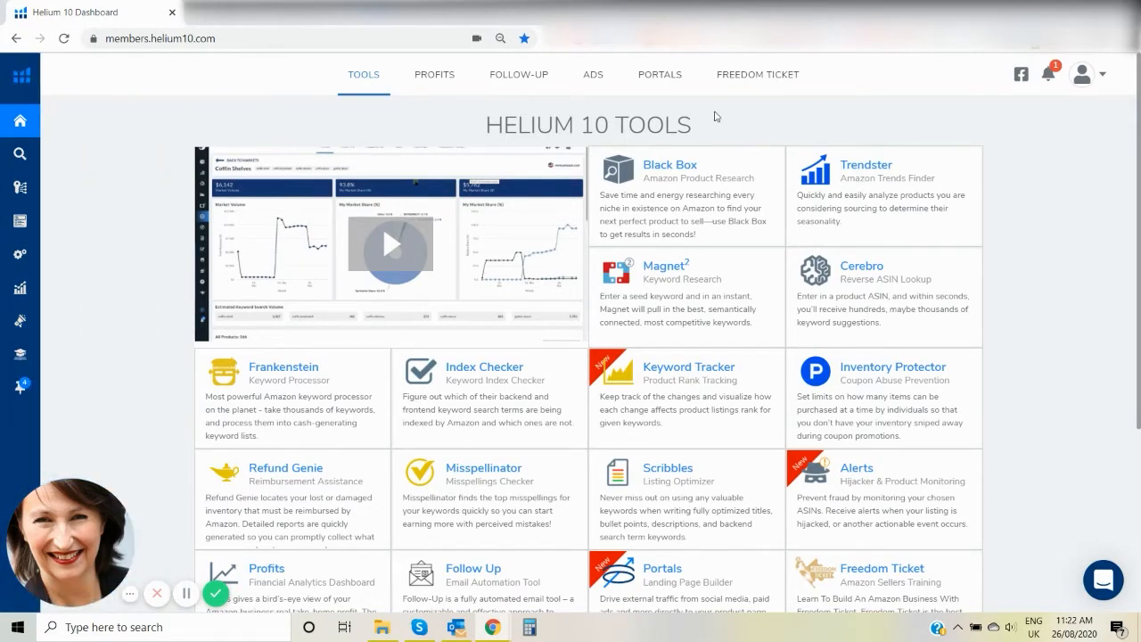
click(660, 79)
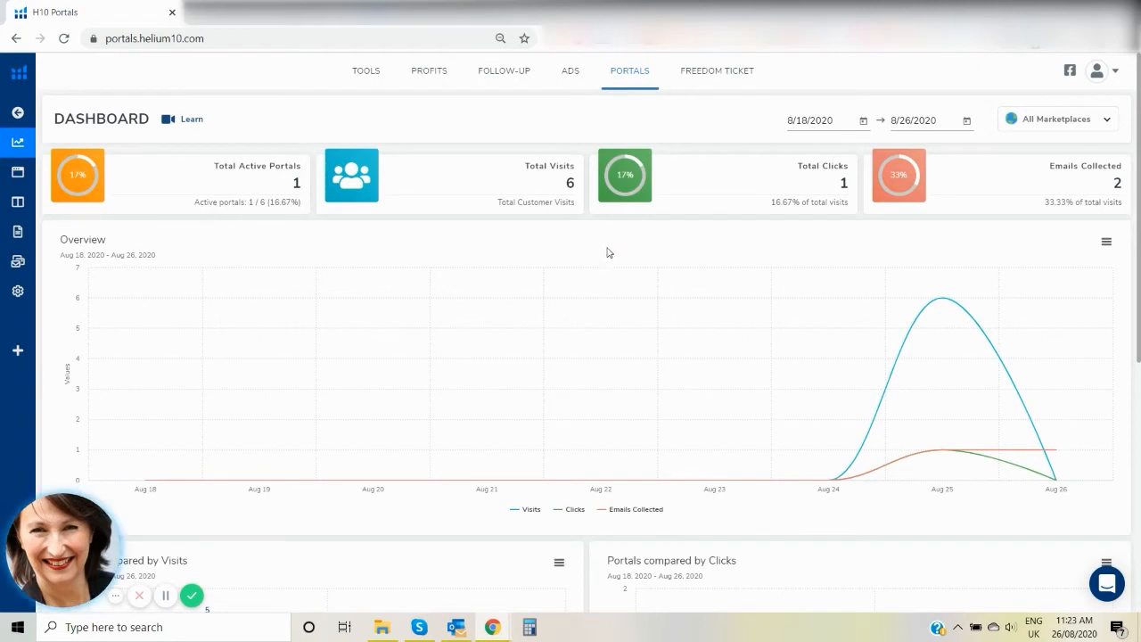
mouse_move(49, 192)
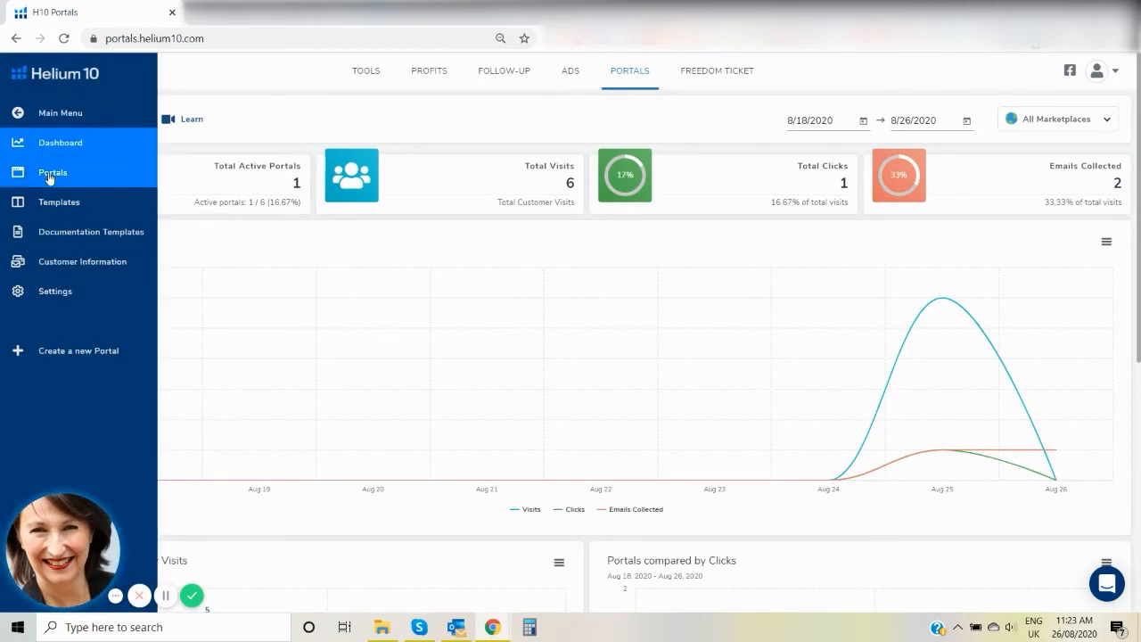
click(51, 173)
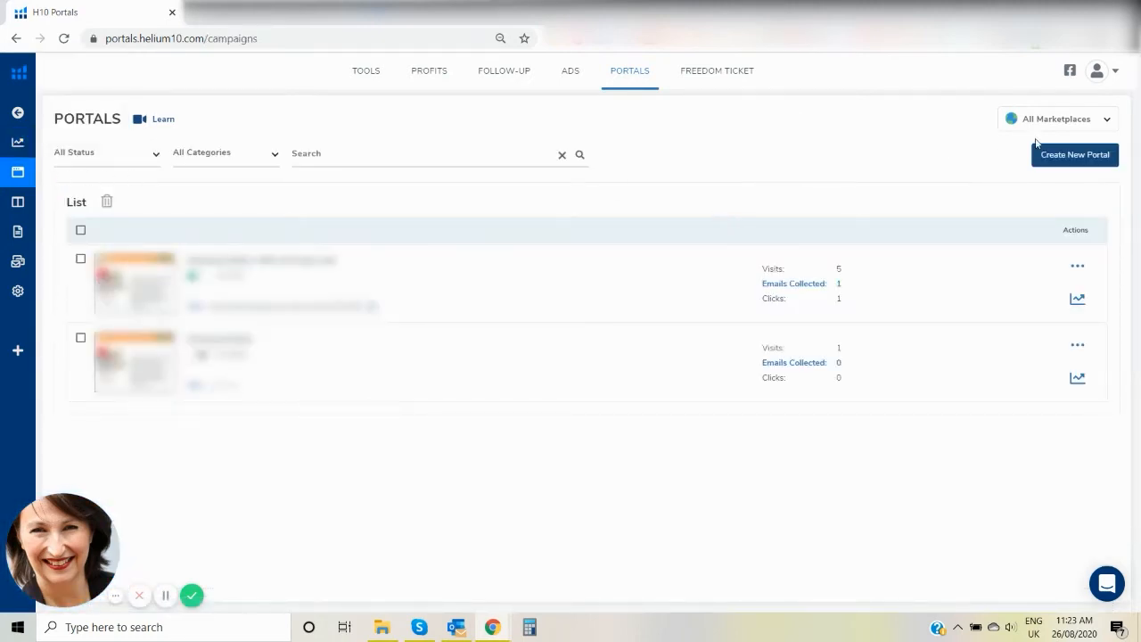
Create a new portal as a Product Sales Page with the Single Product subcategory.
click(1065, 156)
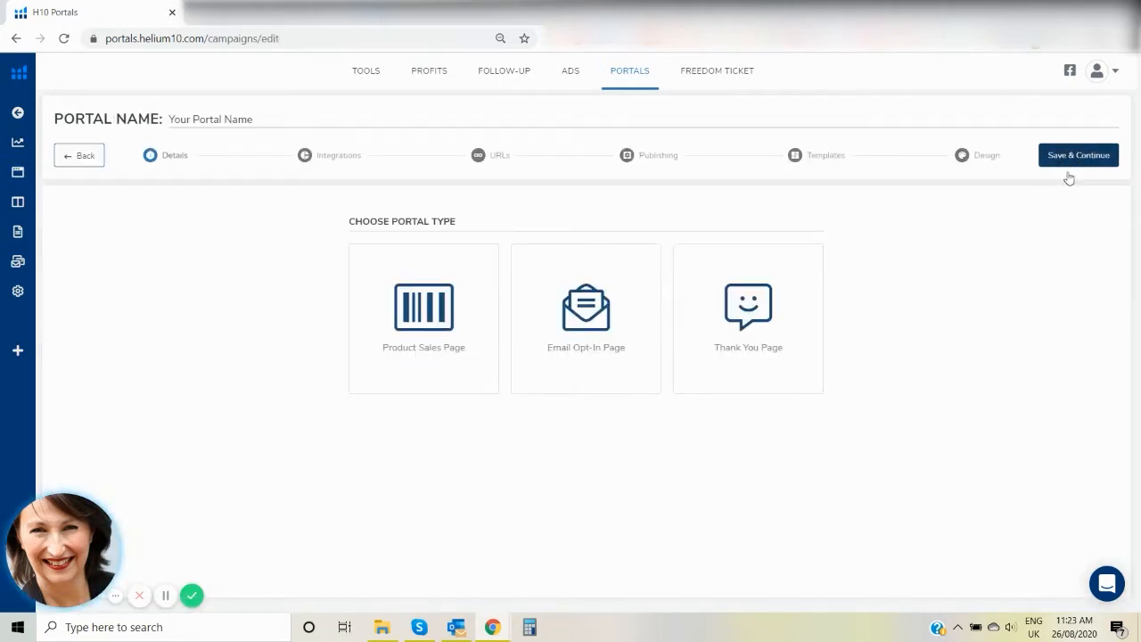
click(415, 319)
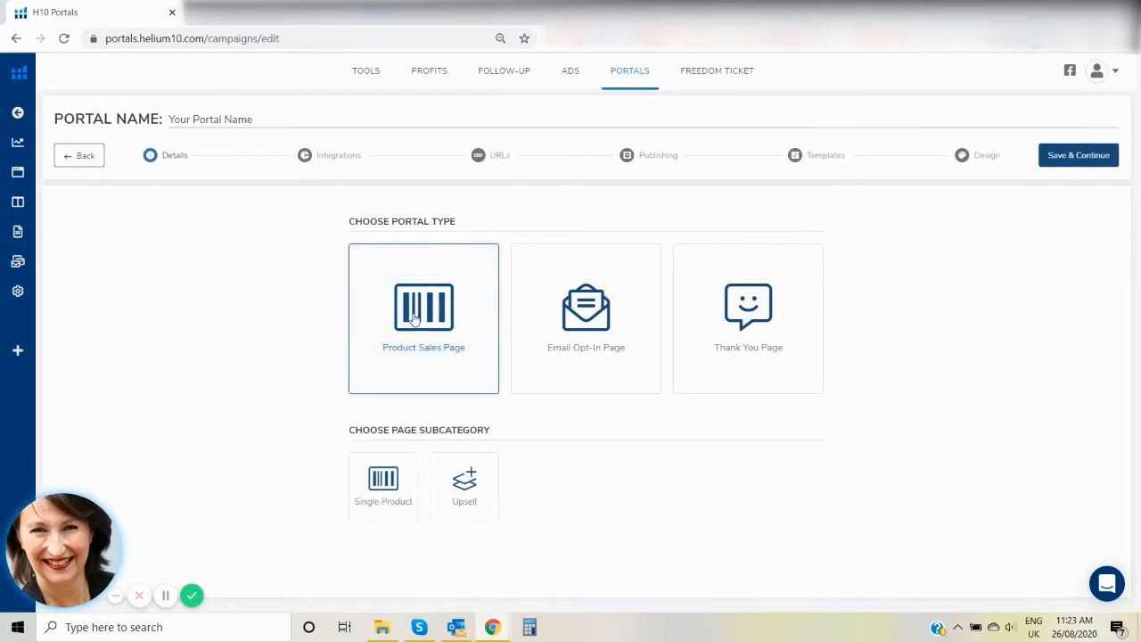
click(381, 484)
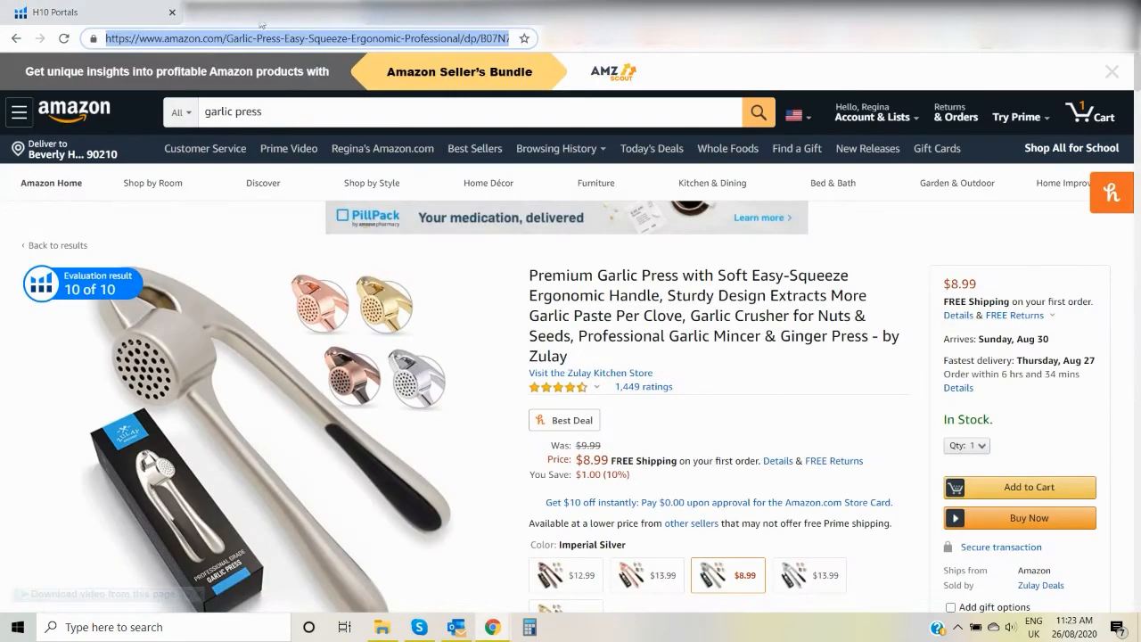
Copy the garlic press's Amazon product page URL and import the product from it into the new portal.
right_click(332, 40)
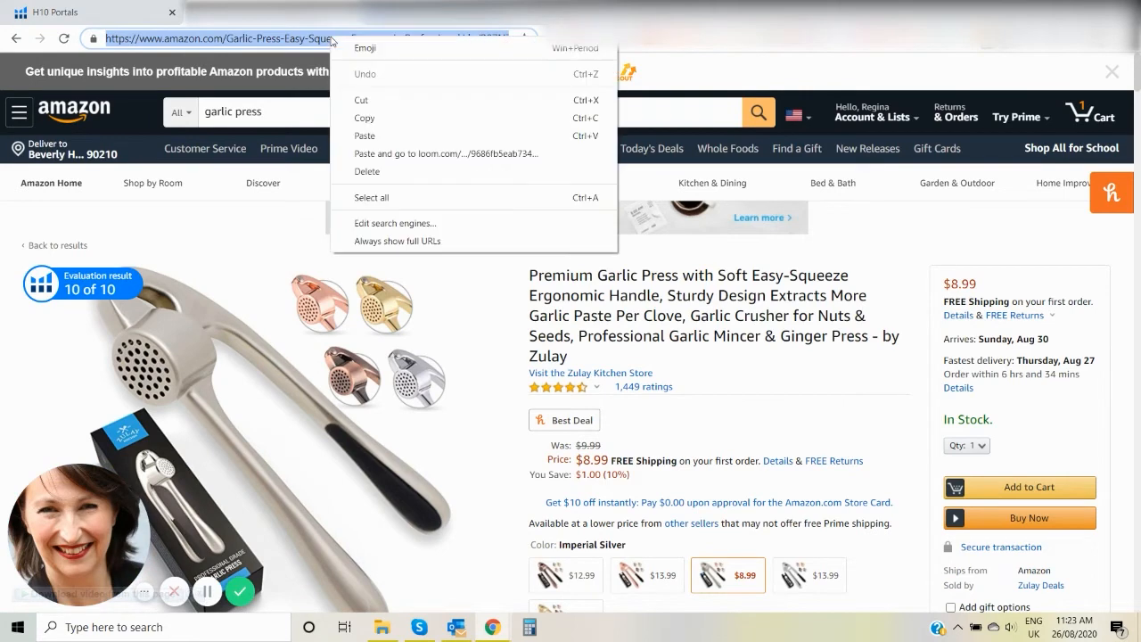
click(364, 118)
click(114, 16)
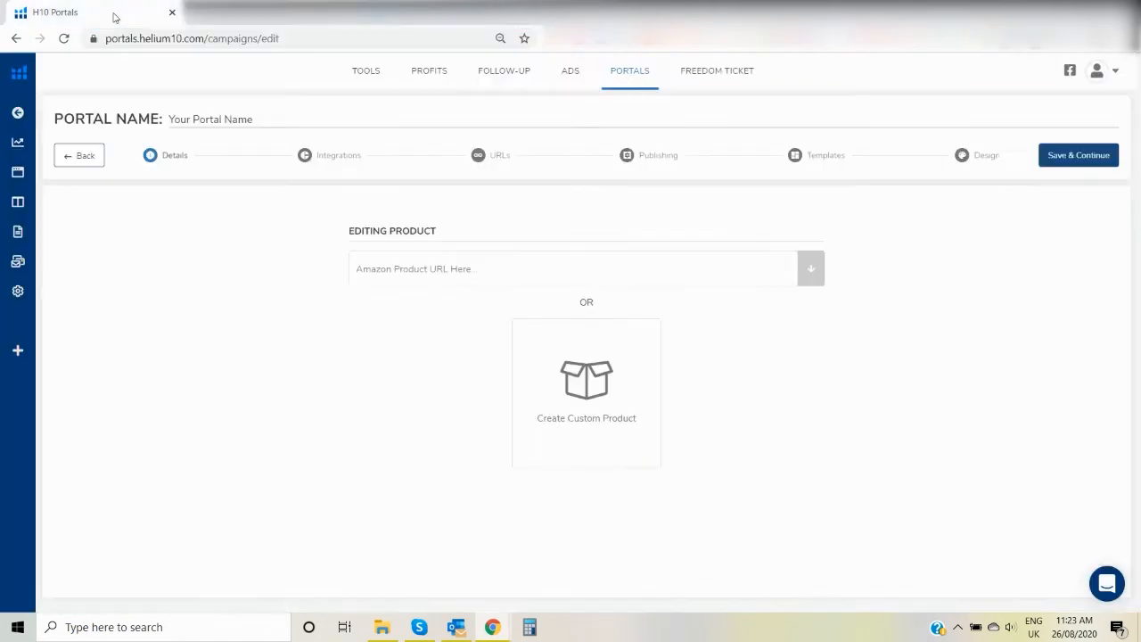
right_click(412, 270)
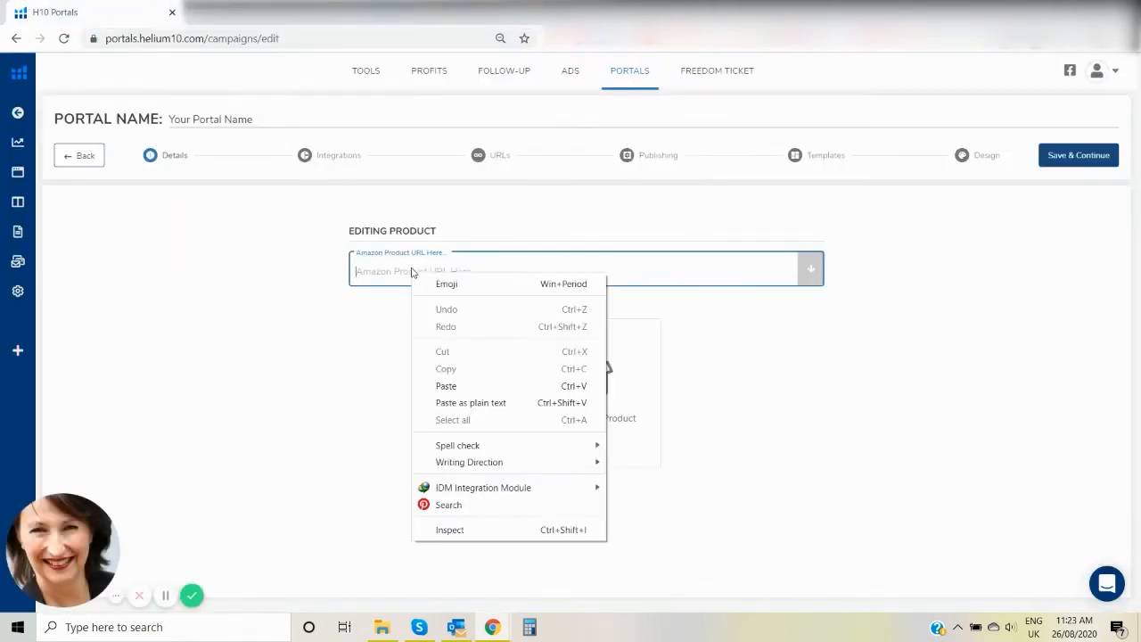
click(445, 386)
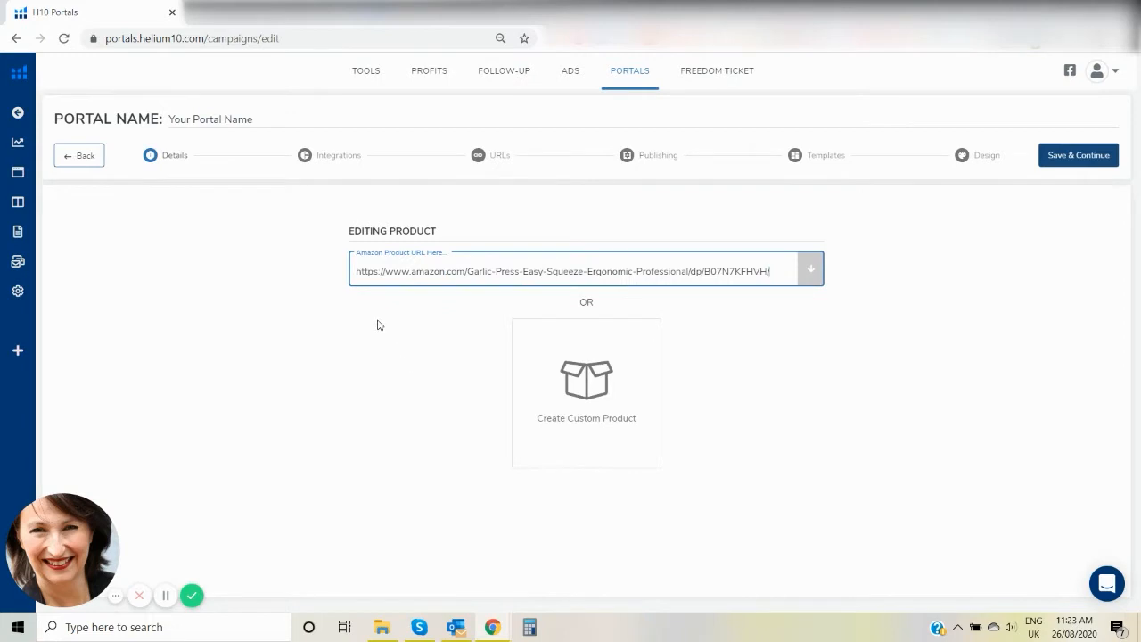
click(811, 270)
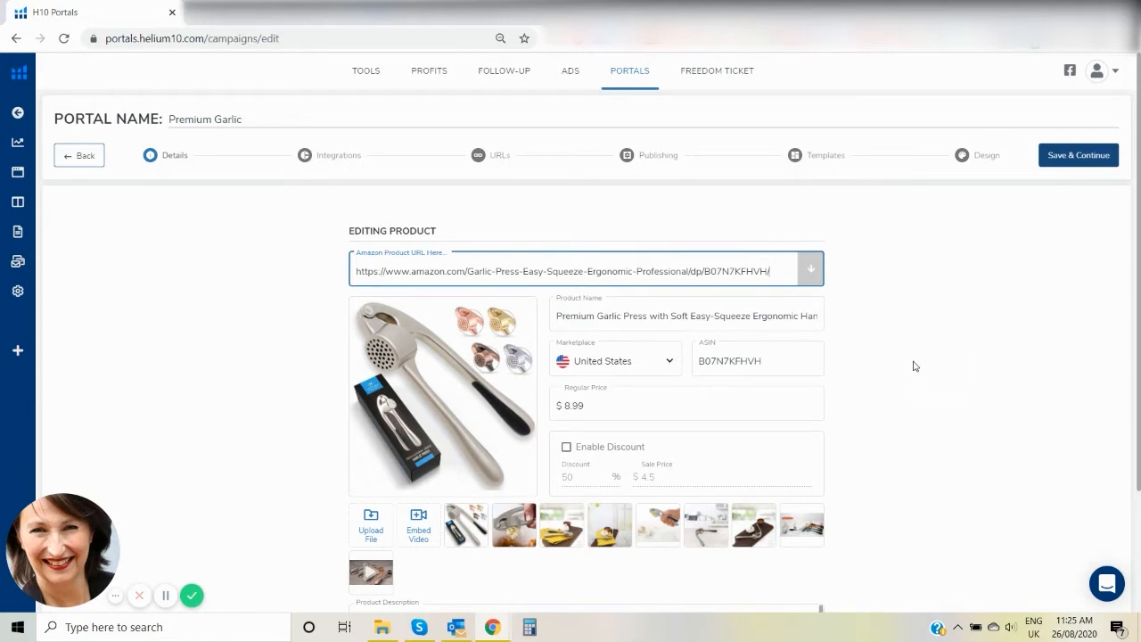
Enable a 30% discount on the garlic press and save the product details to continue to the integrations.
drag(1138, 210, 1138, 337)
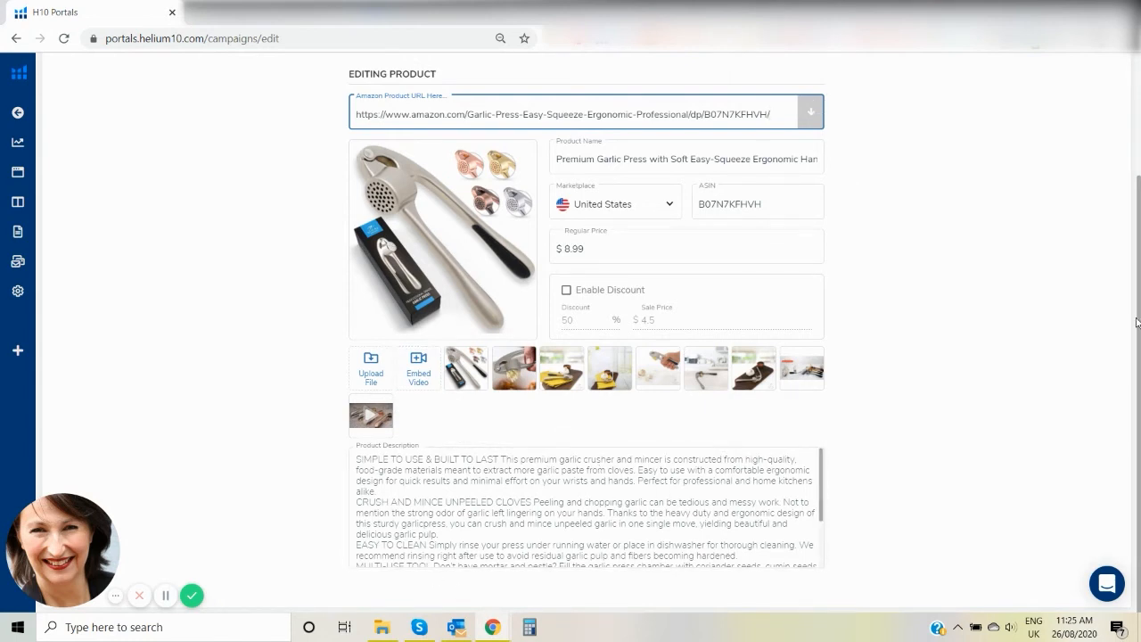
scroll(1137, 331, up, 1)
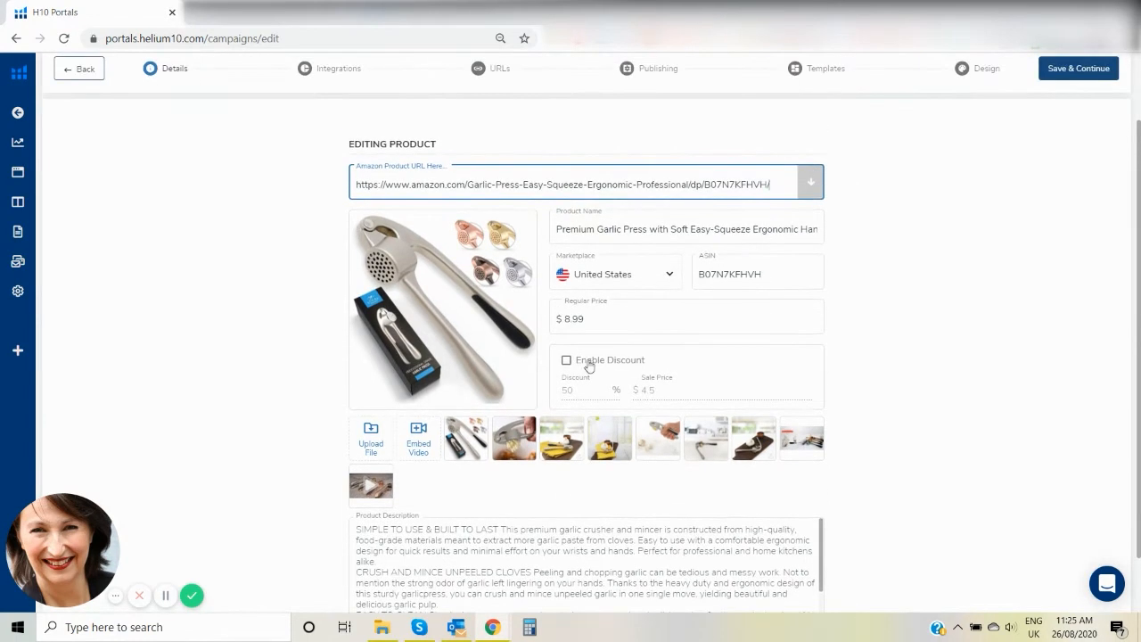
click(566, 361)
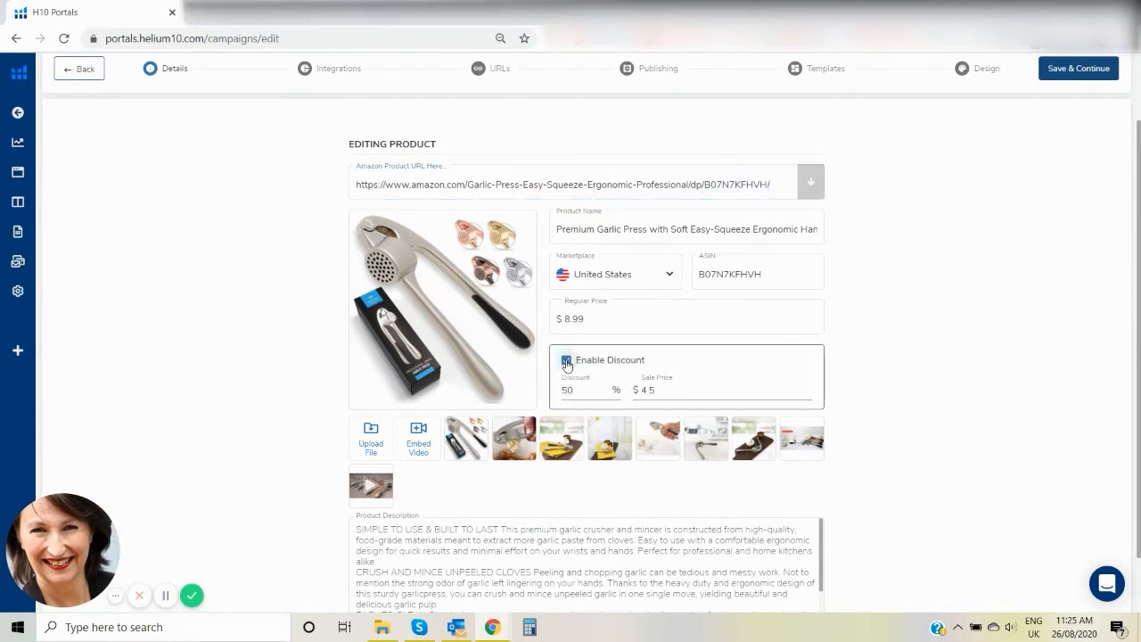
double_click(569, 390)
text(30)
click(959, 371)
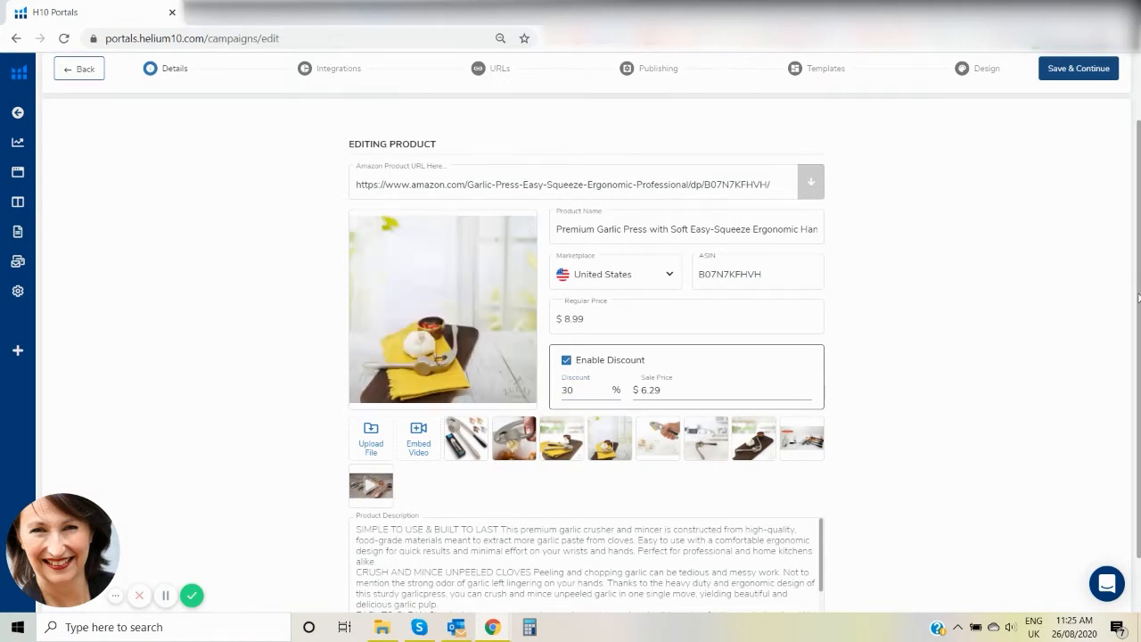
drag(1138, 299, 1139, 291)
mouse_move(478, 457)
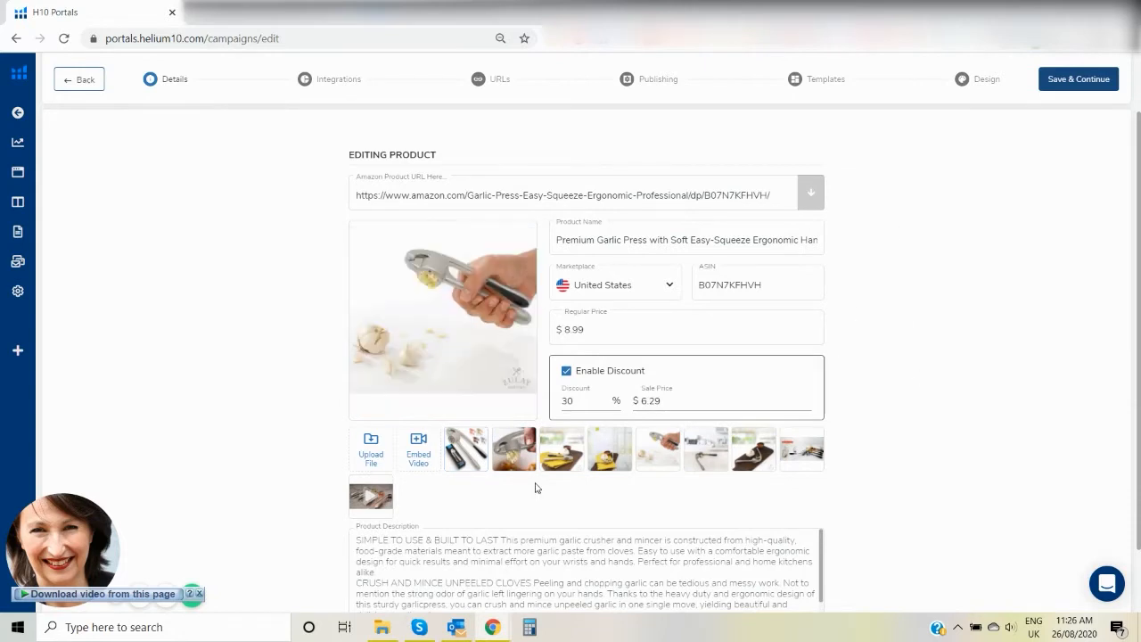
click(1058, 81)
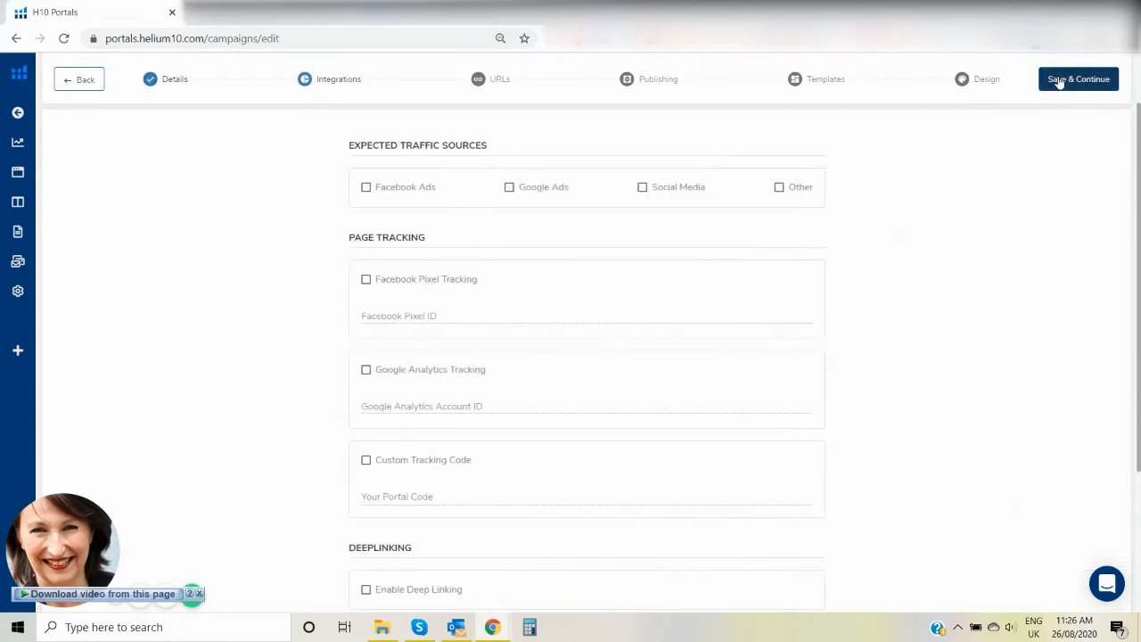
Set Facebook Ads as the expected traffic source, enable deep linking, and save the integrations to continue to the URLs.
click(365, 188)
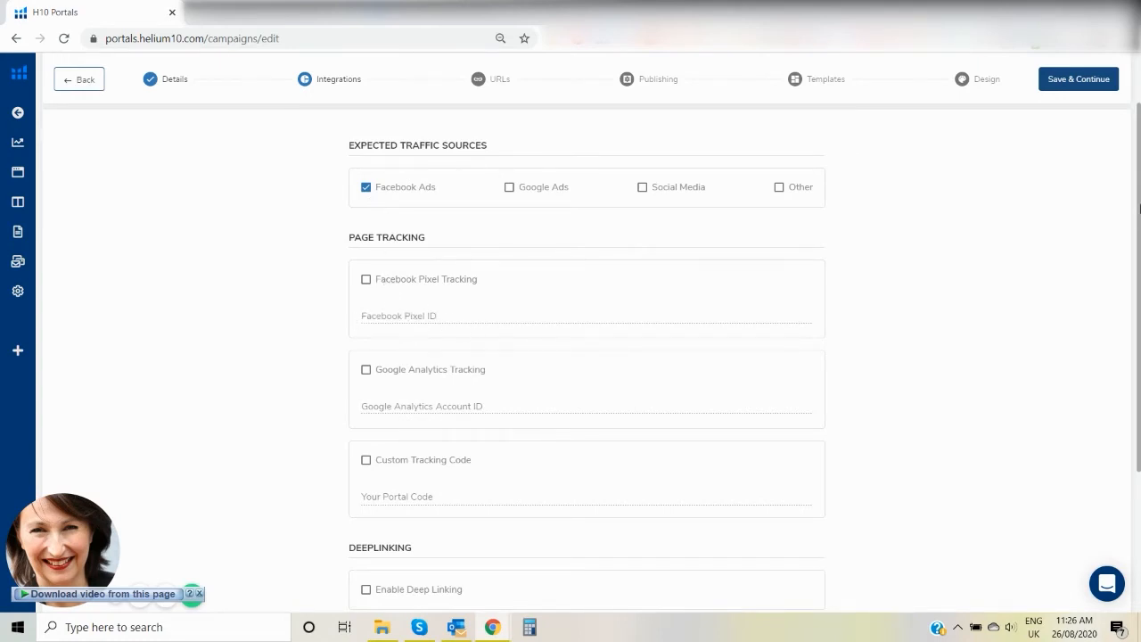
drag(1138, 208, 1138, 353)
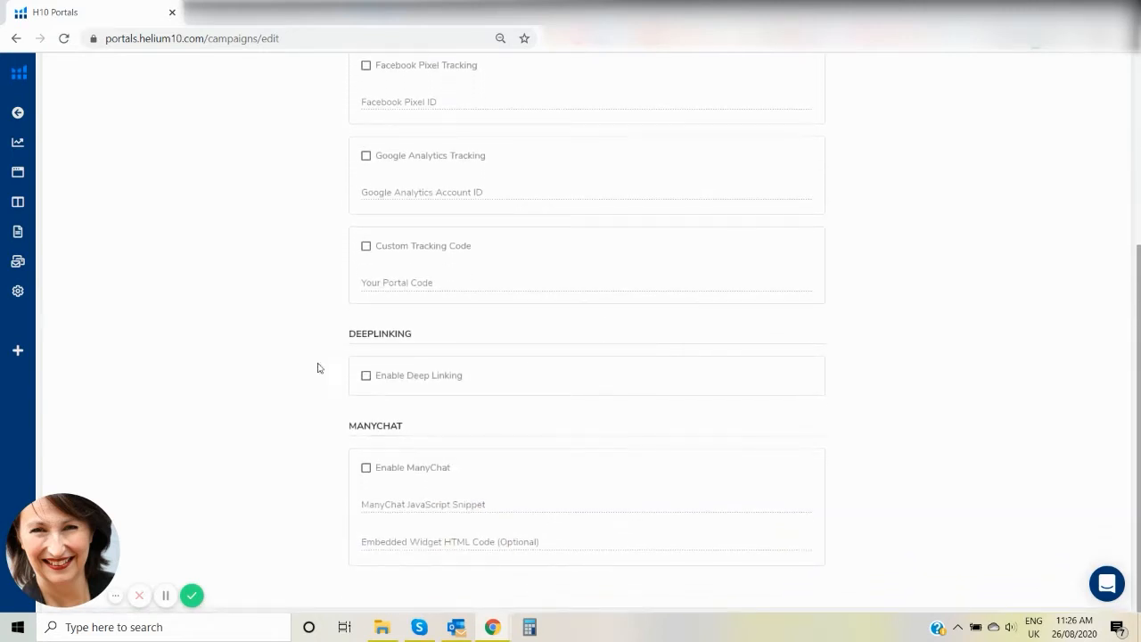
click(367, 378)
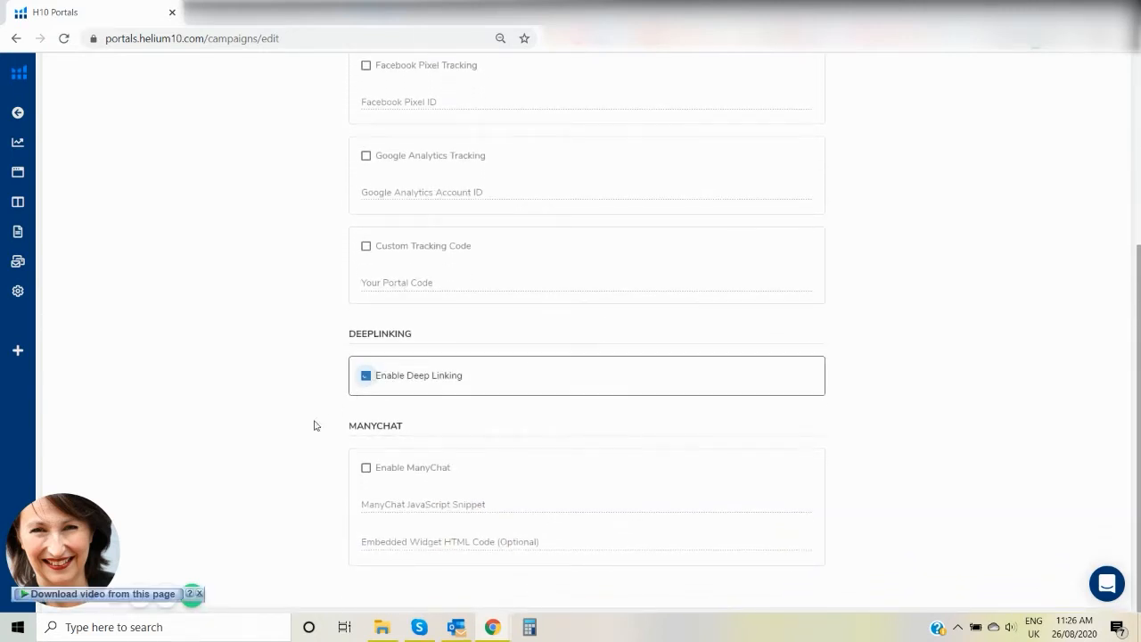
click(199, 594)
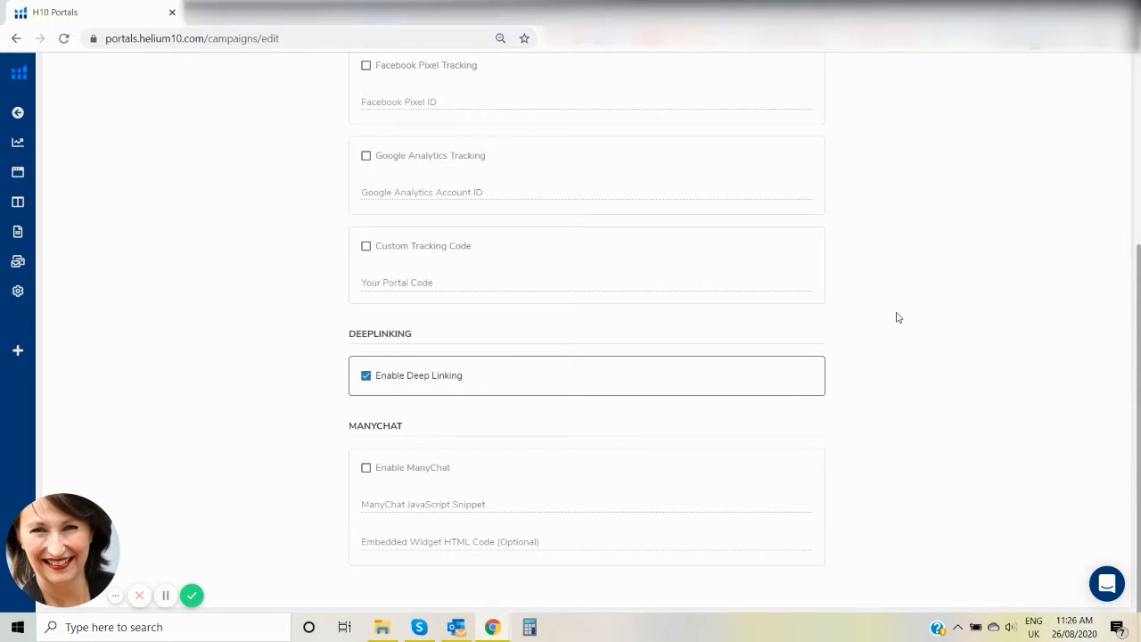
drag(1139, 321, 1137, 127)
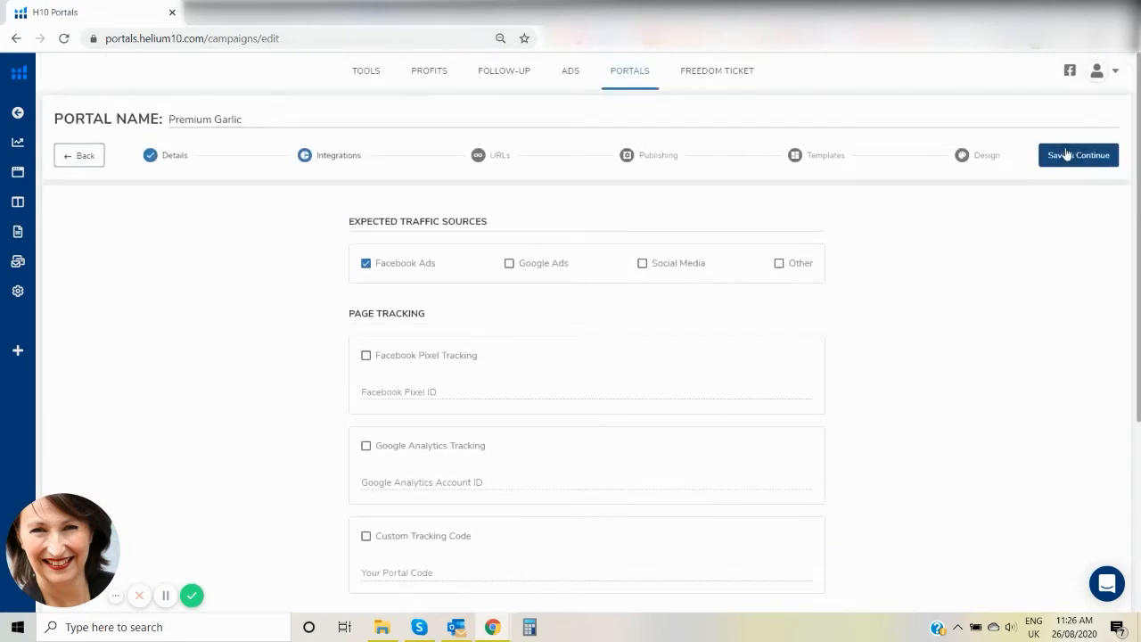
click(1065, 157)
click(1076, 155)
click(1076, 155)
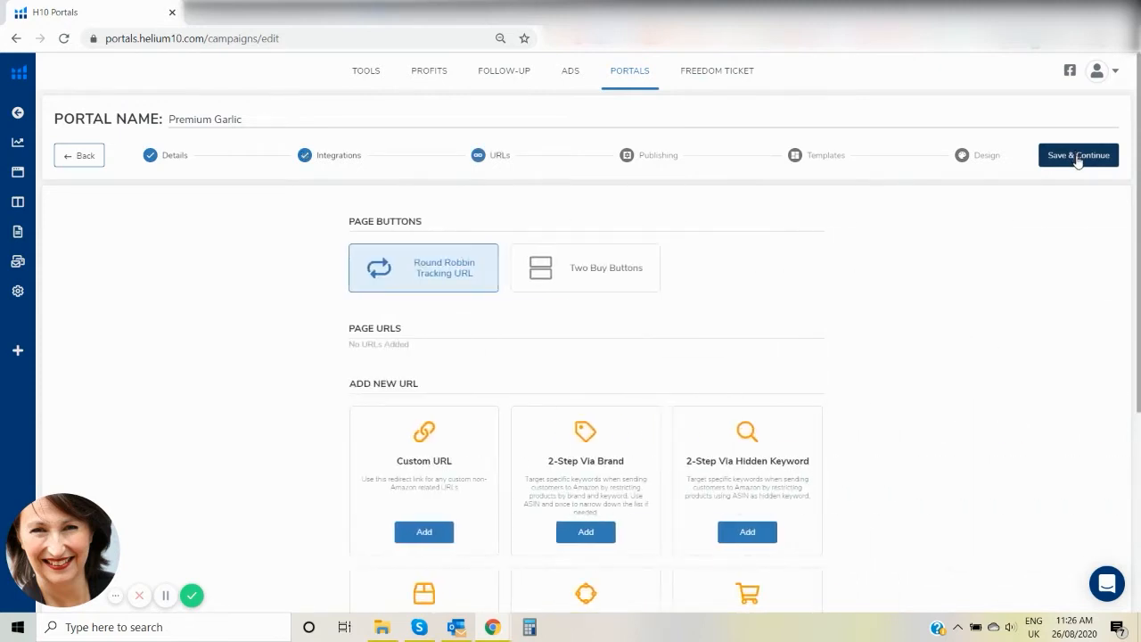
Examine the URL types available for the portal page, from Custom URL to Walmart 2-Step Via Brand.
scroll(1116, 267, down, 3)
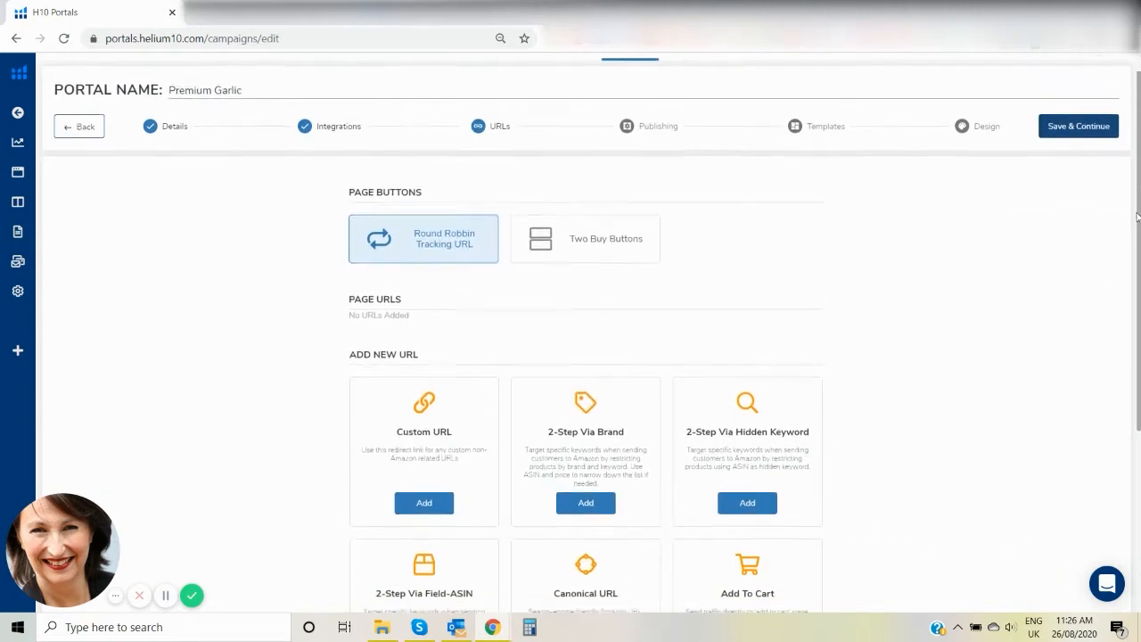
scroll(1114, 321, down, 1)
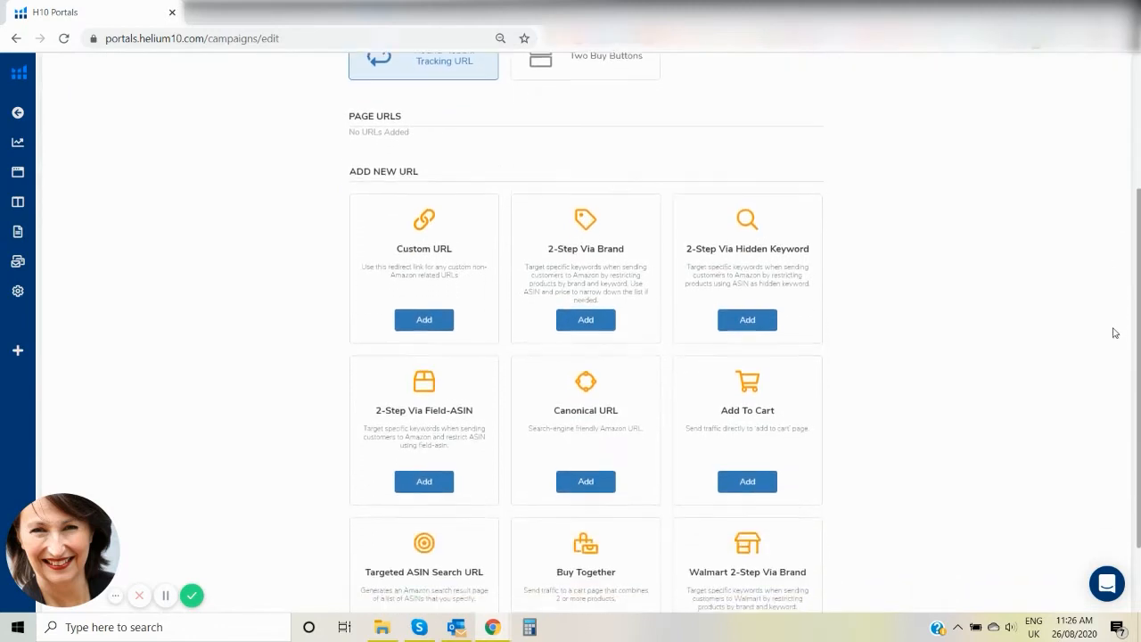
scroll(1125, 339, up, 1)
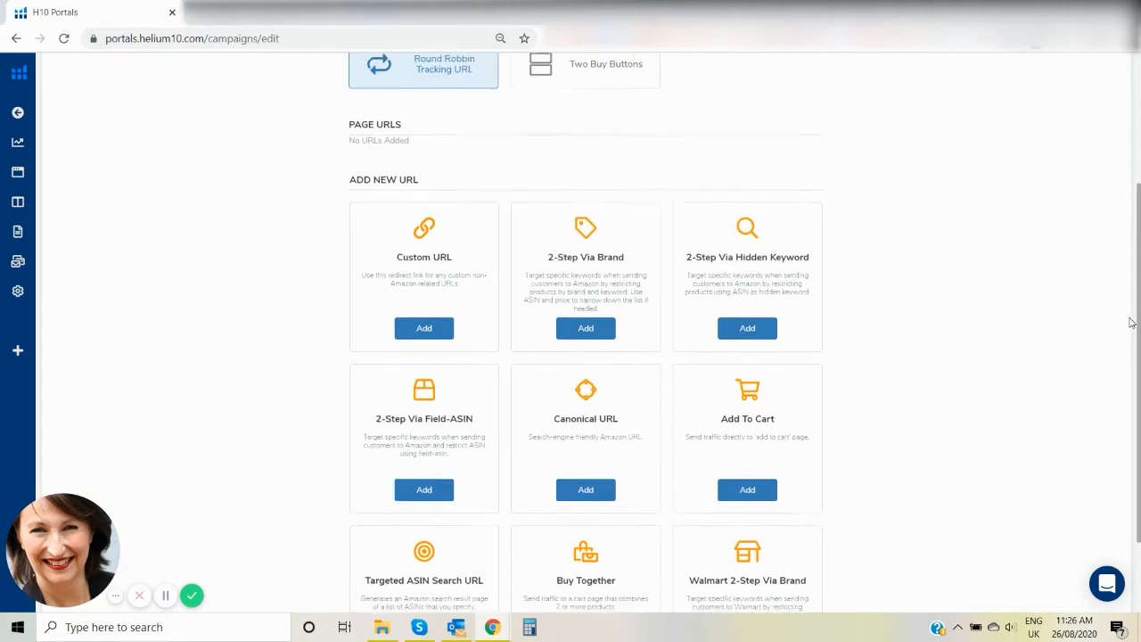
scroll(1123, 338, down, 2)
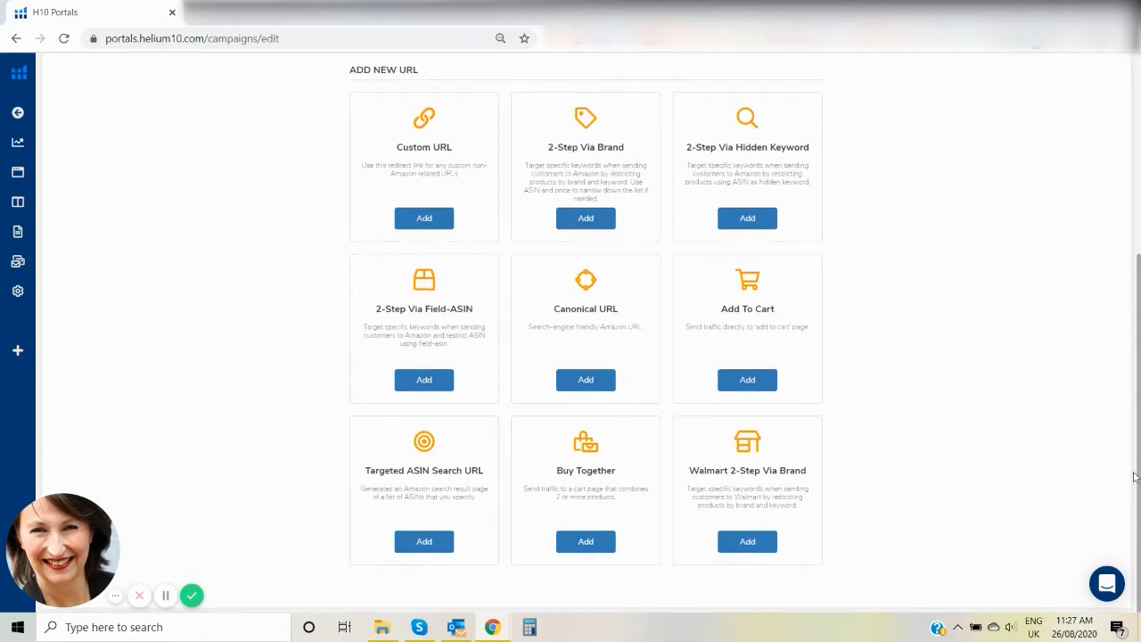
drag(1135, 465, 1133, 315)
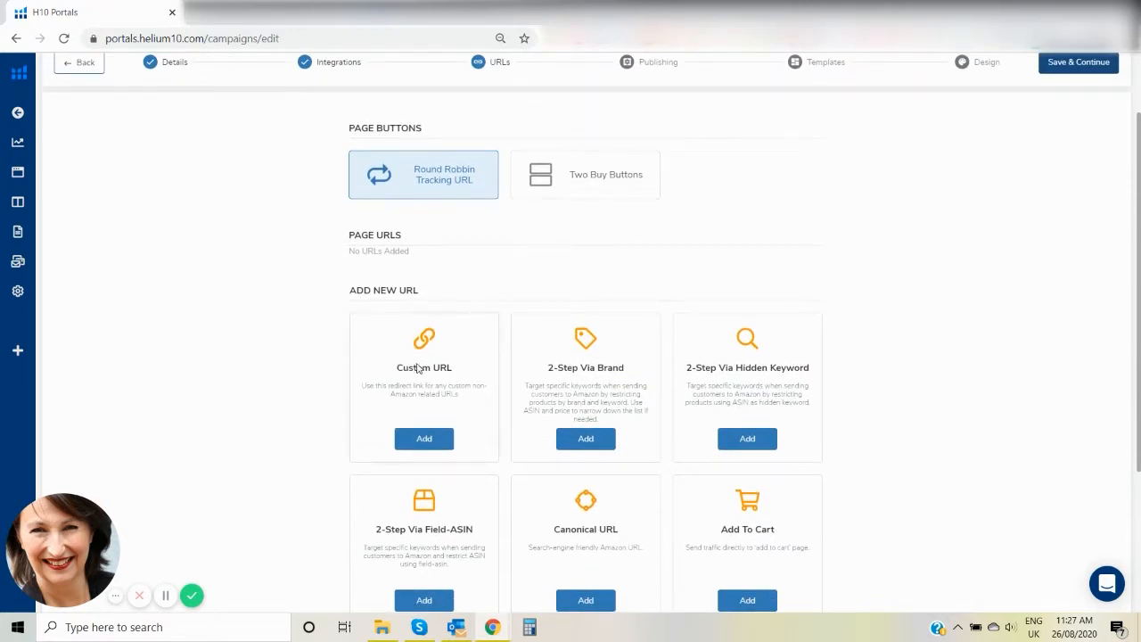
click(423, 436)
drag(1138, 197, 1123, 259)
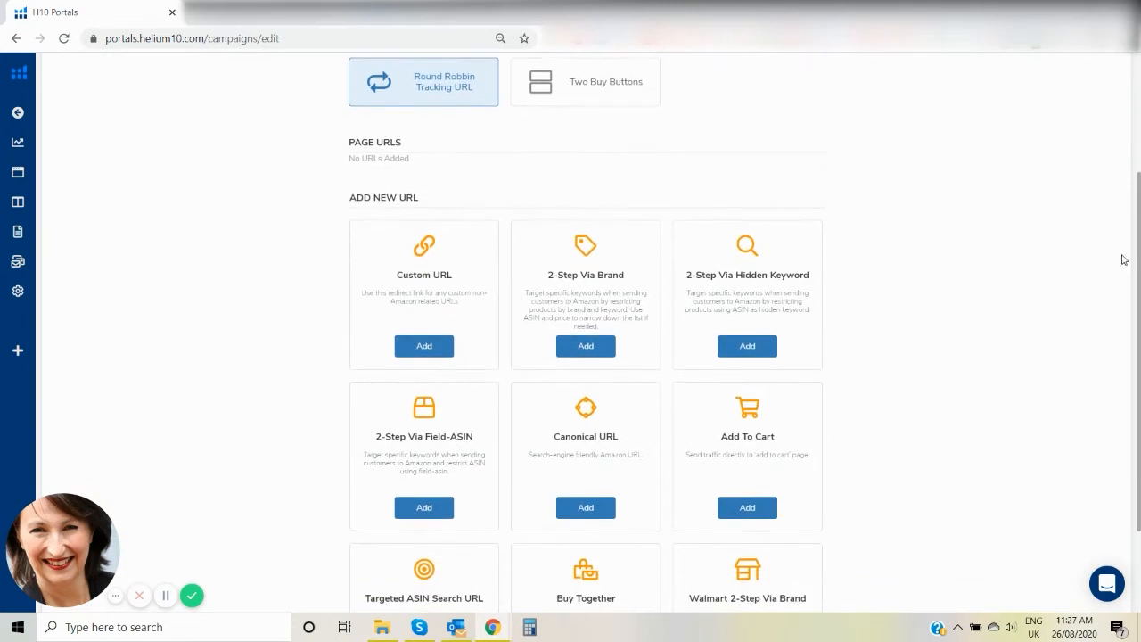
Add a 2-Step Via Field-ASIN page URL with the keyword "garlic press" for ASIN B07N7KFHVH.
click(424, 507)
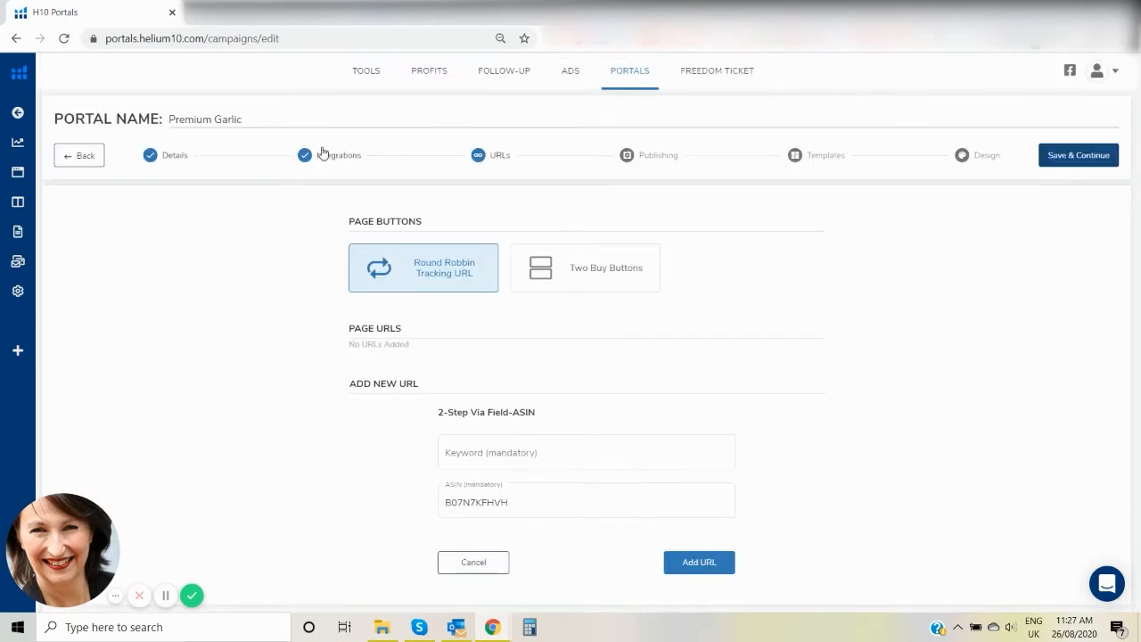
click(484, 453)
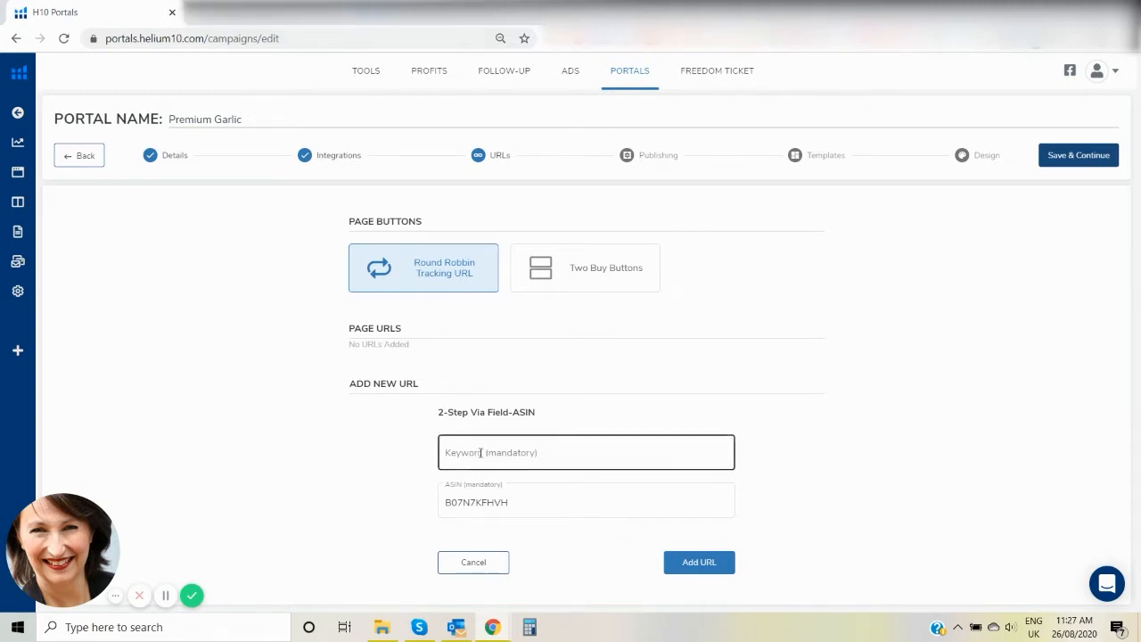
click(478, 454)
text(garlic press)
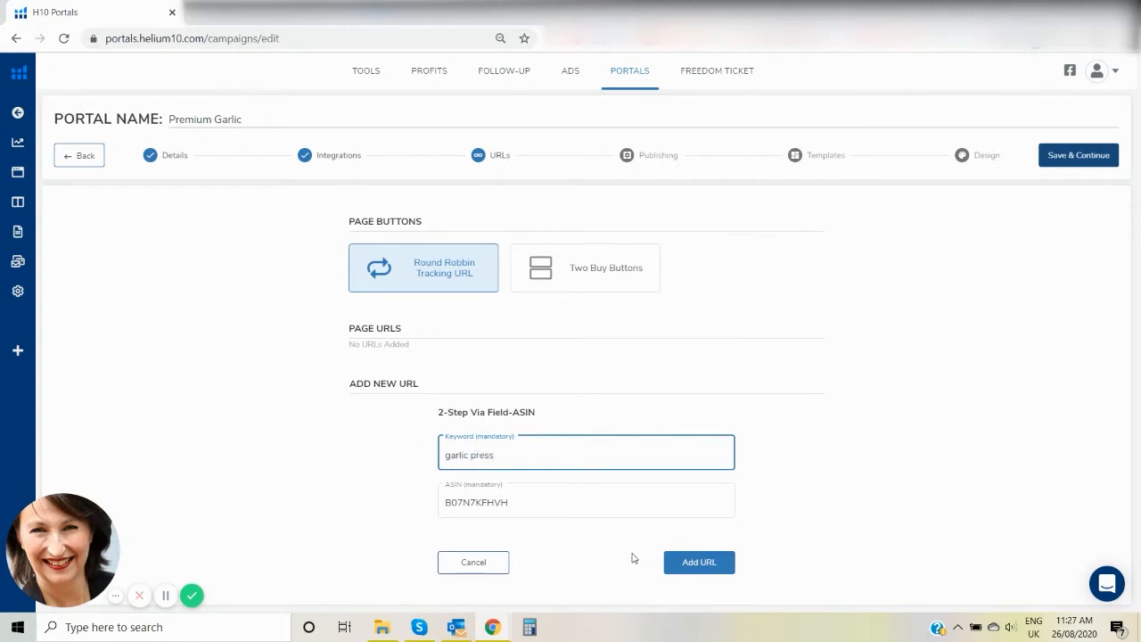
click(702, 562)
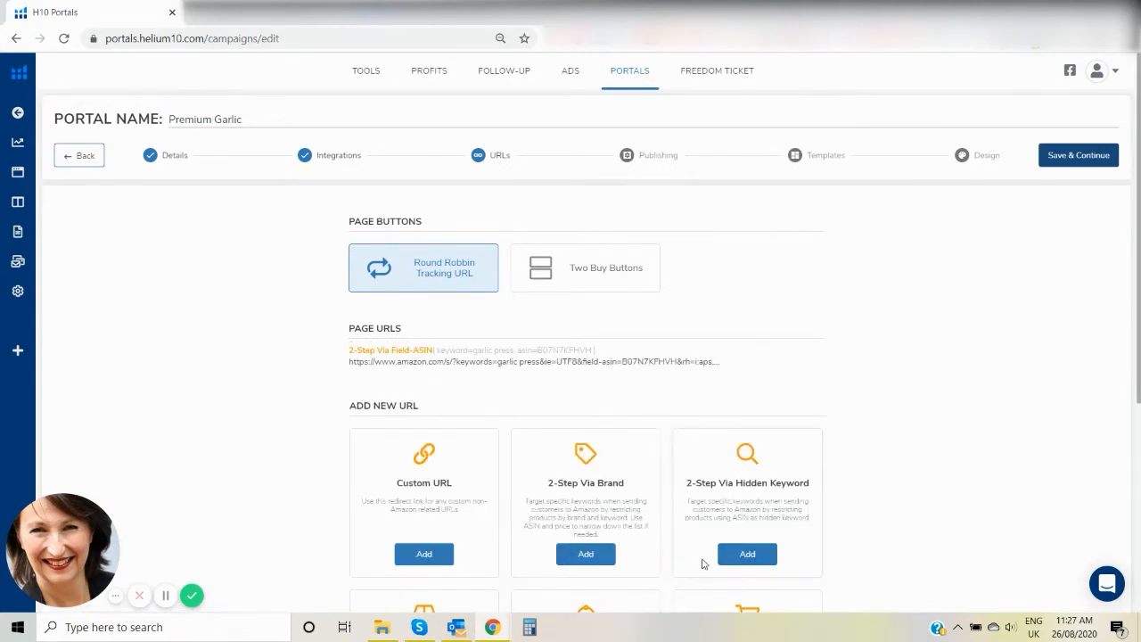
mouse_move(704, 375)
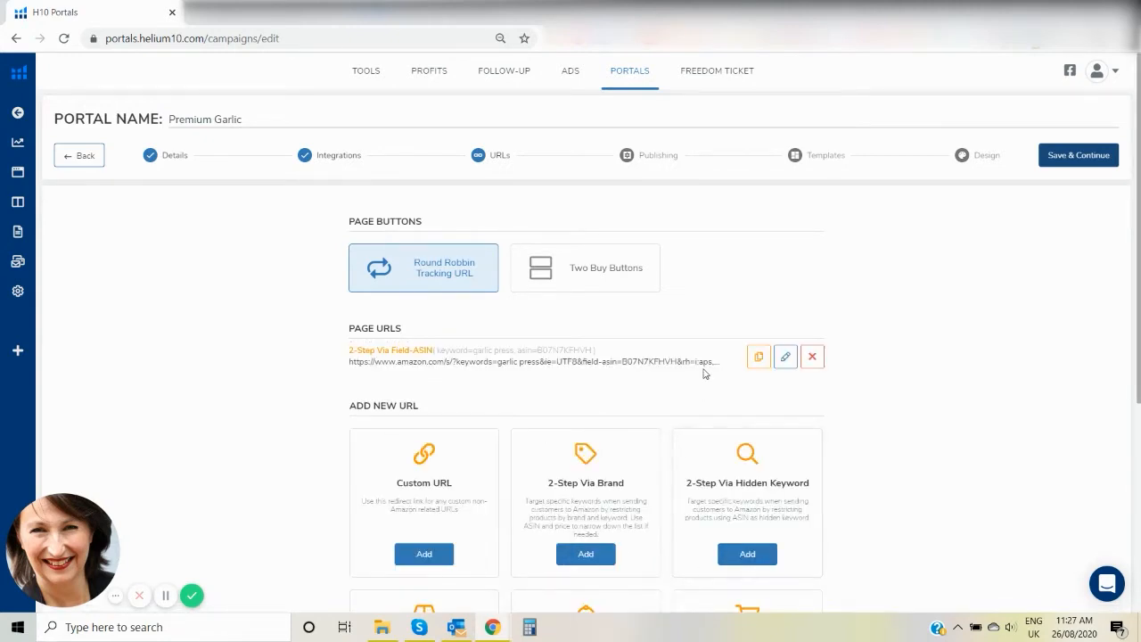
Open the 2-Step Via Field-ASIN page URL in a new browser tab and examine the Amazon search result for the garlic press.
click(755, 357)
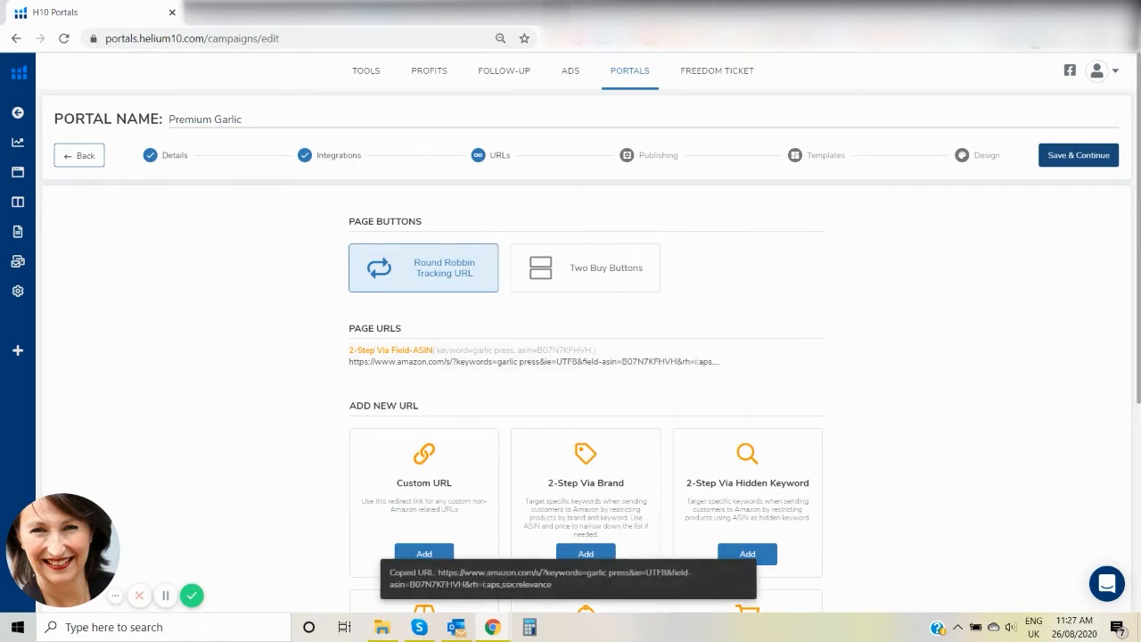
key(ctrl+t)
right_click(409, 38)
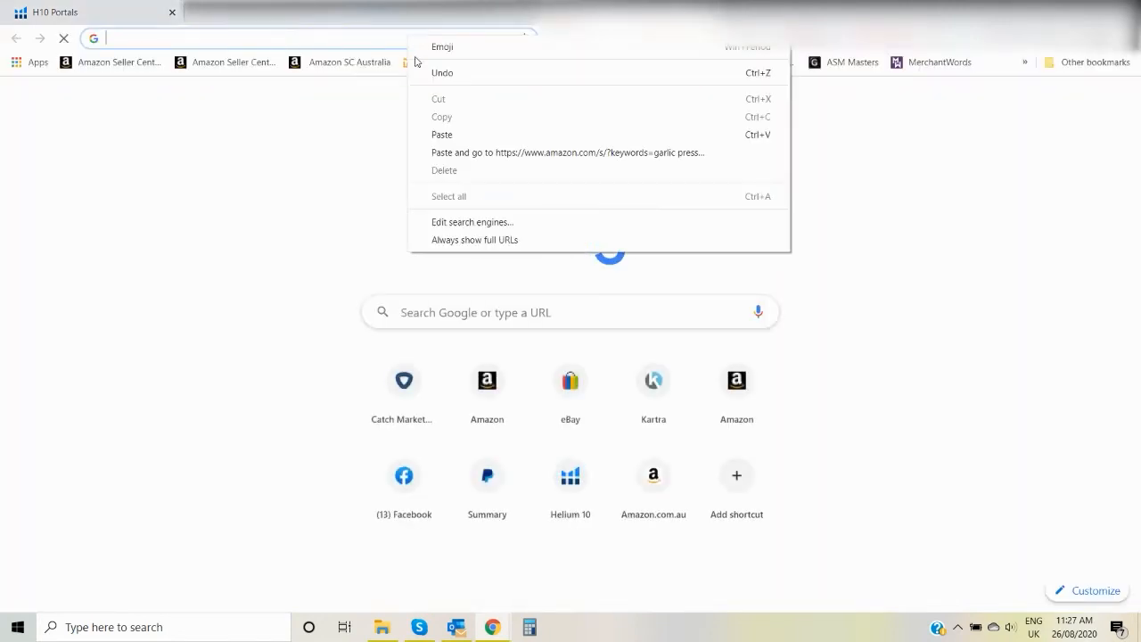
click(442, 135)
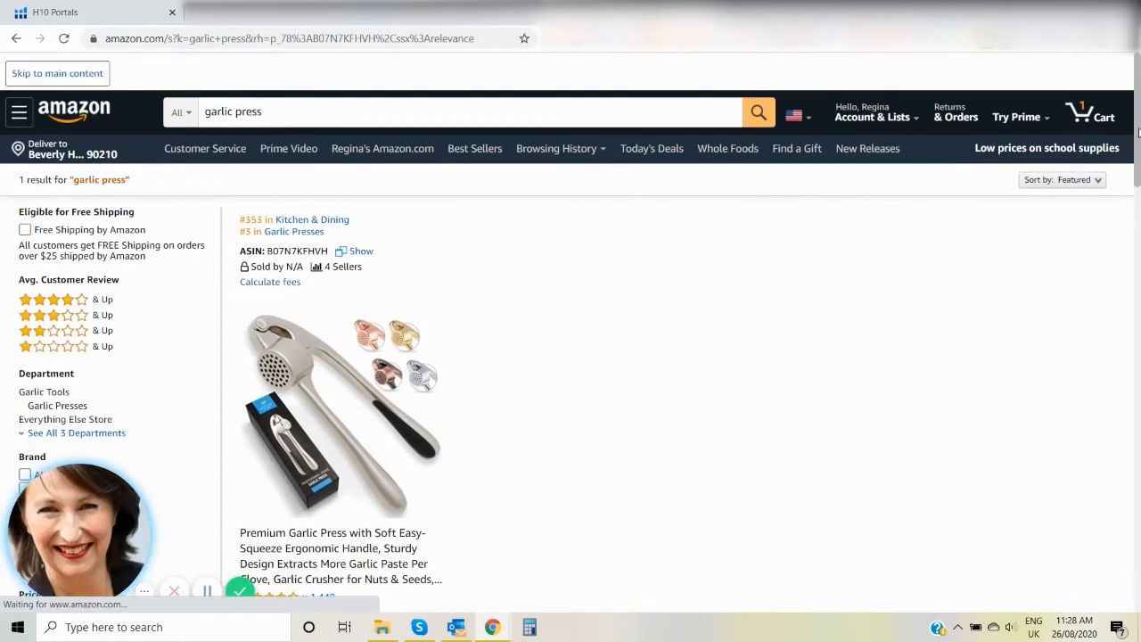
mouse_move(1139, 133)
mouse_down()
mouse_move(1140, 153)
mouse_move(1140, 142)
mouse_up()
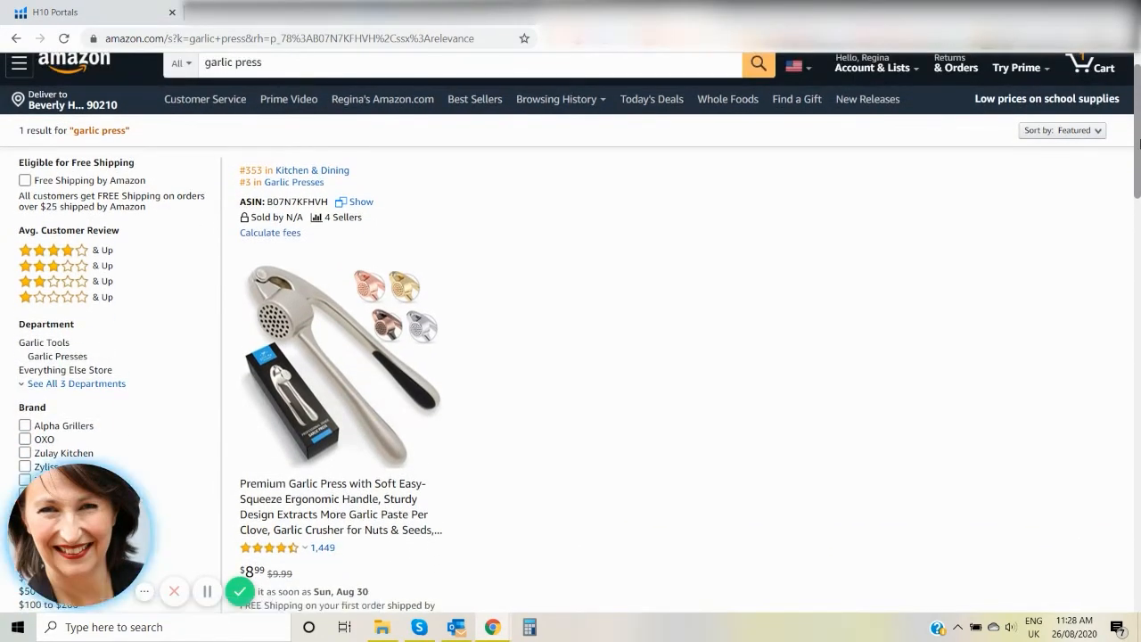
drag(1140, 141, 1140, 152)
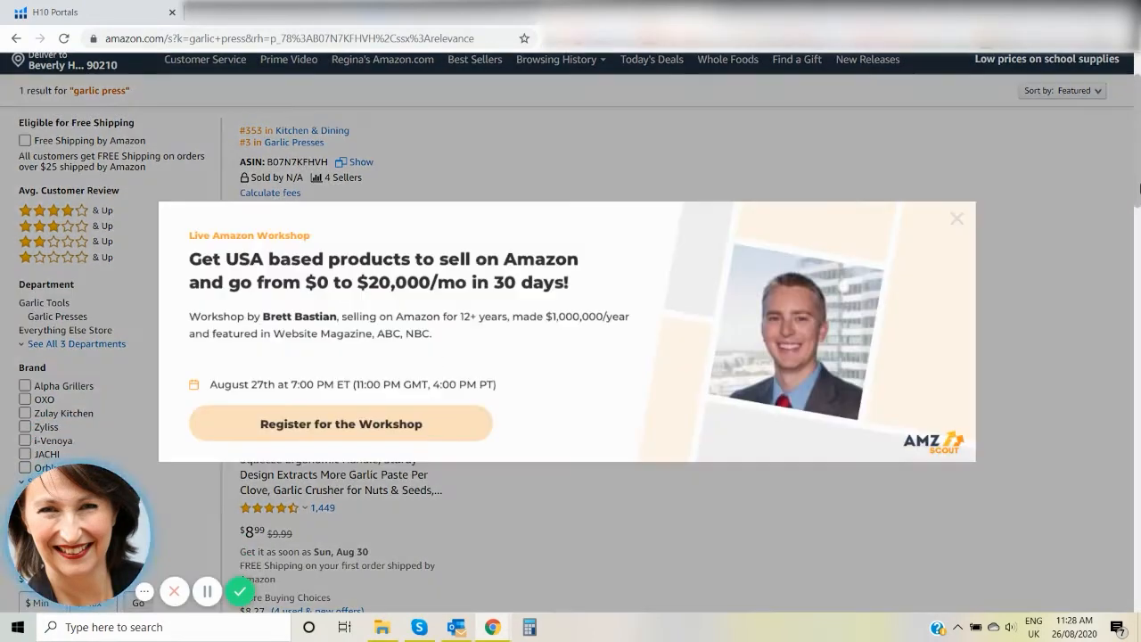
click(955, 219)
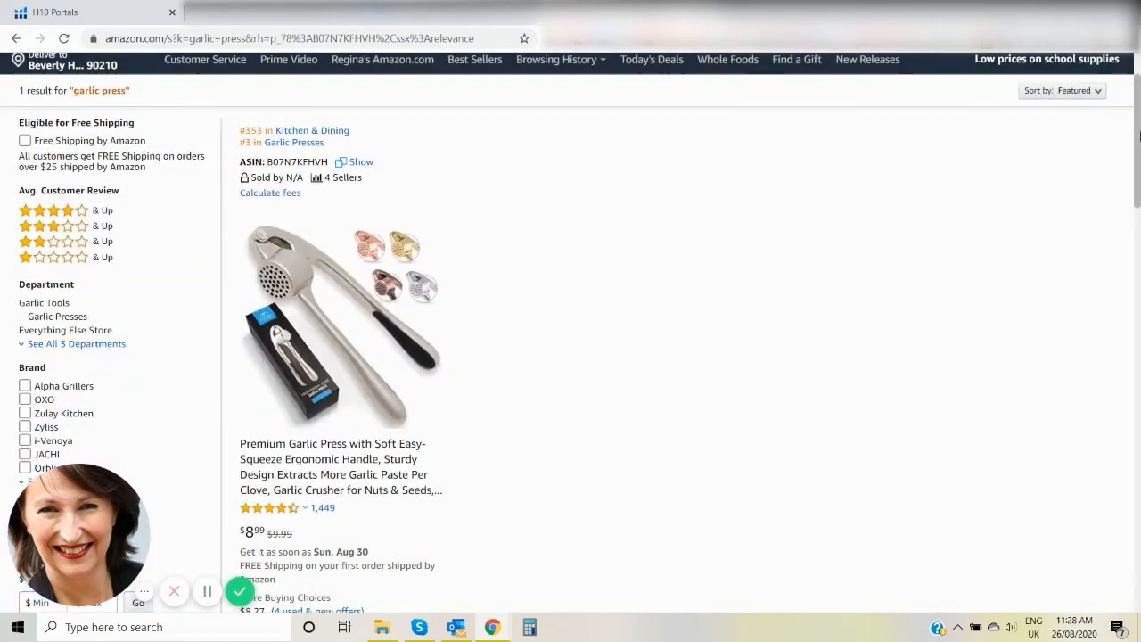
drag(1138, 165, 1138, 139)
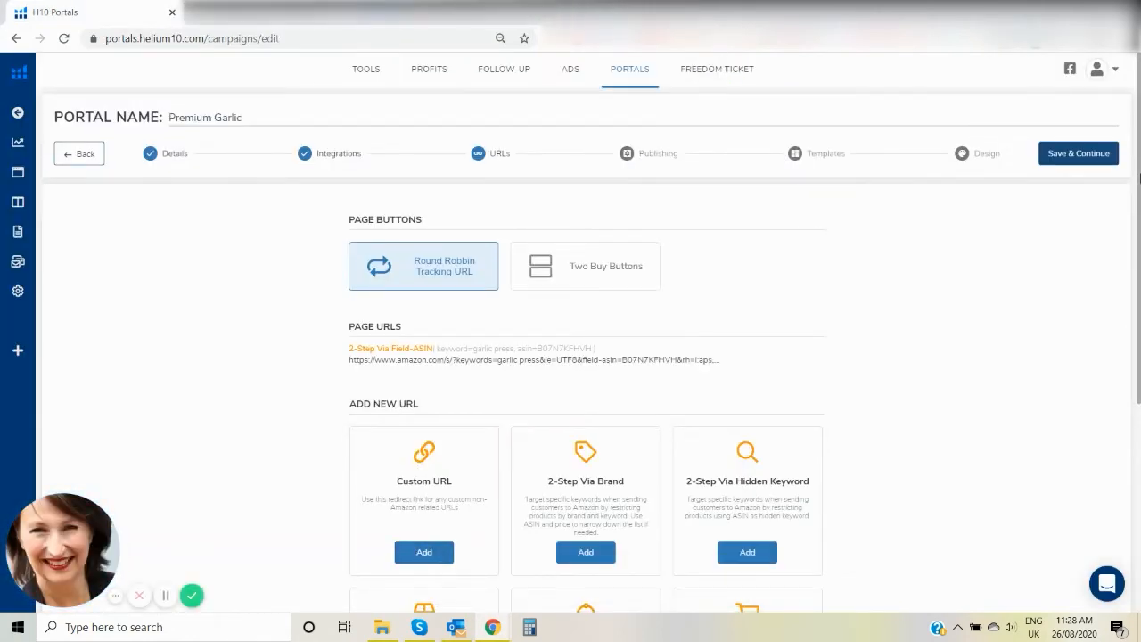
Add an Add To Cart page URL for ASIN B07N7KFHVH with a quantity of 1.
scroll(1120, 361, down, 3)
scroll(1121, 359, down, 1)
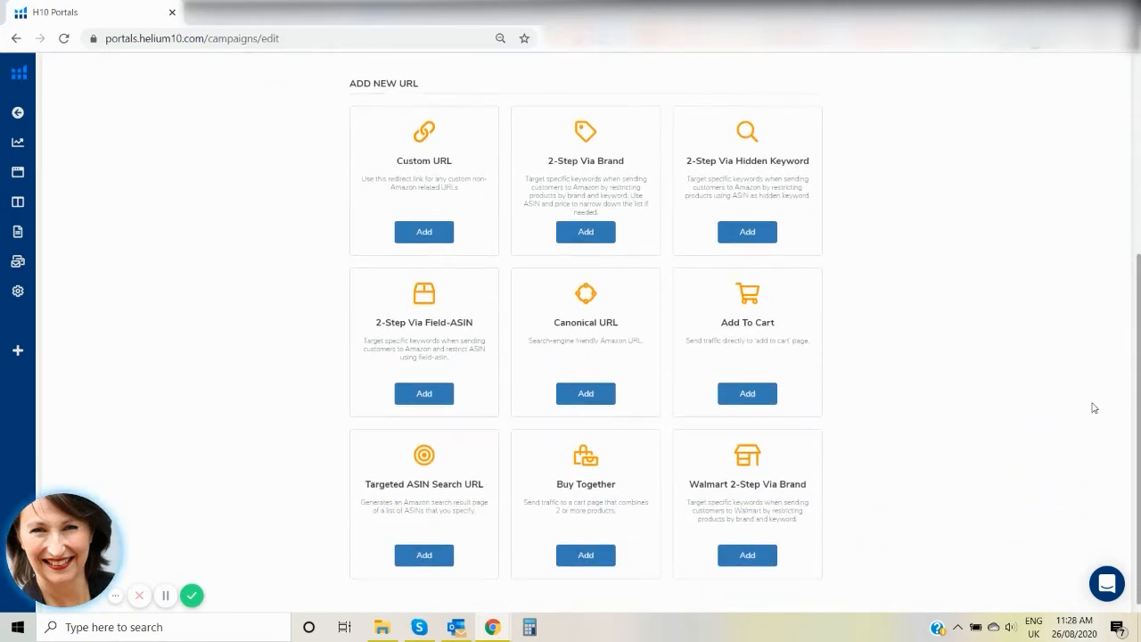
click(753, 393)
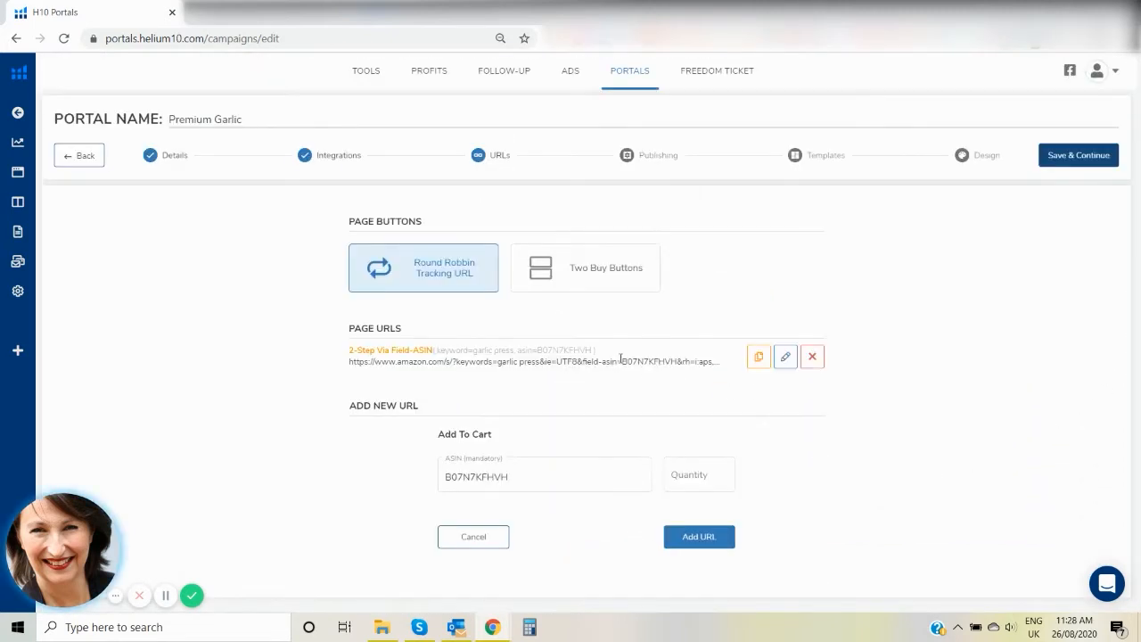
click(711, 540)
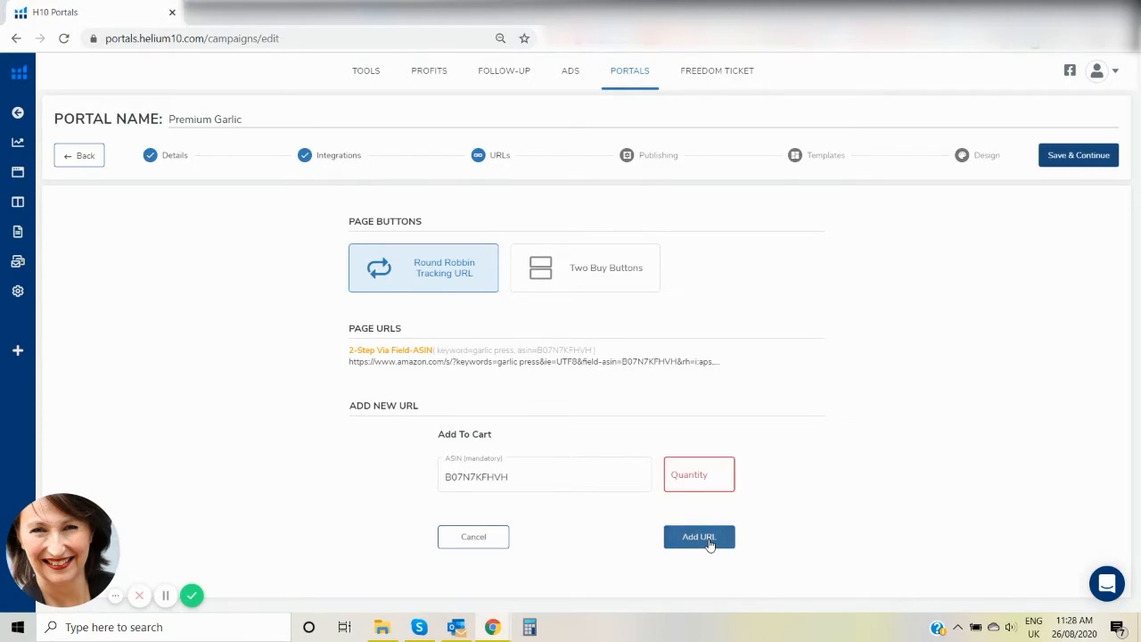
click(709, 478)
text(1)
mouse_move(624, 350)
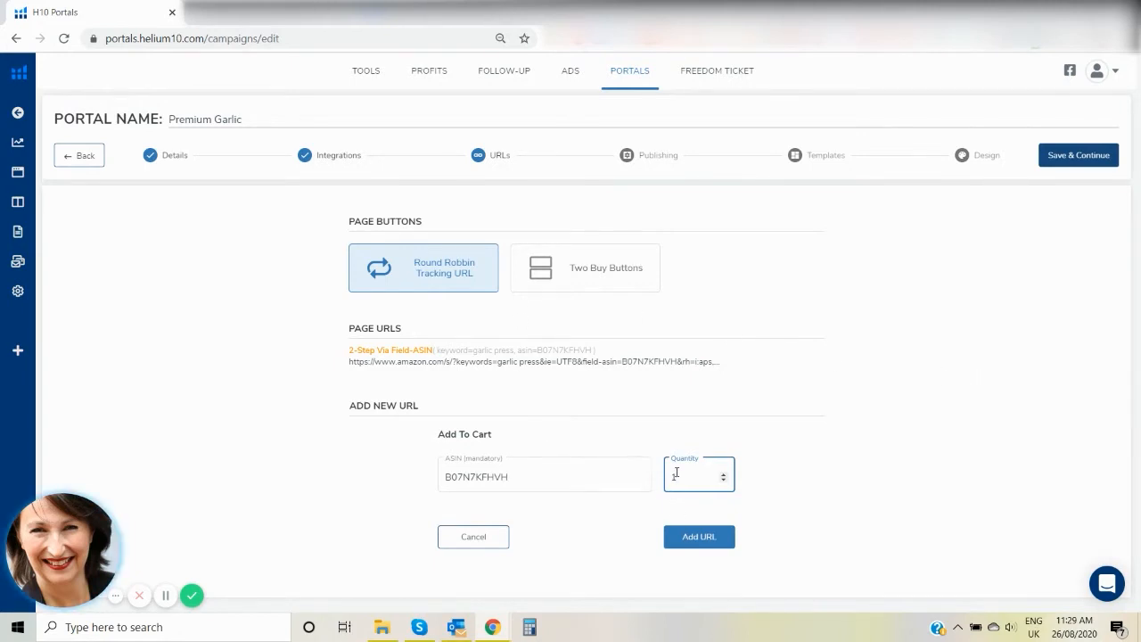
click(714, 538)
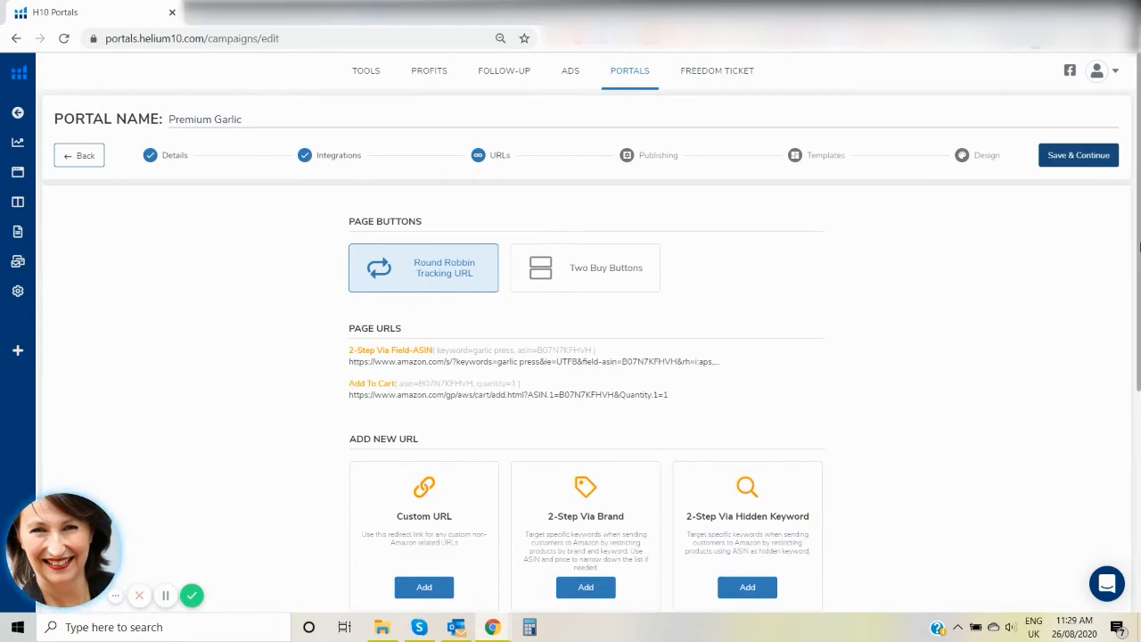
Review the page URLs and save them to continue to the publishing settings.
drag(1138, 246, 1124, 341)
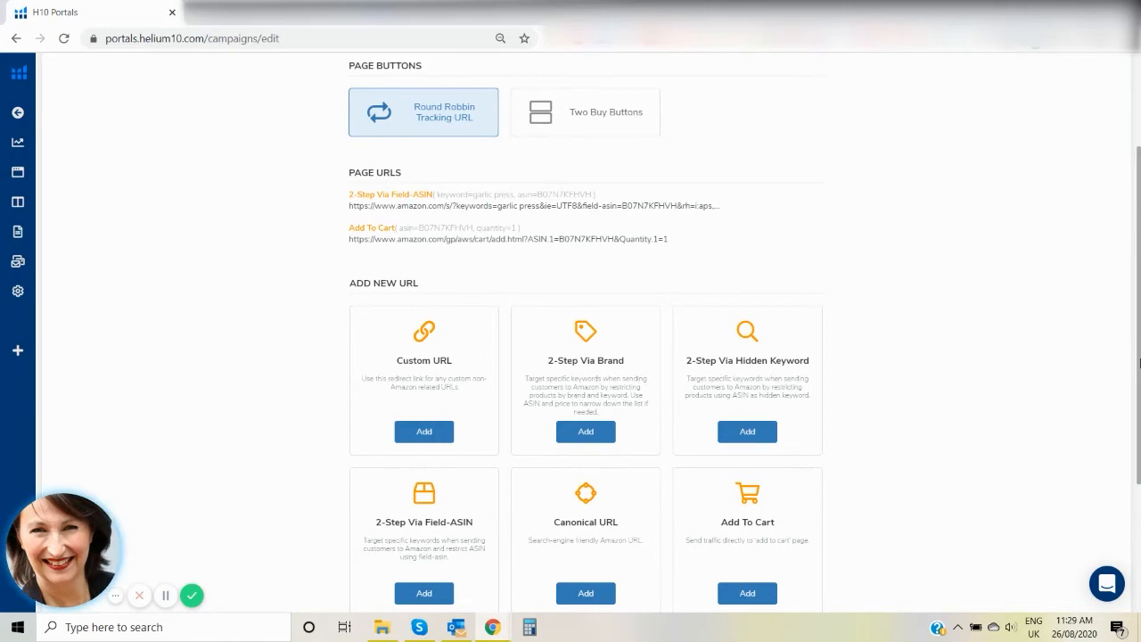
drag(1138, 363, 1138, 201)
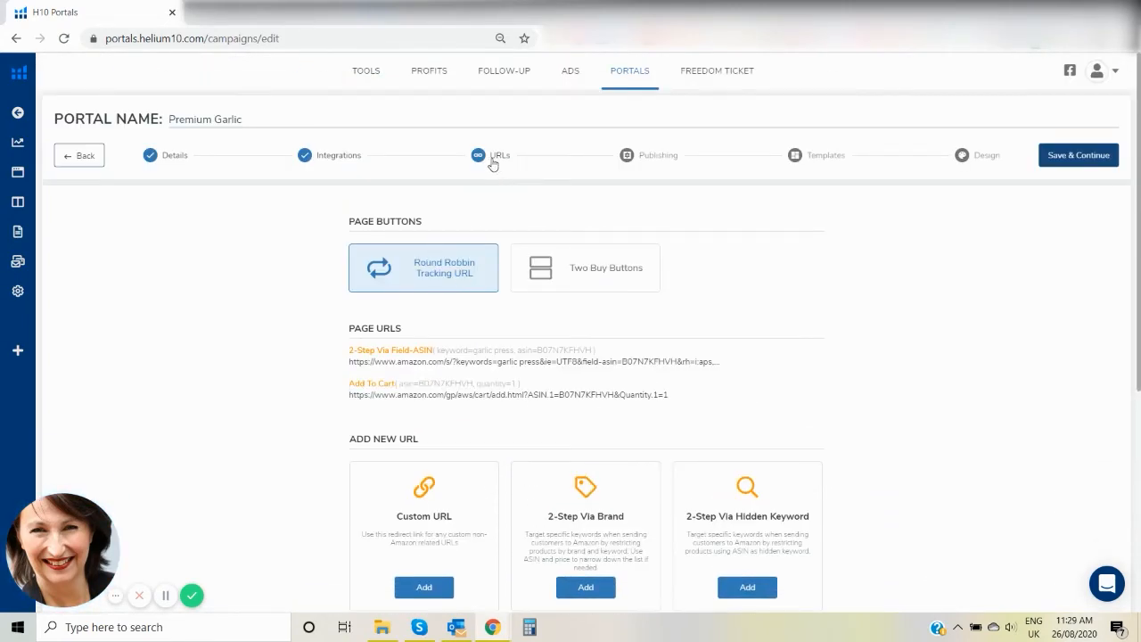
click(1063, 156)
click(1080, 155)
Enable the artificial countdown and set it to 00 hours and 15 minutes.
drag(1138, 211, 1137, 269)
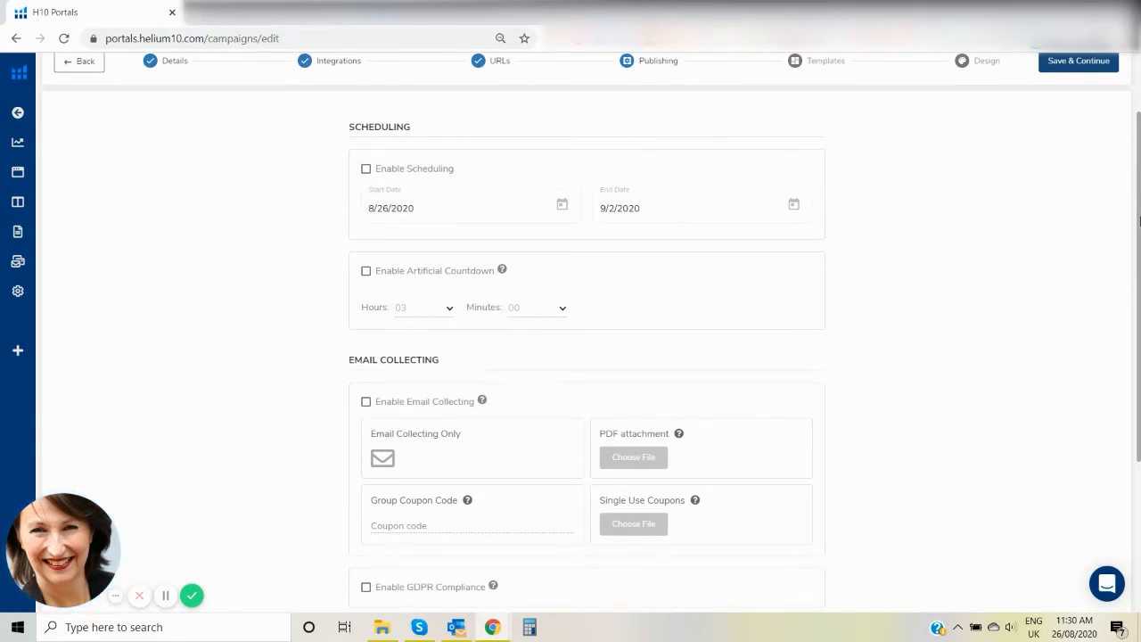
scroll(1139, 221, down, 1)
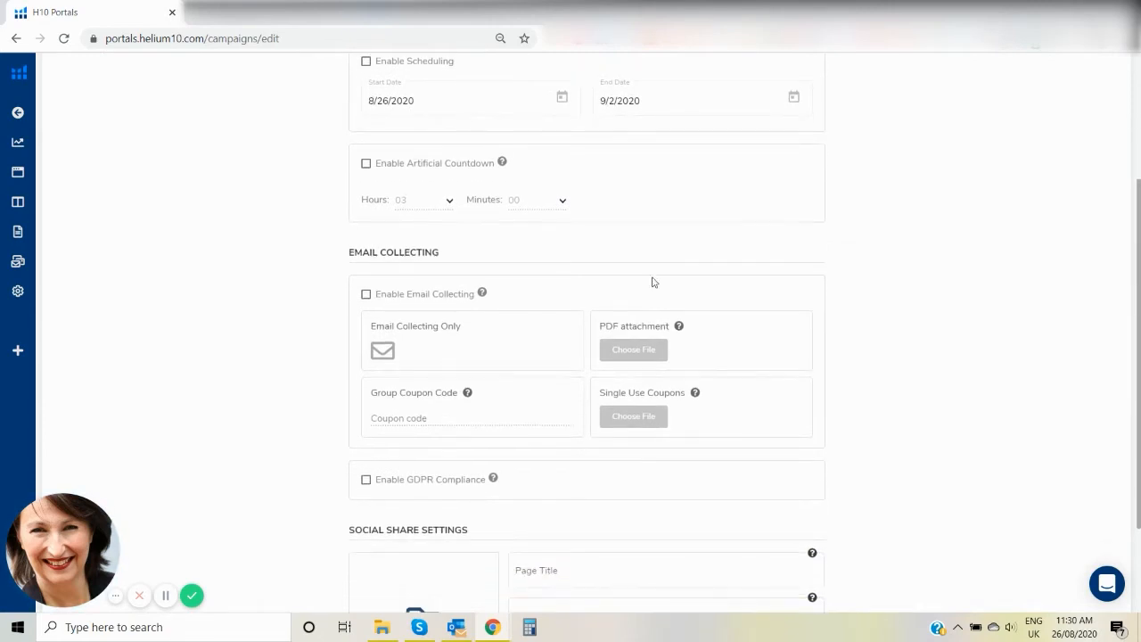
click(365, 163)
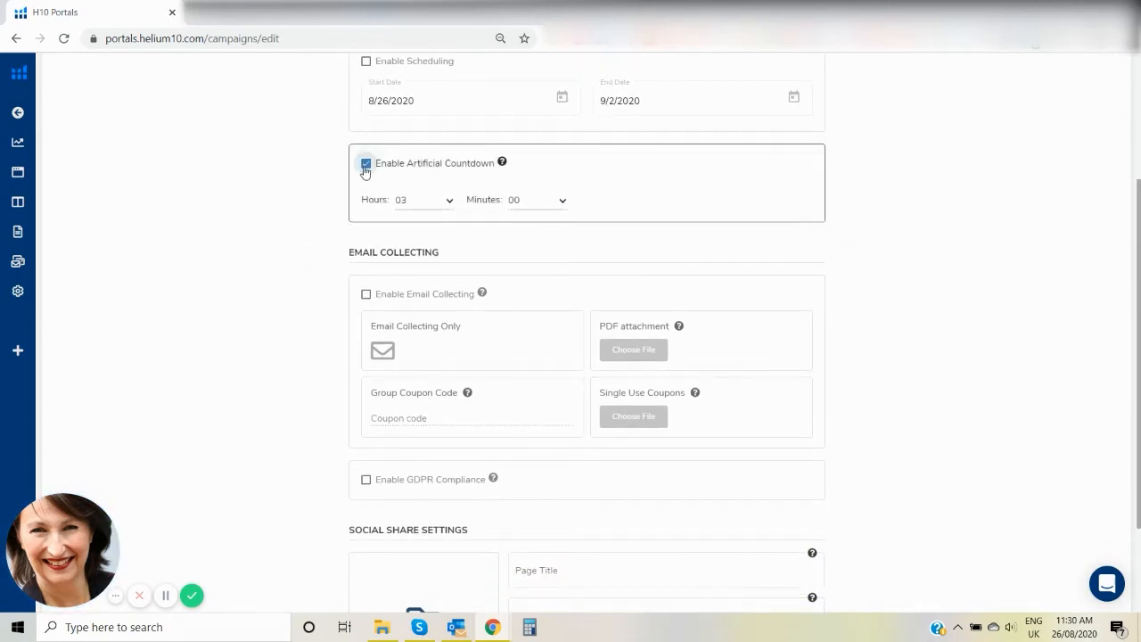
click(440, 207)
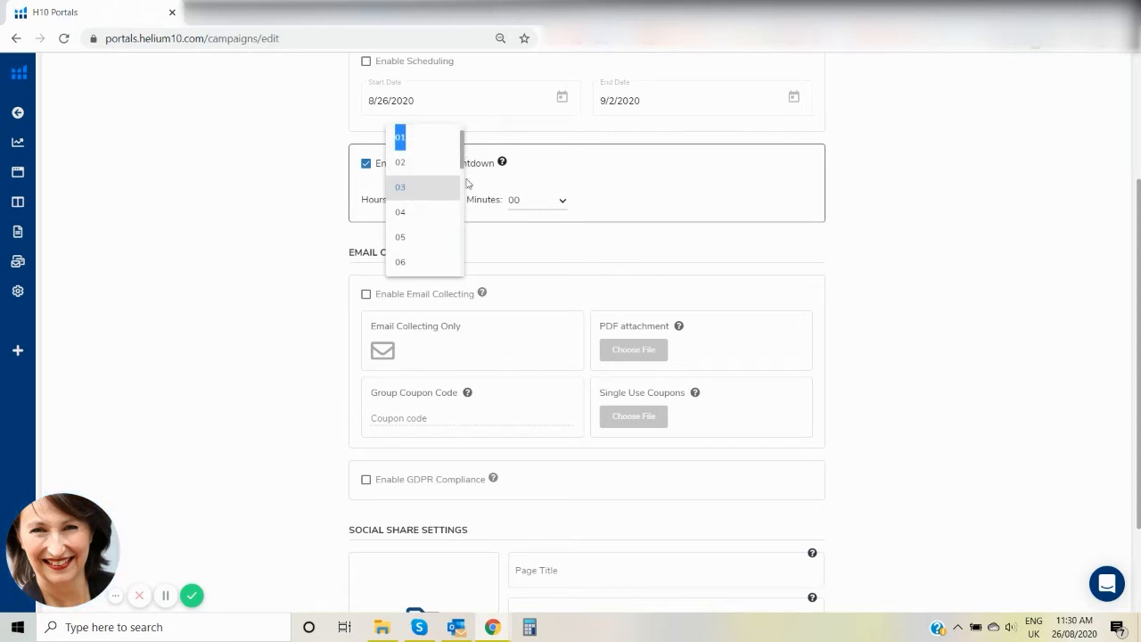
click(414, 140)
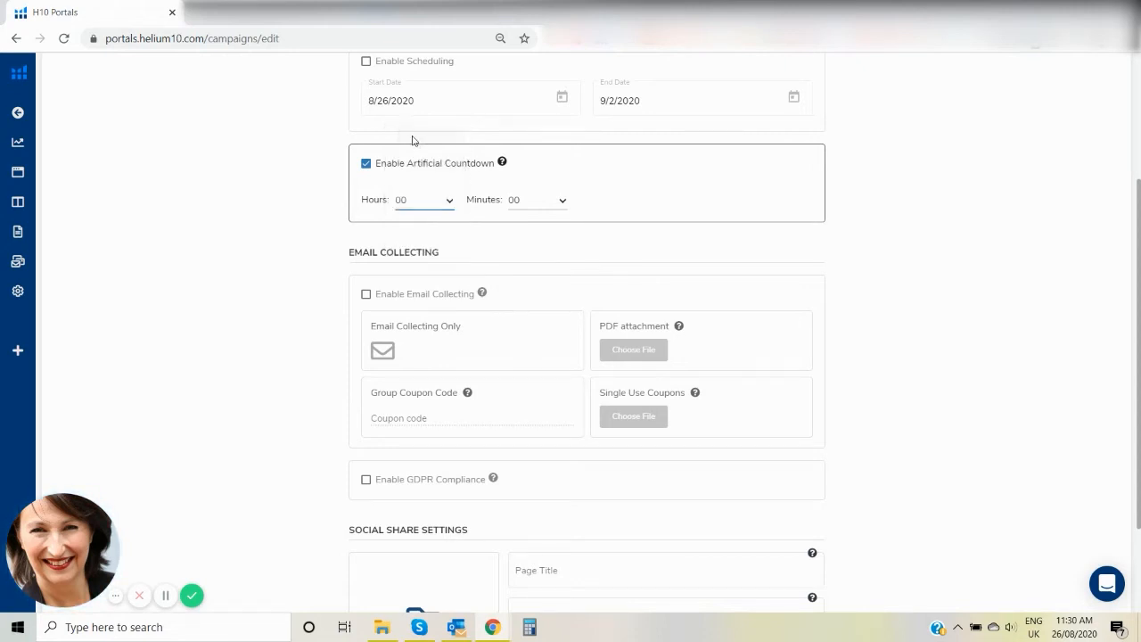
click(546, 206)
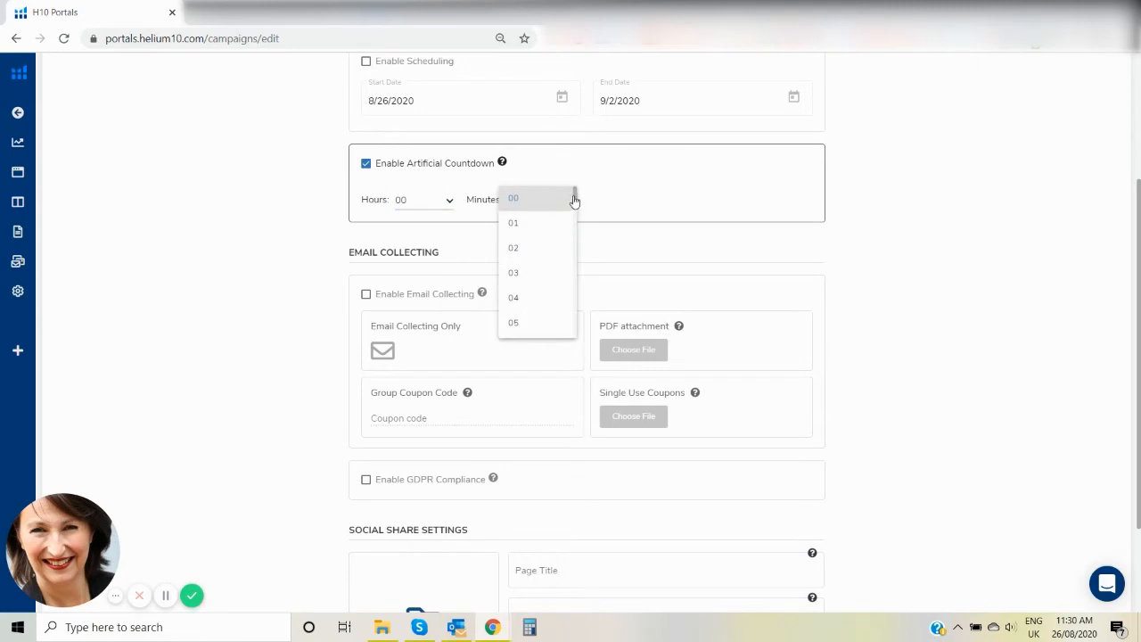
drag(576, 193, 573, 223)
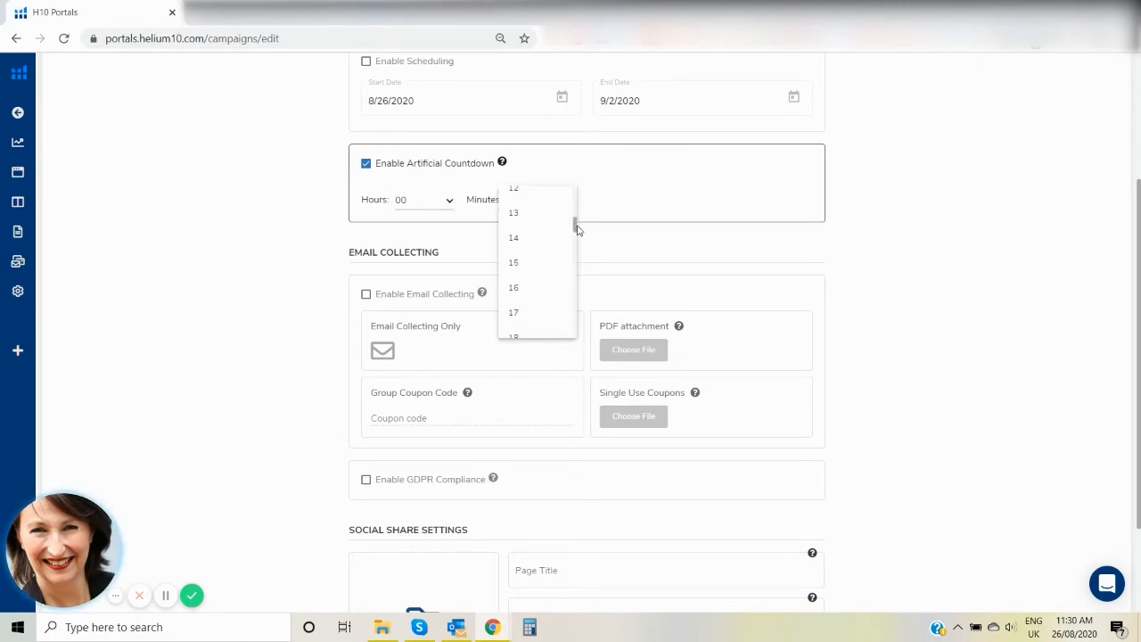
click(522, 262)
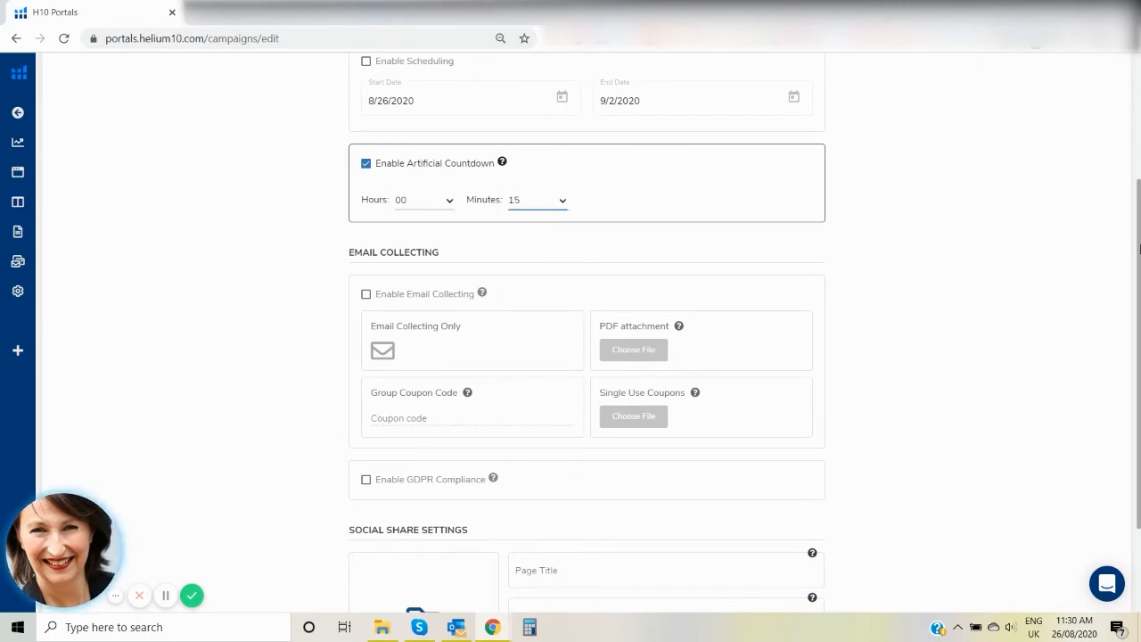
Enable email collecting with the group coupon code "Tesington" and turn on GDPR compliance.
drag(1138, 255, 1132, 313)
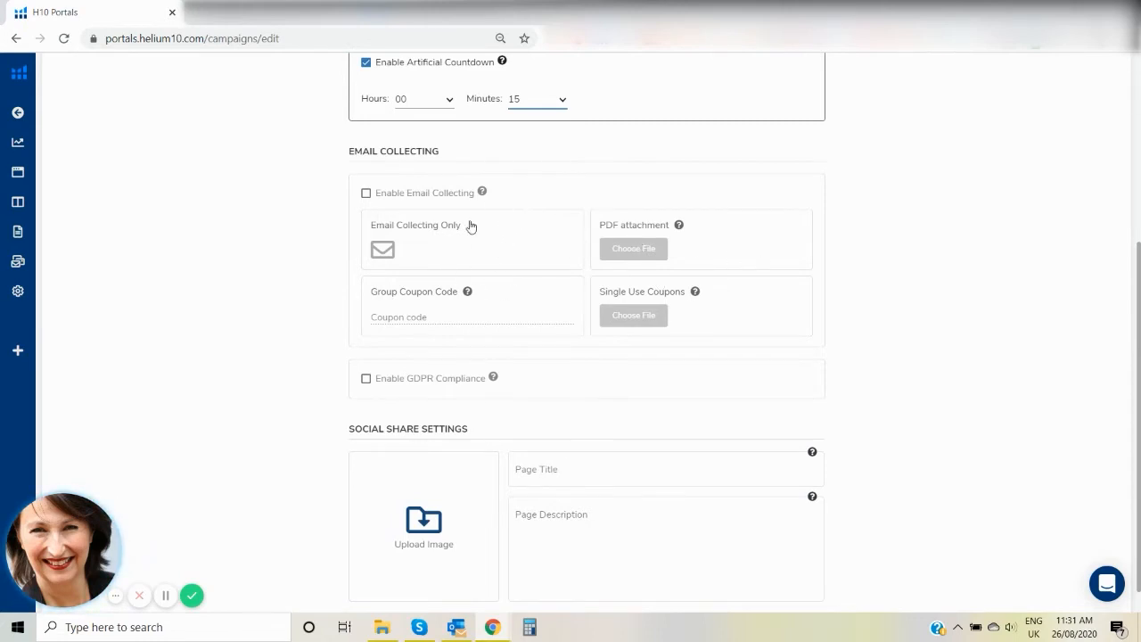
click(366, 194)
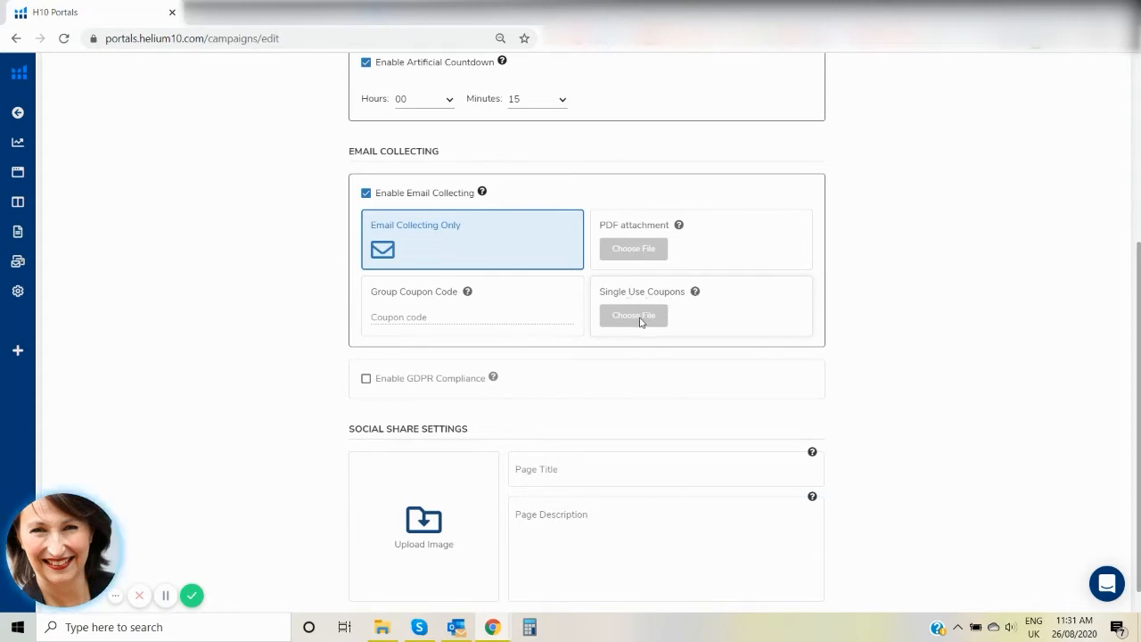
click(428, 316)
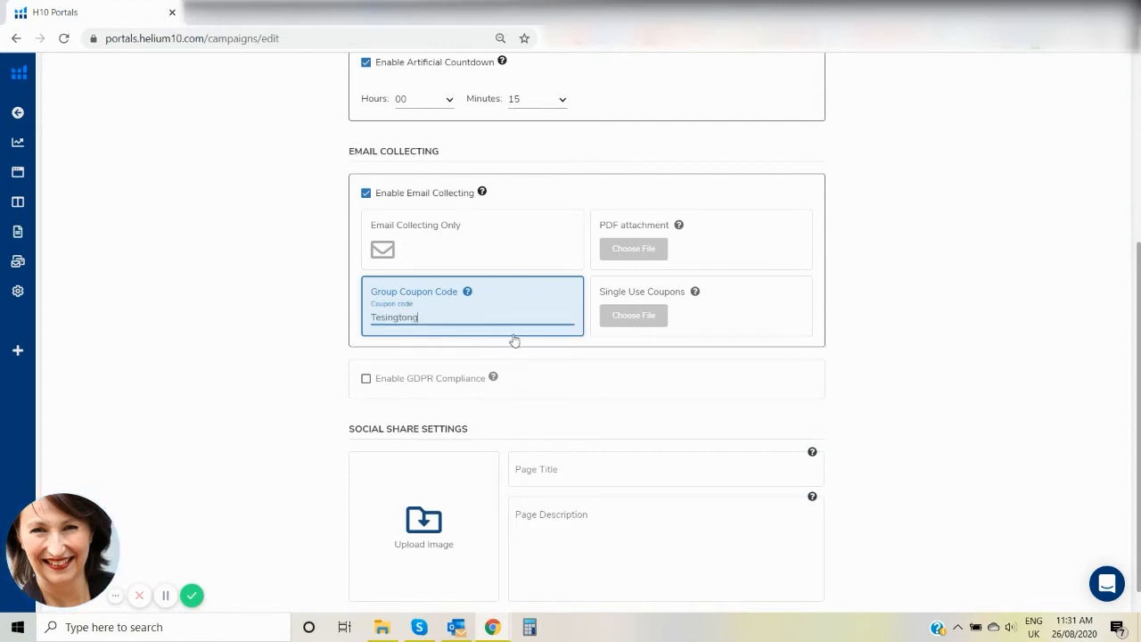
key(BackSpace)
click(366, 379)
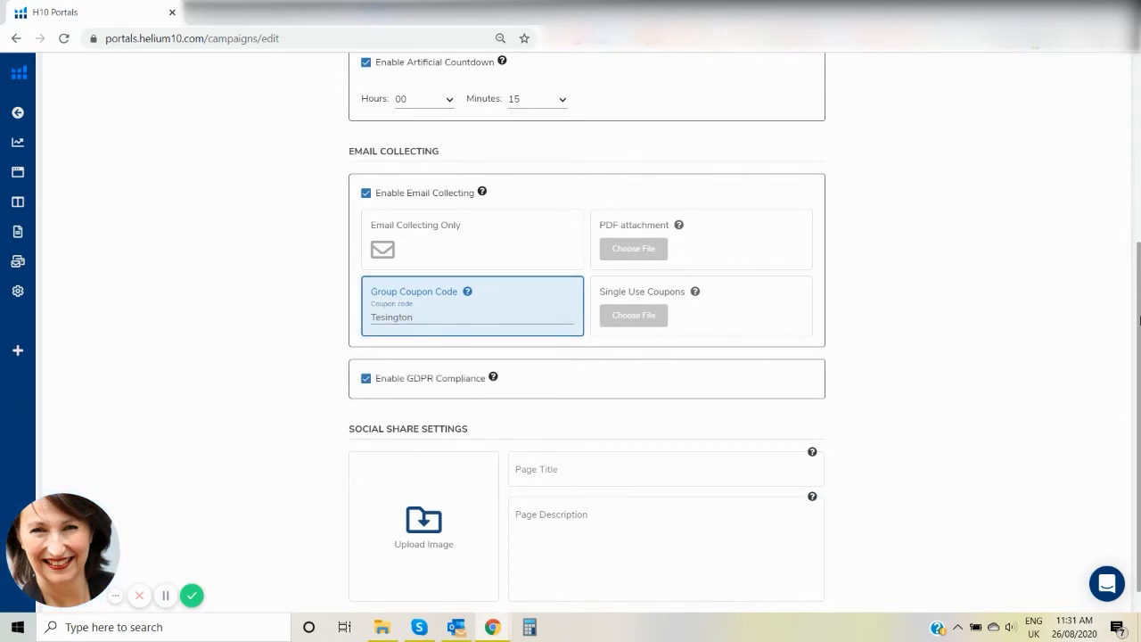
Upload the "Social ad" image from the Desktop's "Portals demo" folder as the social share image.
scroll(1137, 300, down, 1)
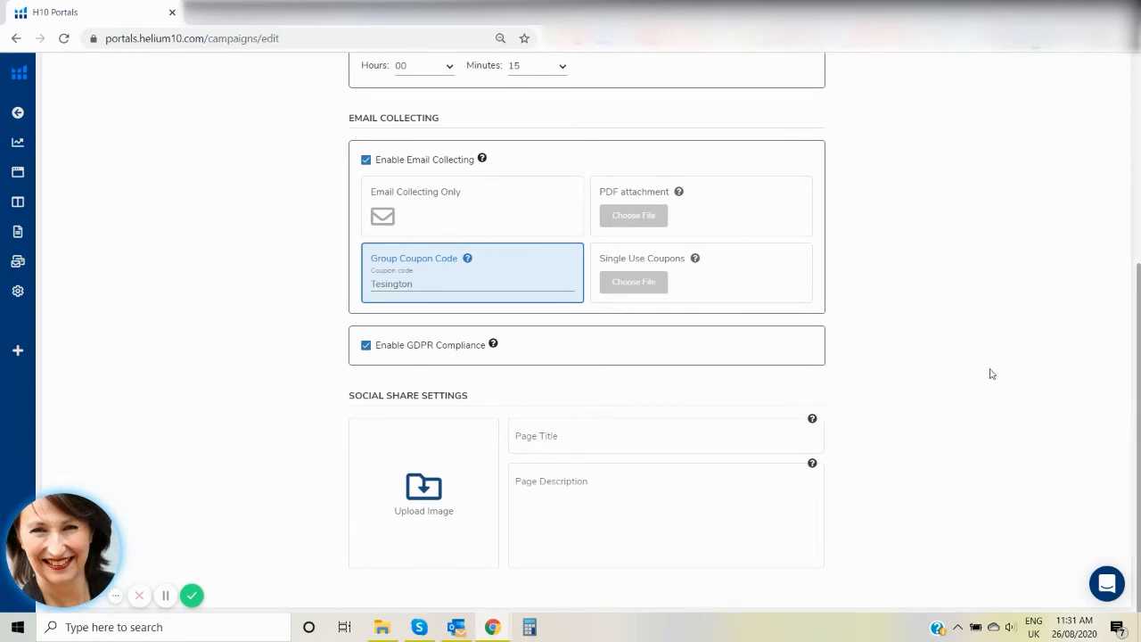
click(423, 488)
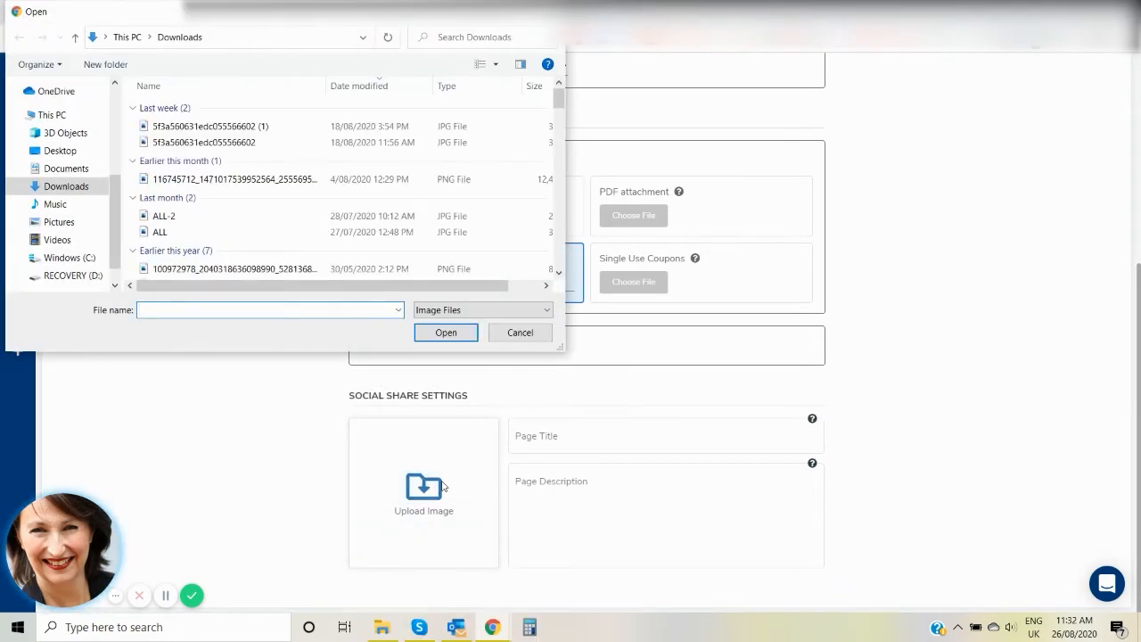
click(60, 151)
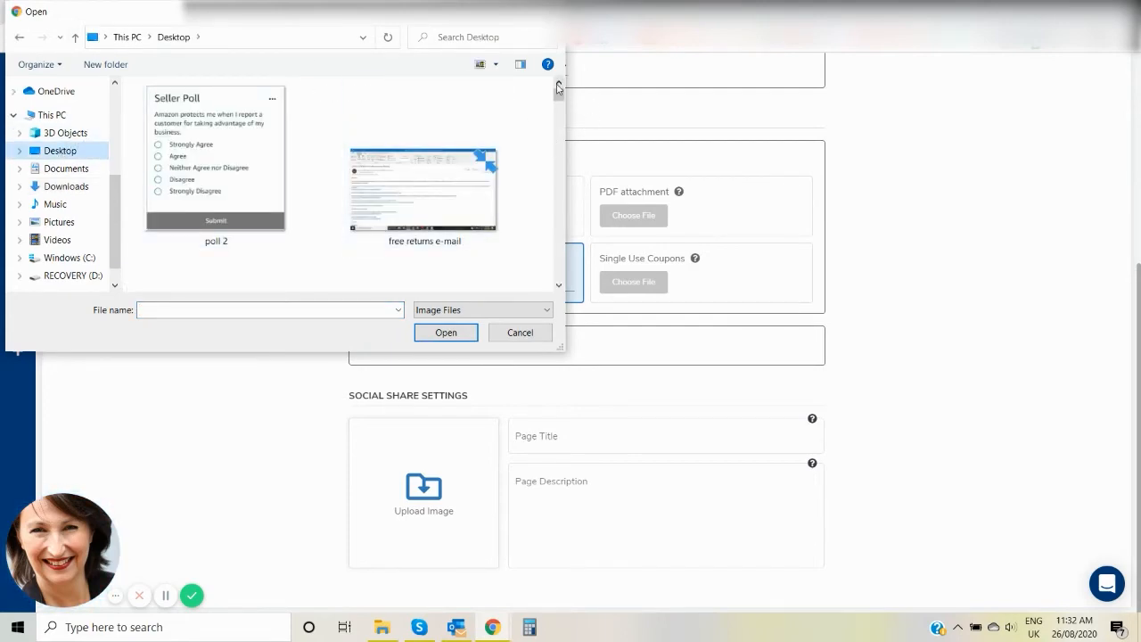
drag(558, 95, 538, 261)
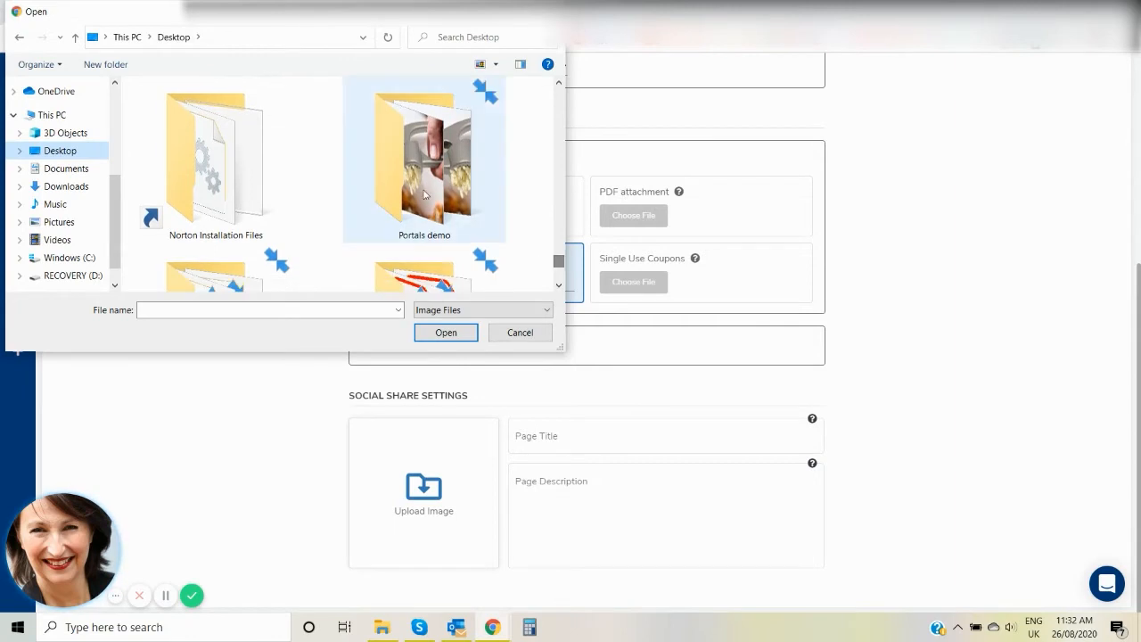
click(425, 194)
click(434, 332)
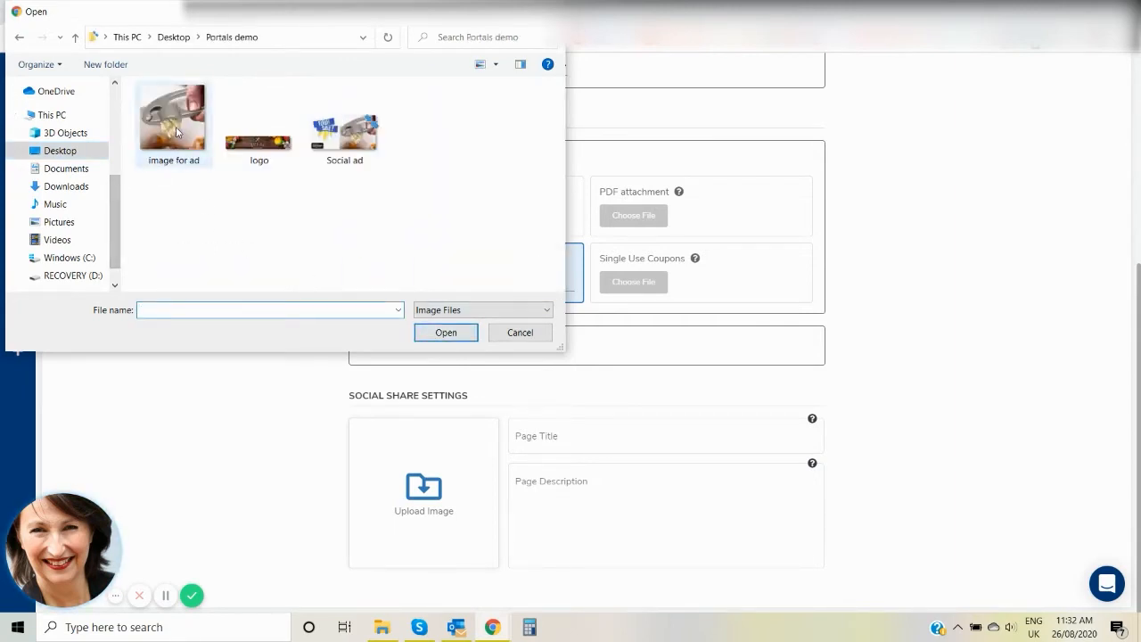
click(343, 135)
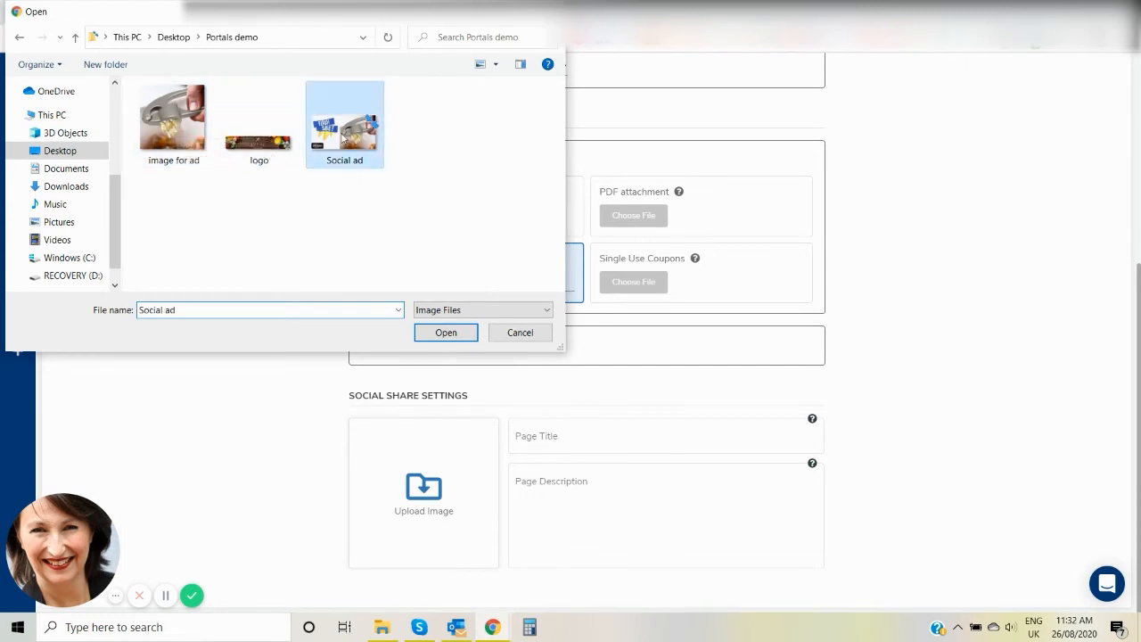
click(441, 335)
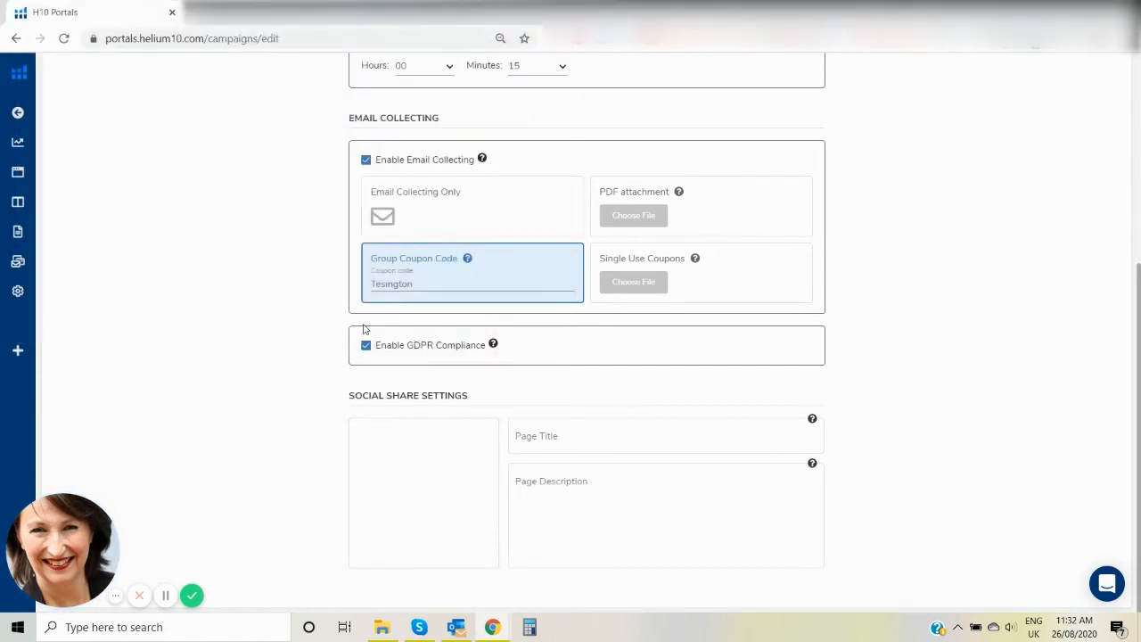
Set the social share page title to "Flash Sale on Best Selling Garlic Press - Get Your Code Now!" and save the publishing settings.
click(619, 433)
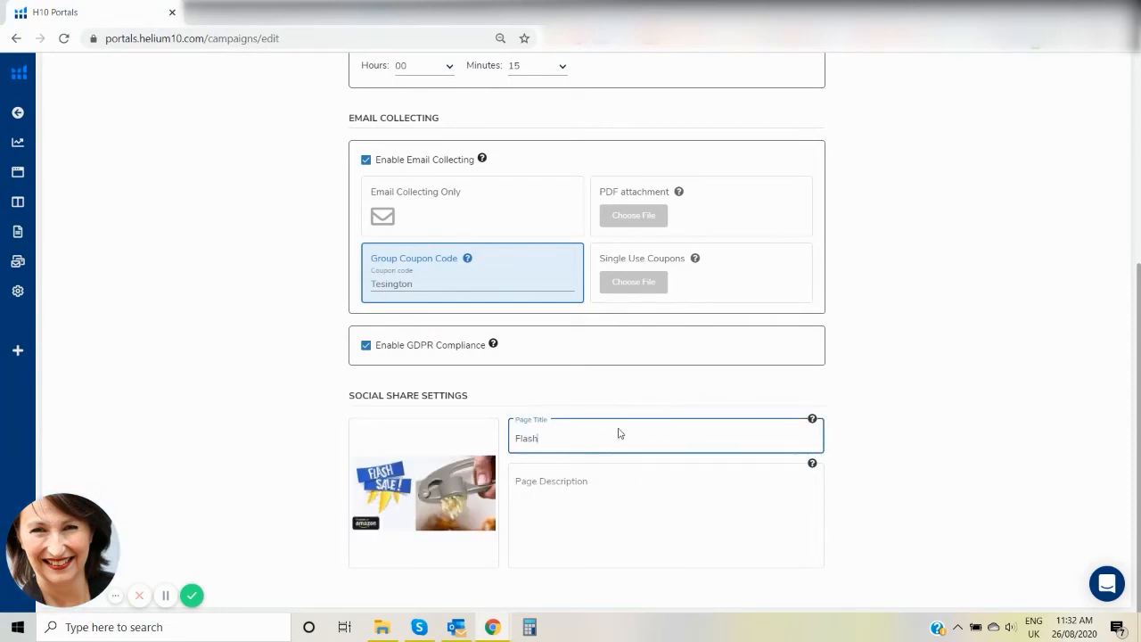
text(Flash Sale on Best)
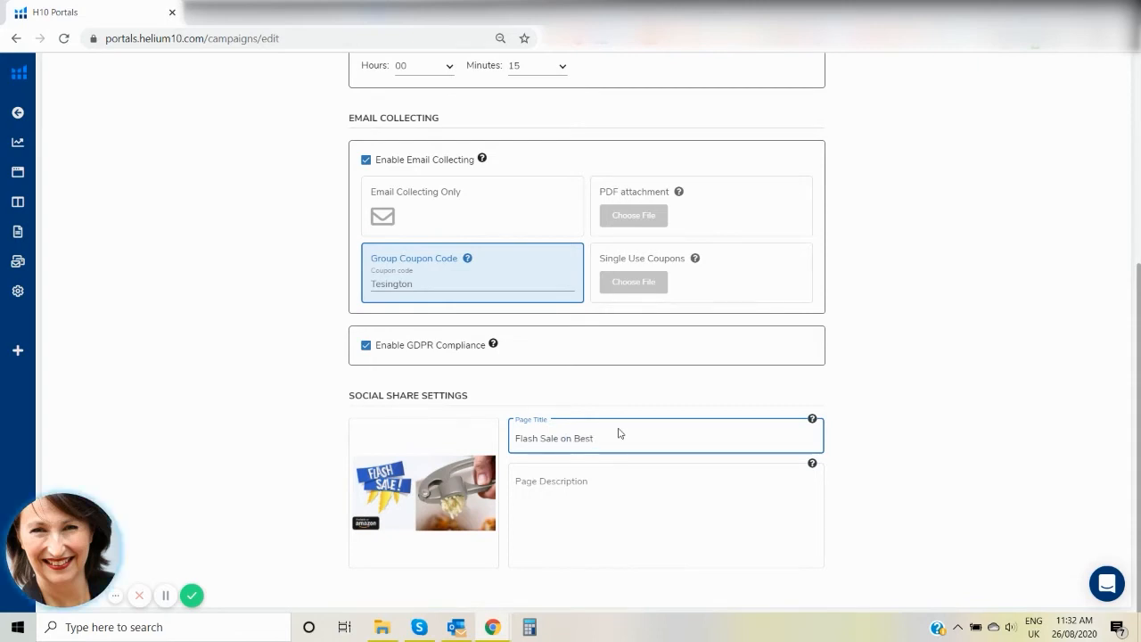
text( Se)
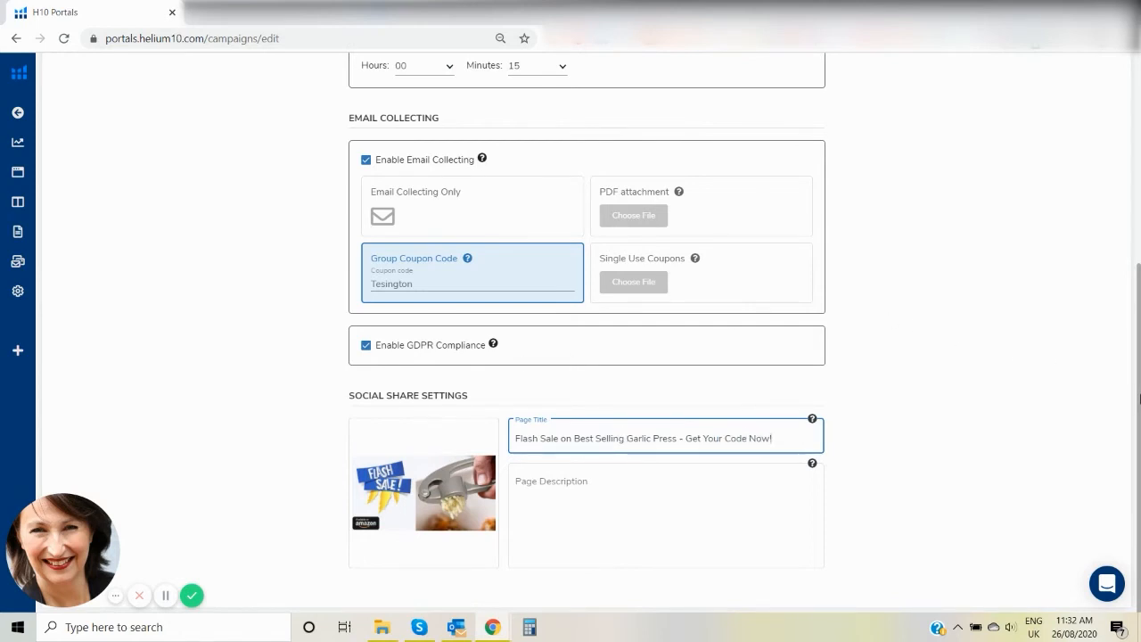
scroll(1139, 395, up, 4)
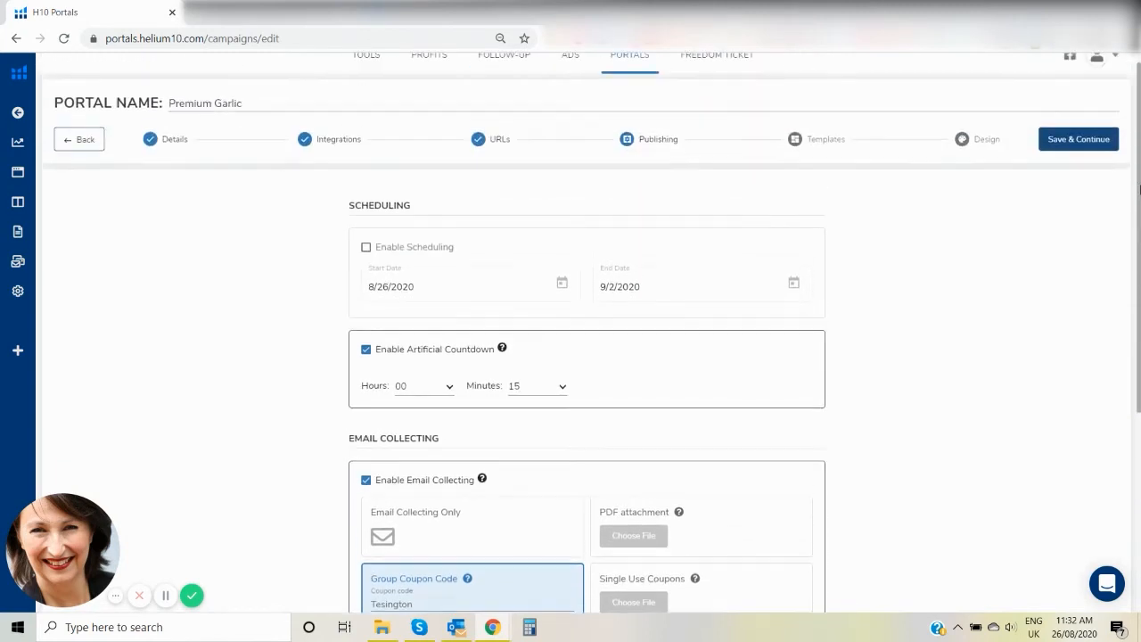
click(1074, 155)
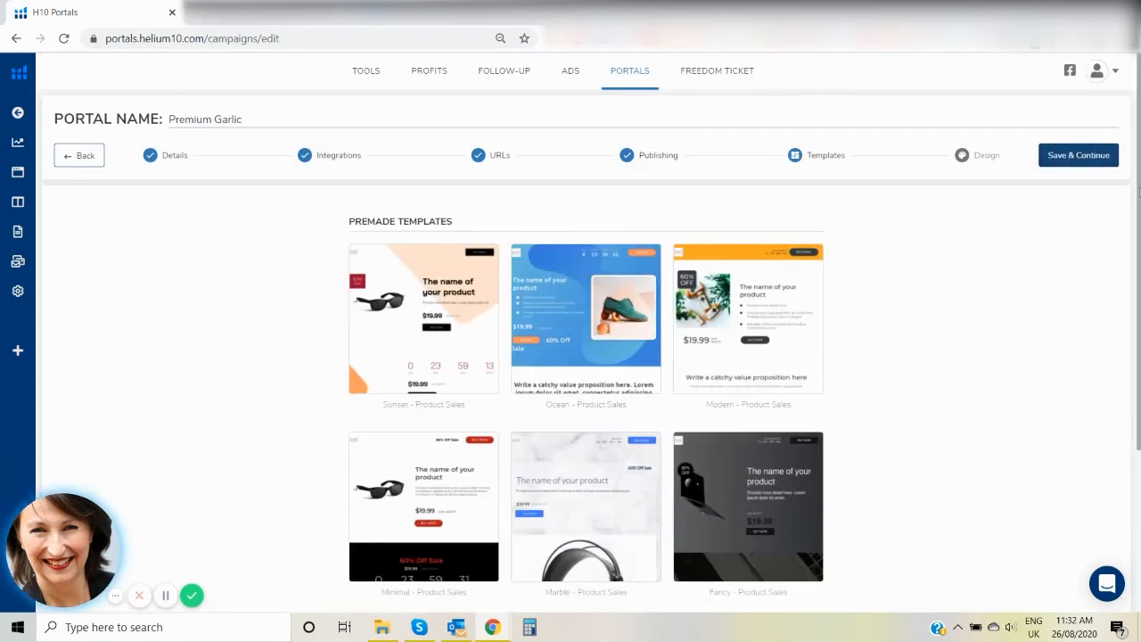
Browse the premade templates and choose "Modern - Product Sales" for the page.
scroll(1124, 258, down, 1)
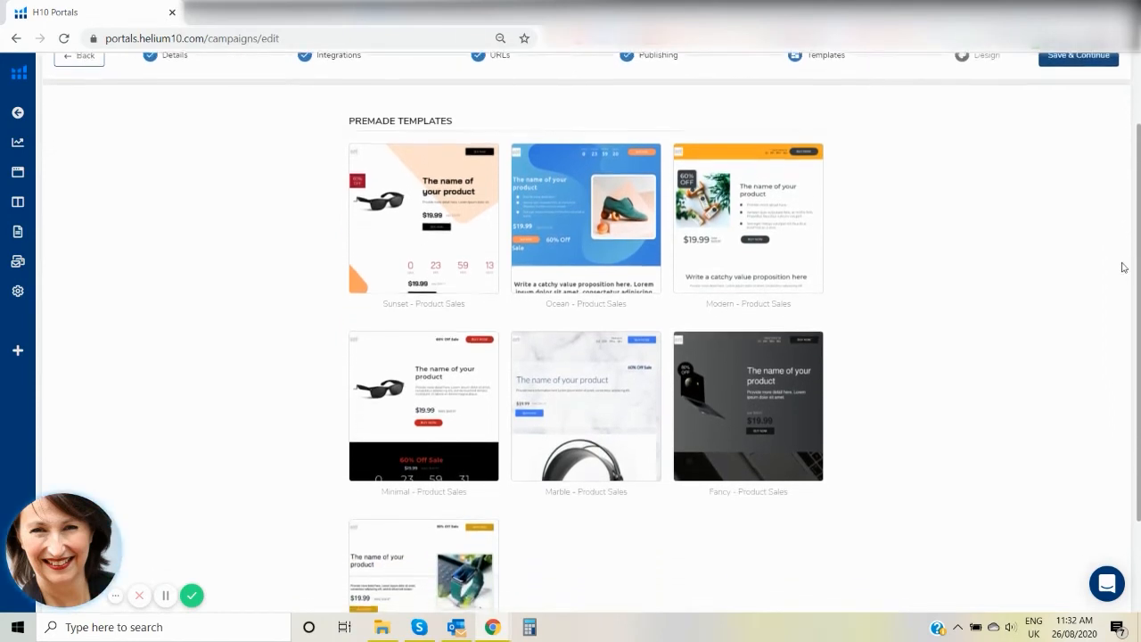
scroll(1121, 264, down, 2)
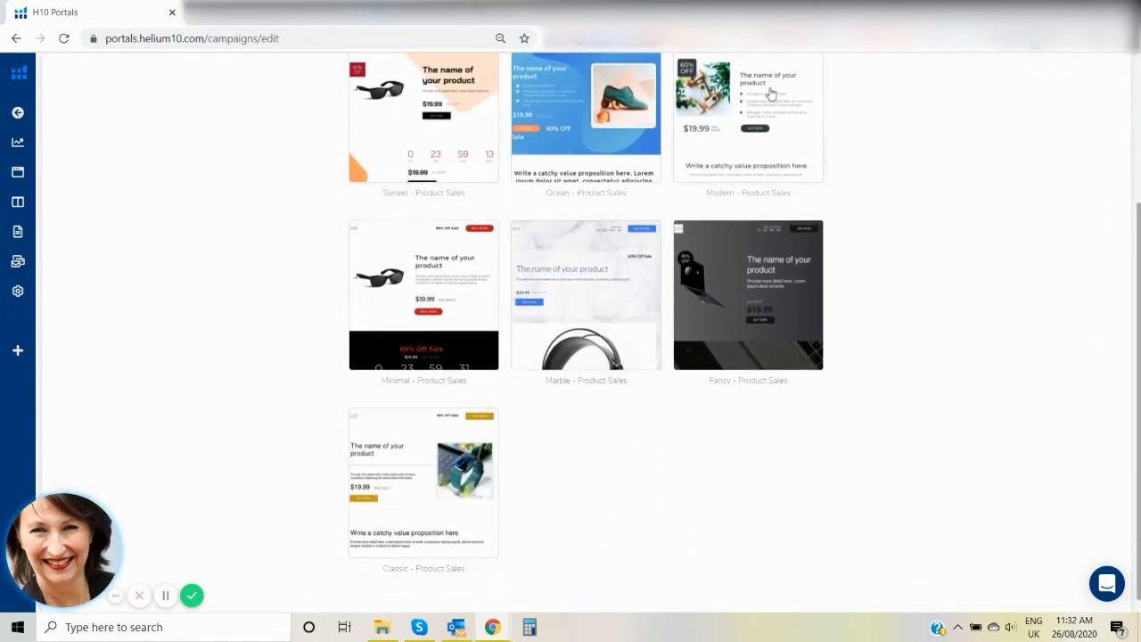
scroll(1113, 270, up, 1)
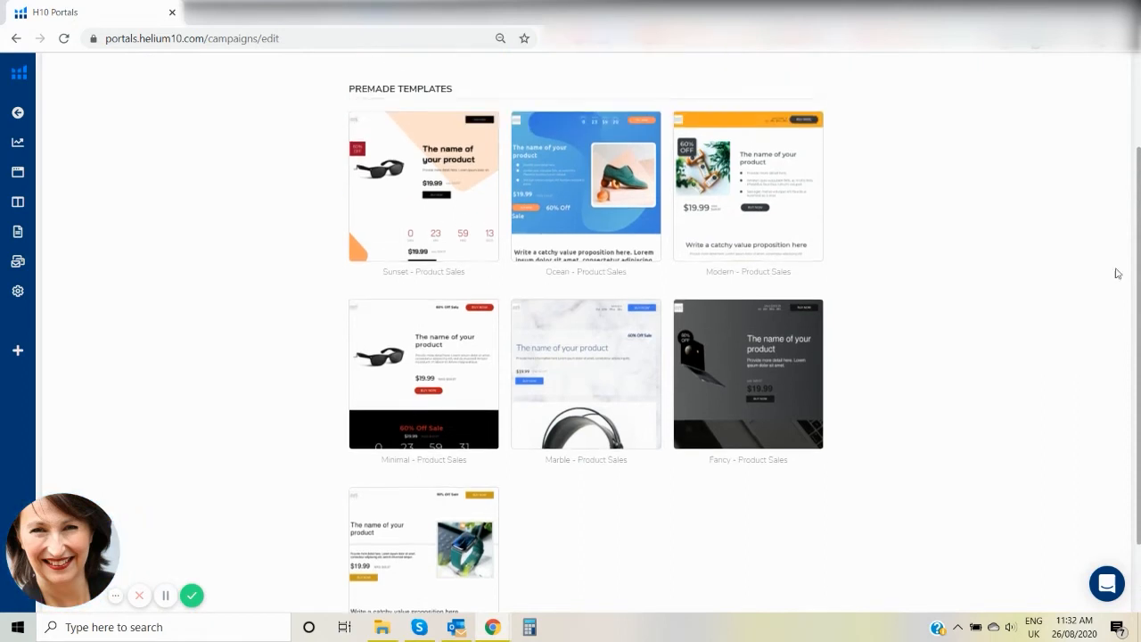
click(729, 187)
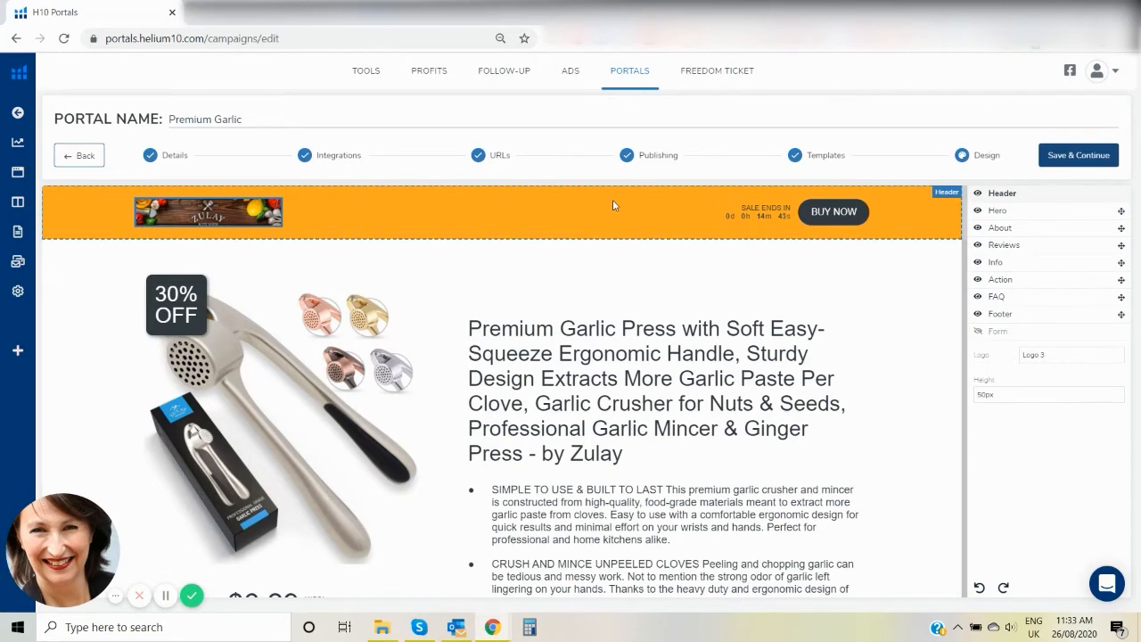
Examine the generated page design from the Header and Hero sections through About, Reviews and Info.
click(646, 250)
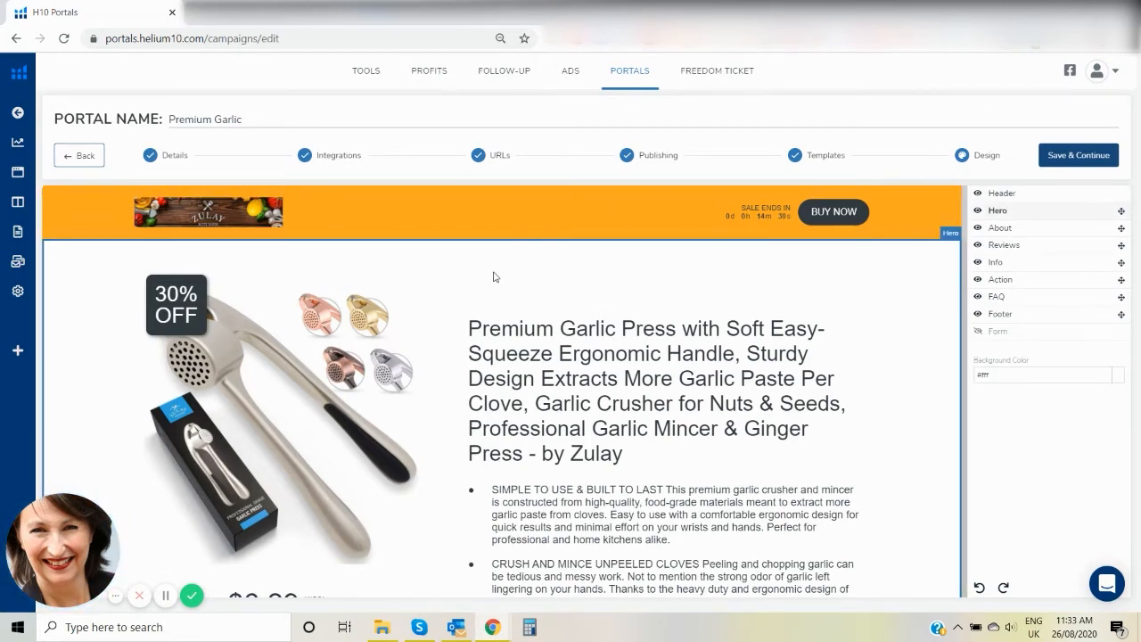
mouse_move(3, 242)
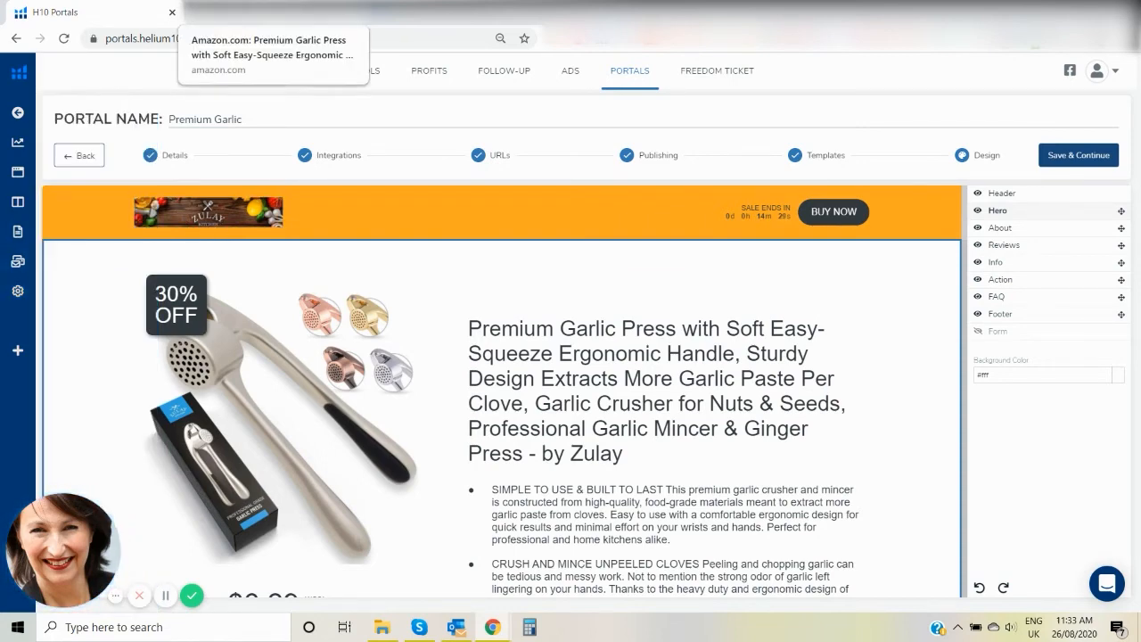
mouse_move(29, 292)
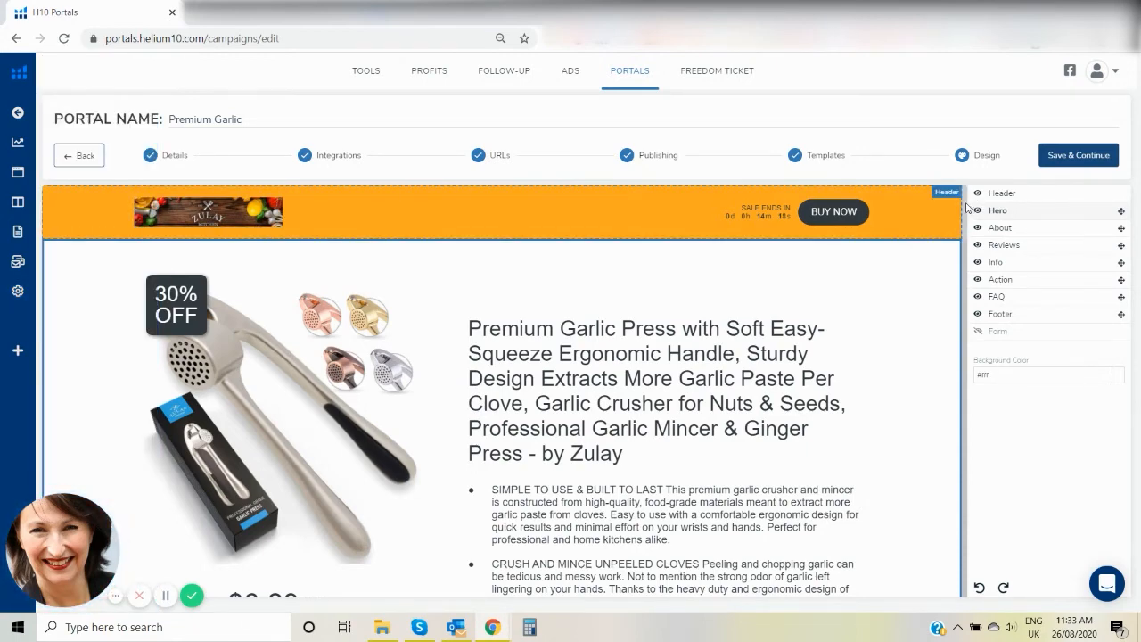
scroll(963, 204, down, 5)
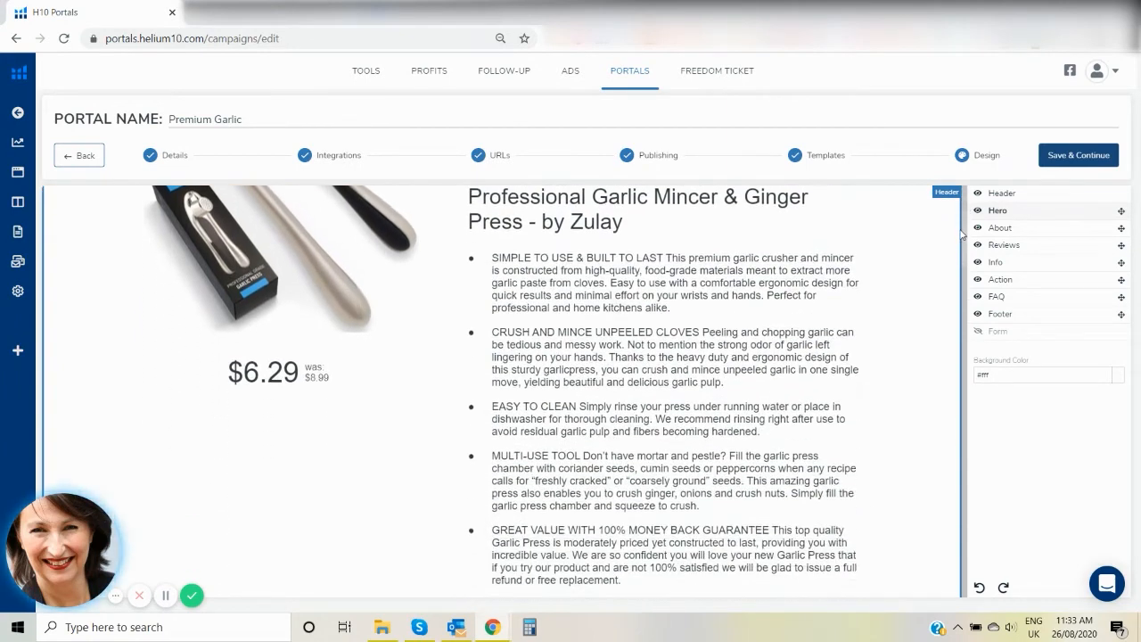
scroll(945, 285, down, 10)
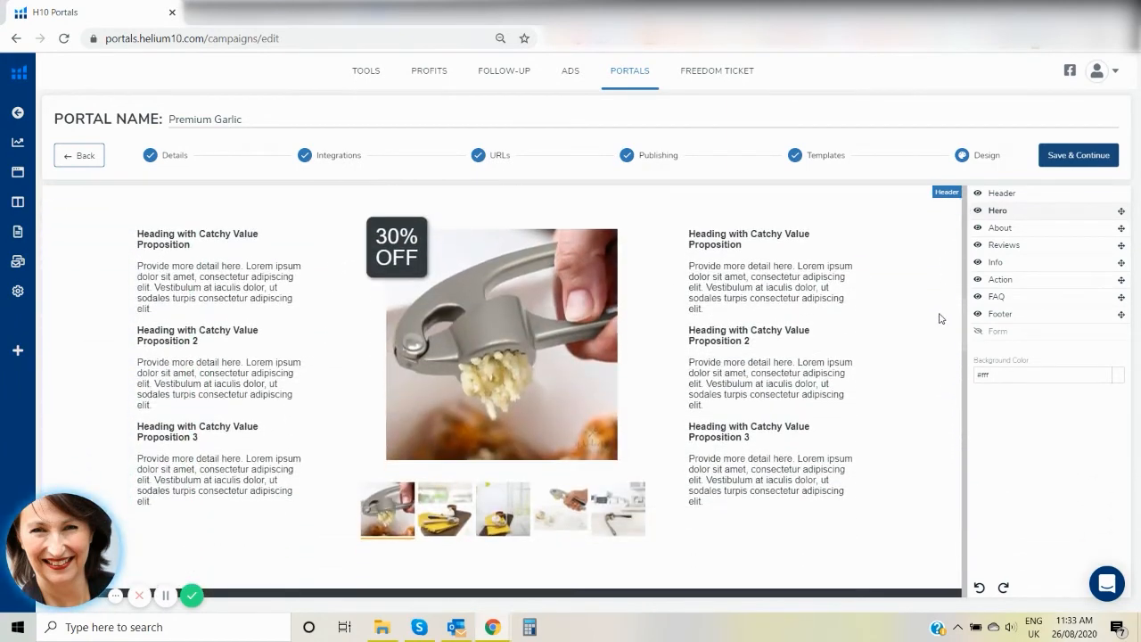
scroll(938, 356, down, 10)
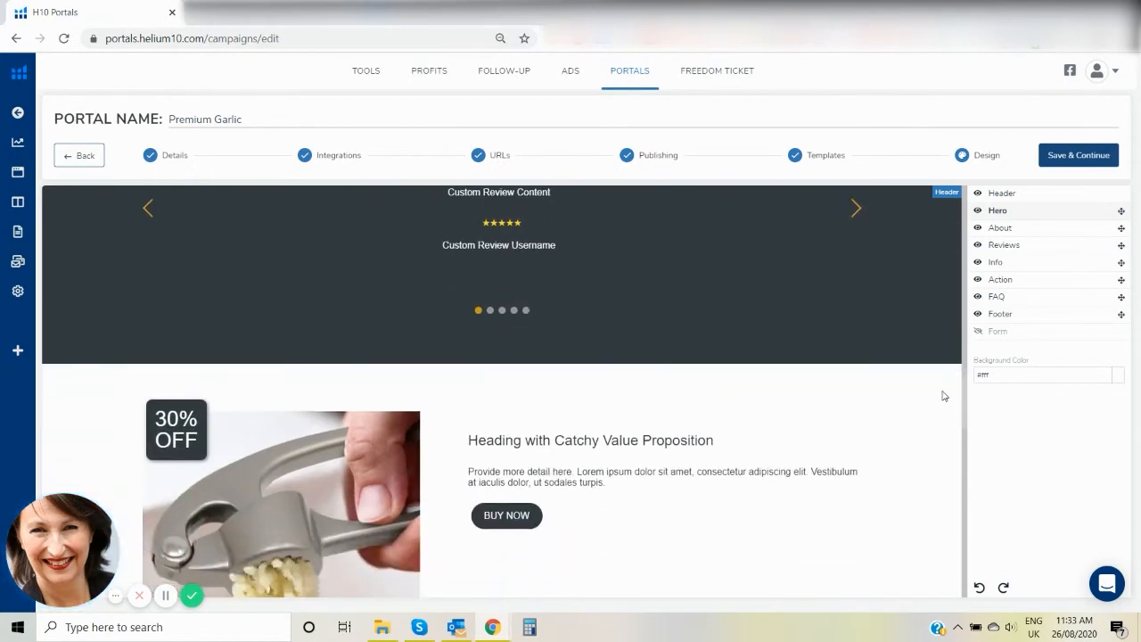
drag(956, 418, 981, 389)
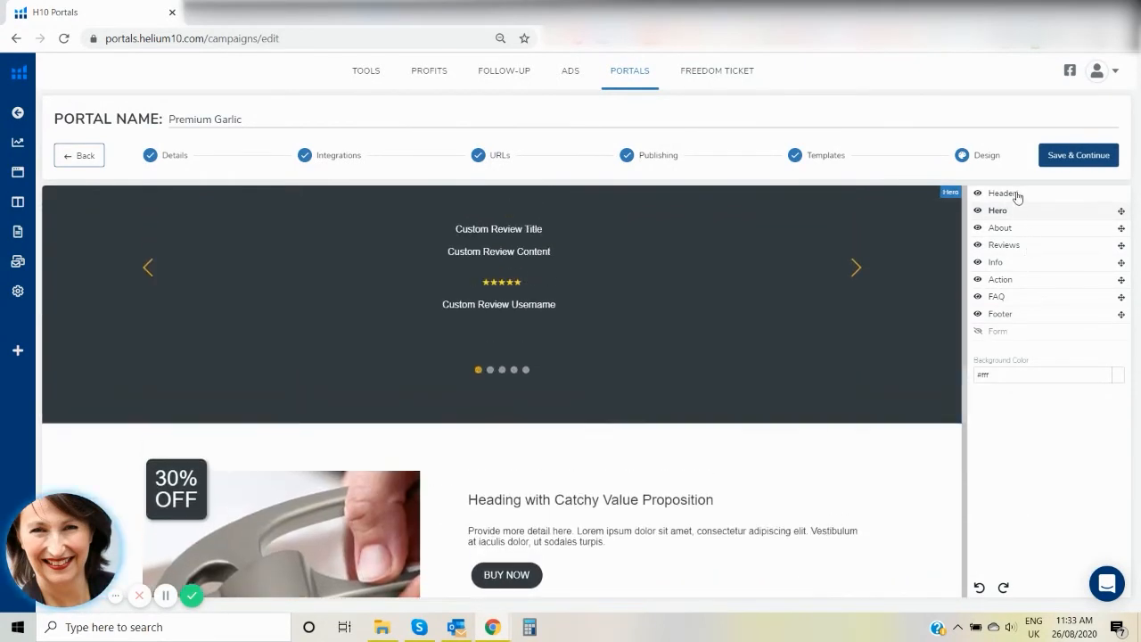
scroll(966, 439, down, 4)
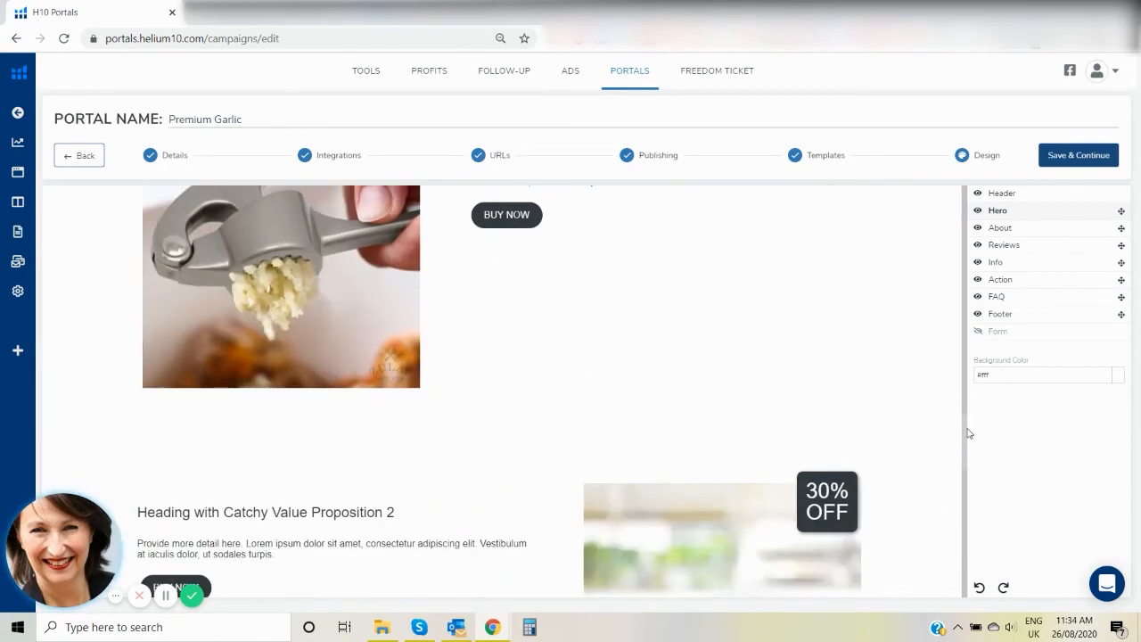
Hide the About section of the page and show it again.
drag(964, 446, 974, 309)
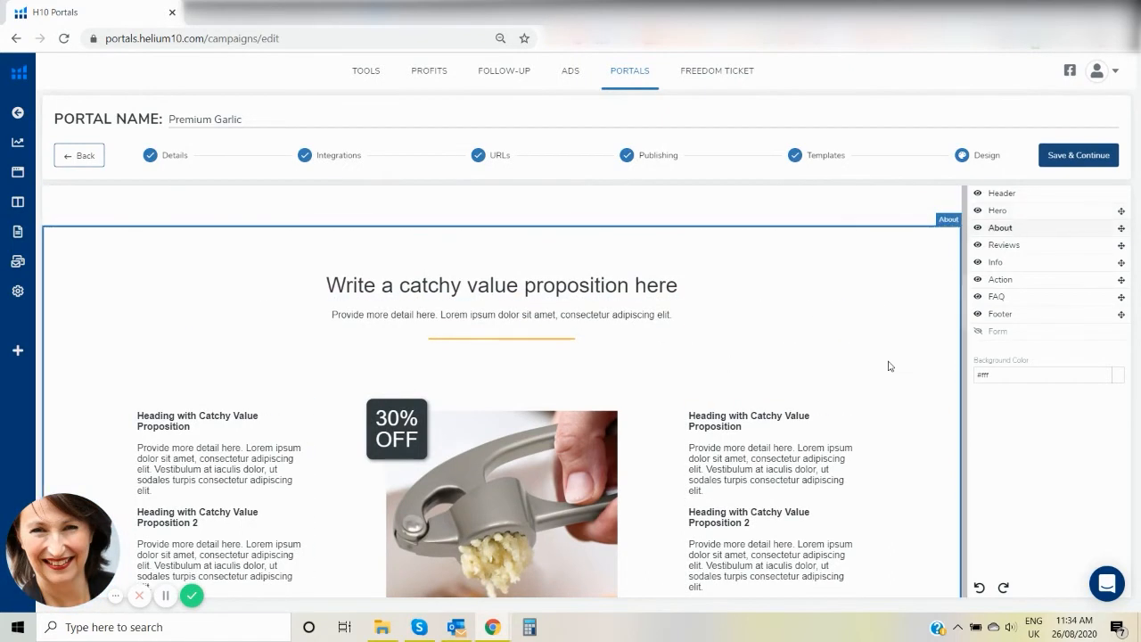
click(976, 229)
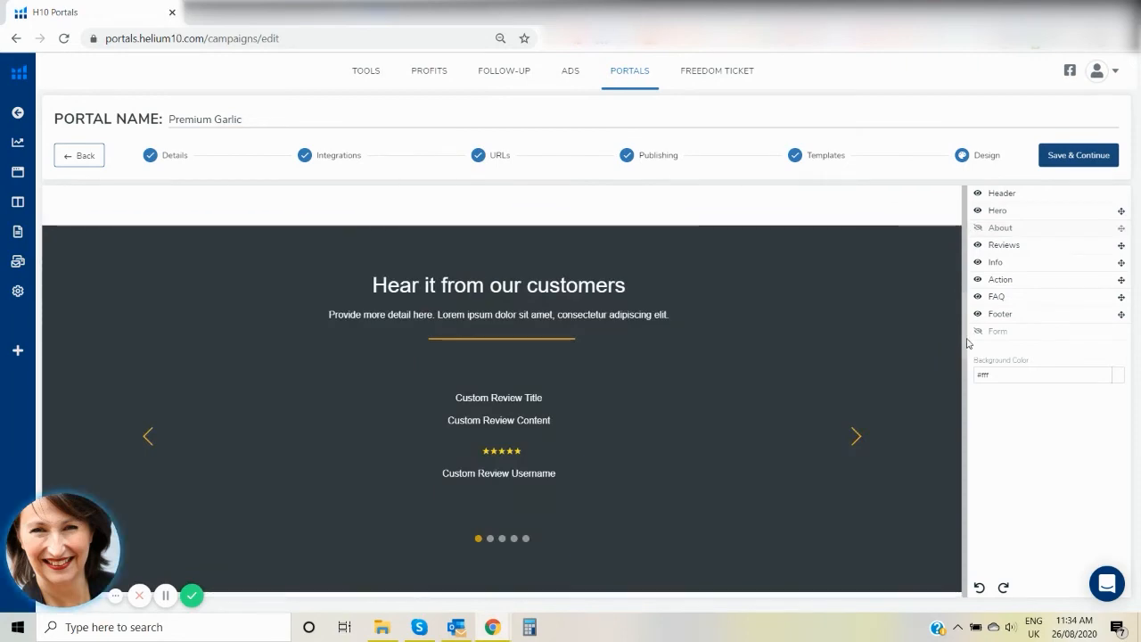
mouse_move(965, 341)
mouse_down()
mouse_move(968, 214)
mouse_move(950, 352)
mouse_move(948, 330)
mouse_up()
click(975, 229)
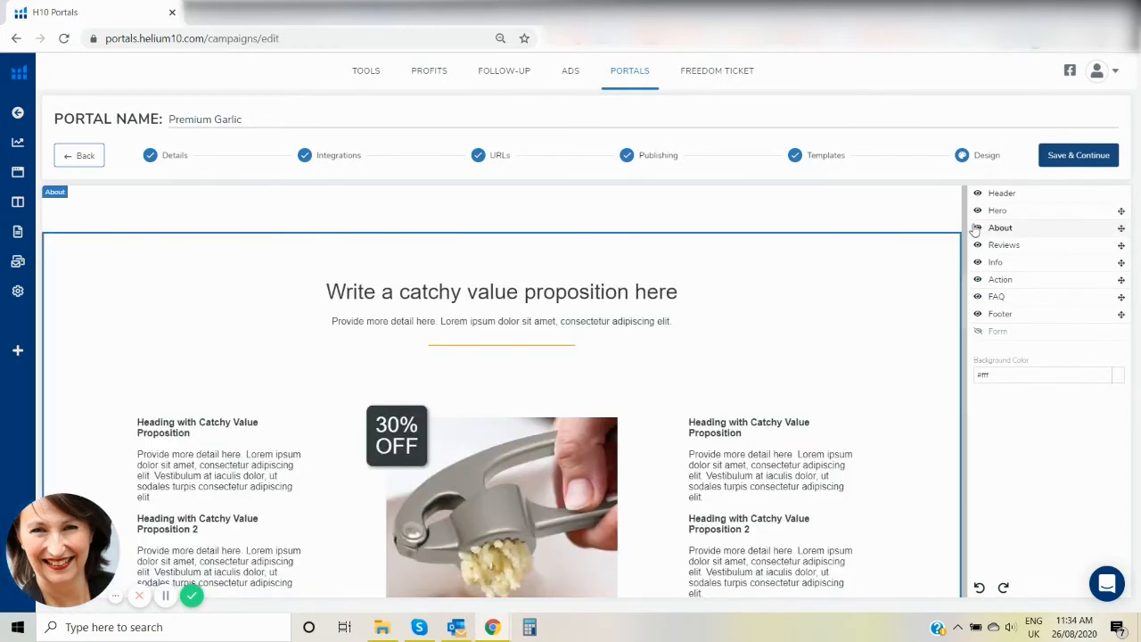
Select the right-hand value proposition text in the About section to examine its formatting options.
click(747, 435)
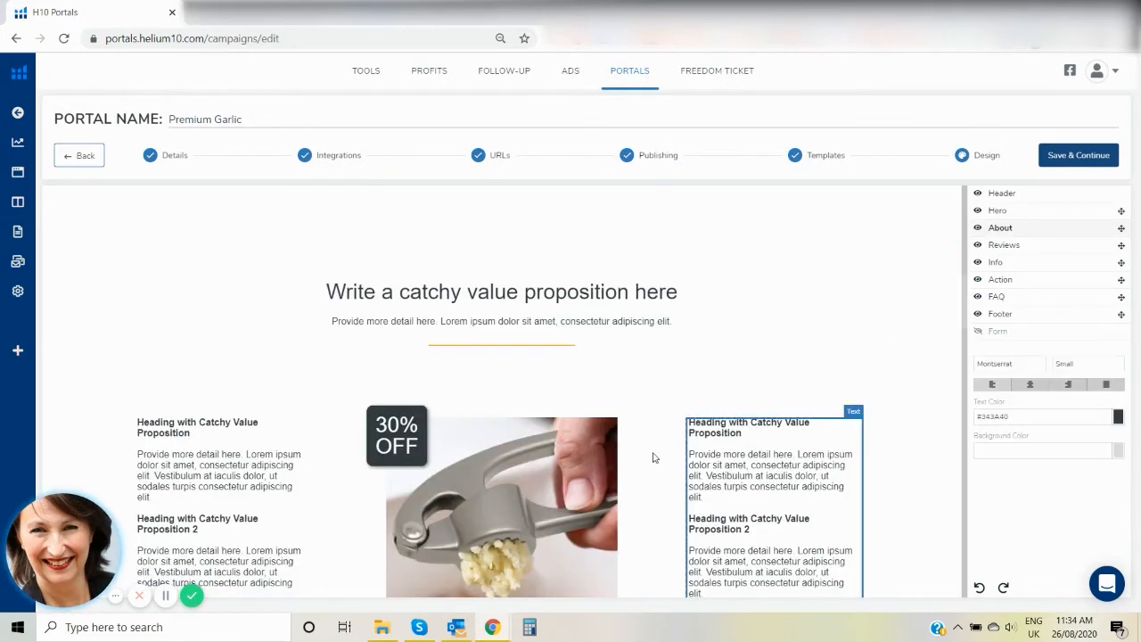
scroll(967, 357, down, 3)
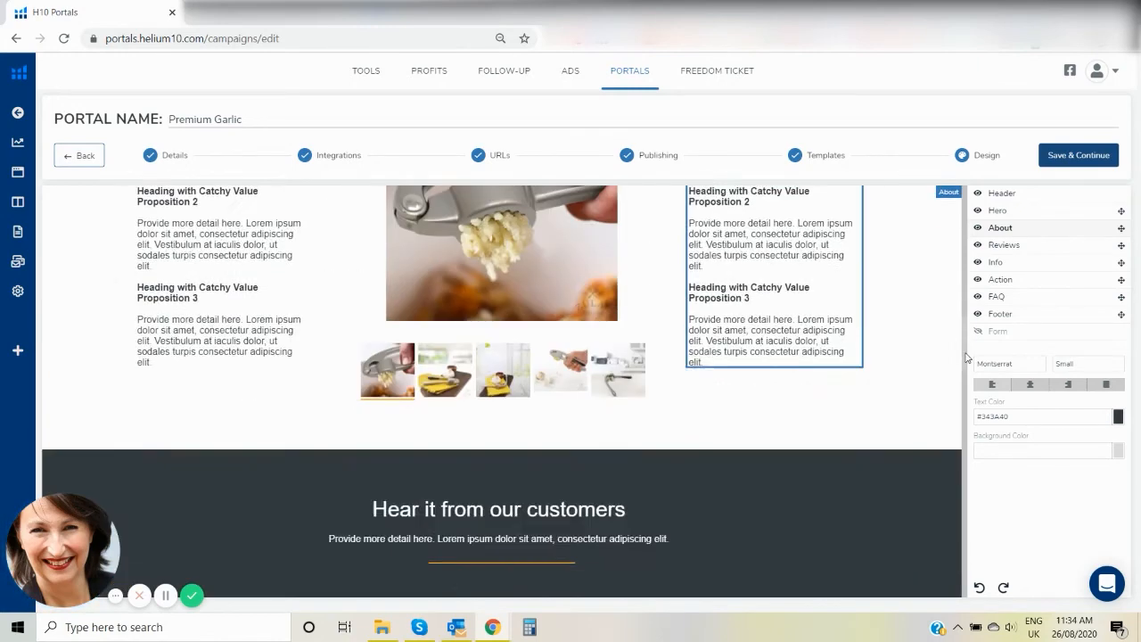
Set the background color of the Hero section's 30% OFF discount badge to red #de1717.
drag(968, 357, 967, 203)
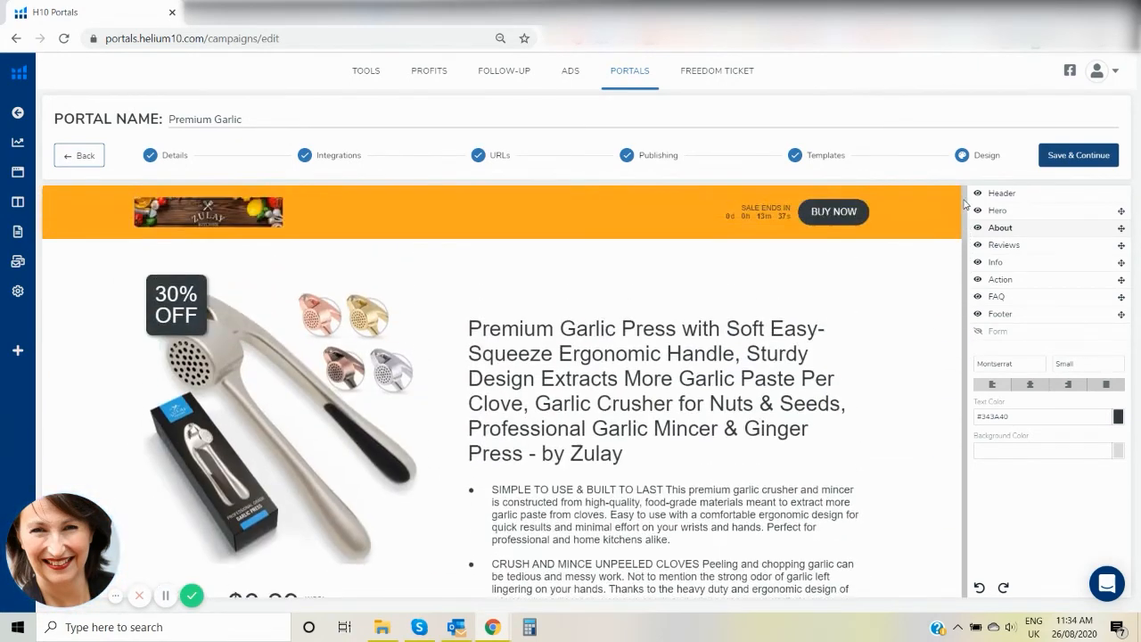
click(183, 283)
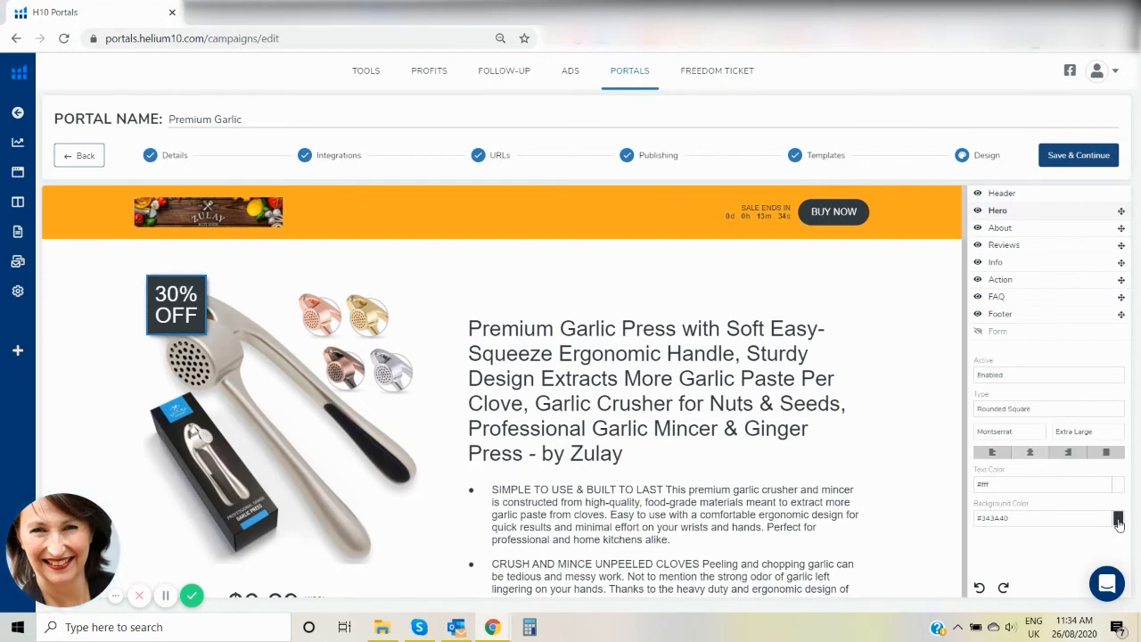
click(1118, 520)
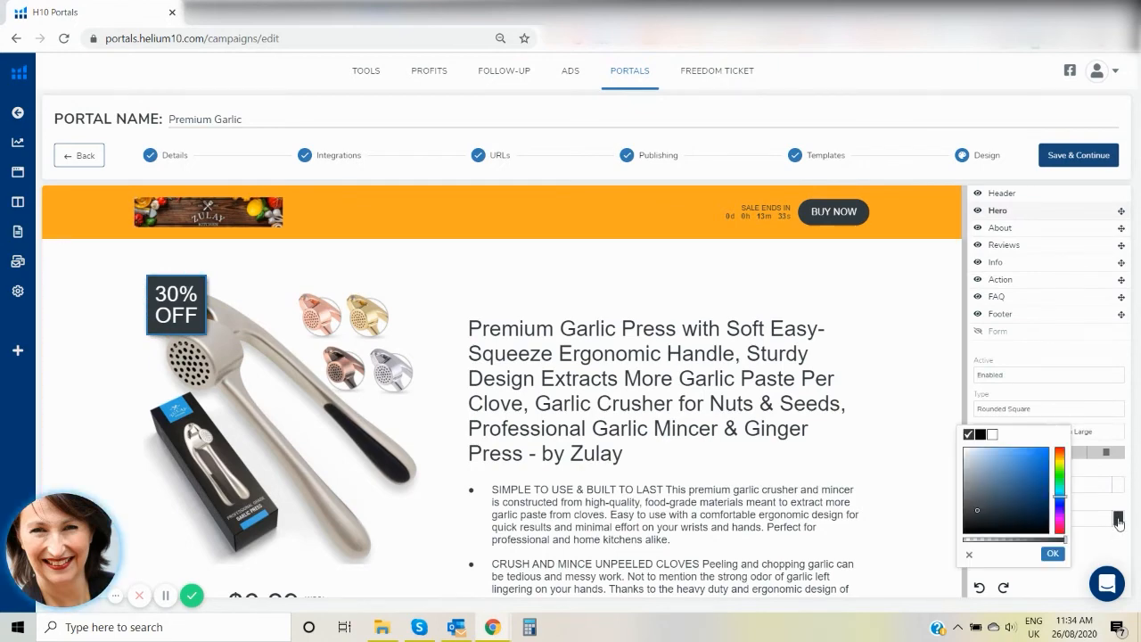
drag(1061, 495, 1060, 529)
click(1042, 493)
click(1041, 481)
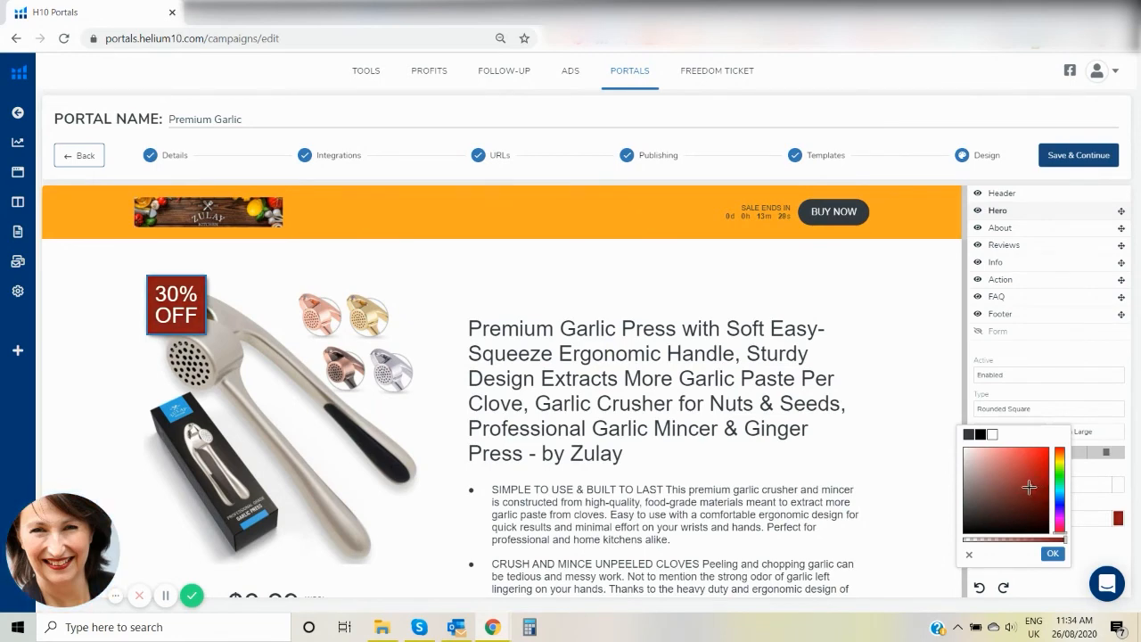
click(1039, 457)
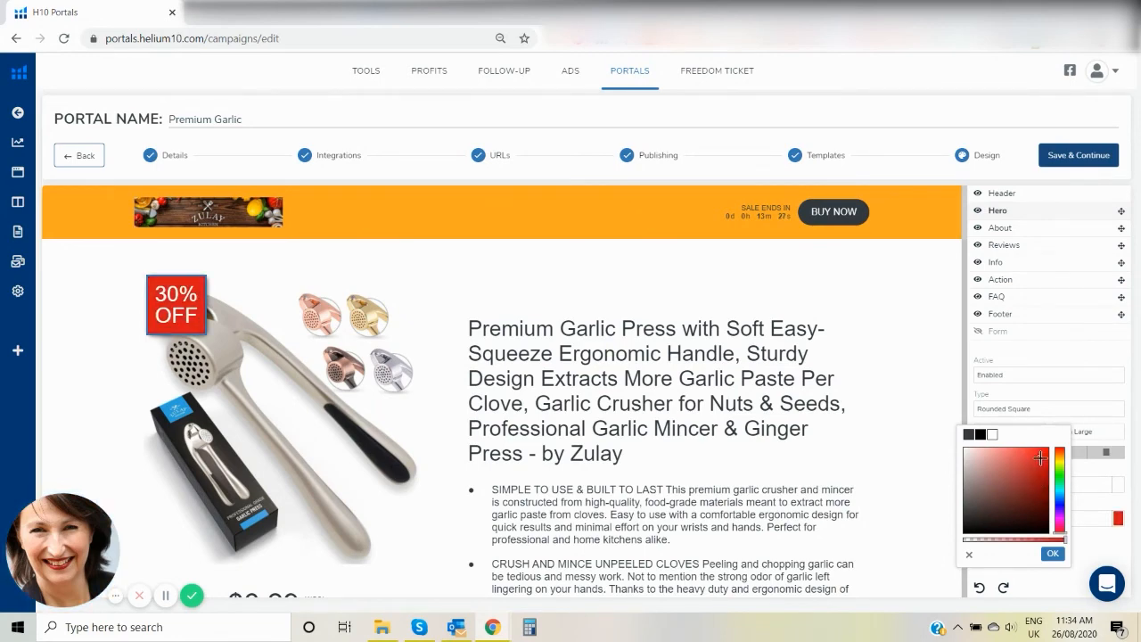
click(1053, 554)
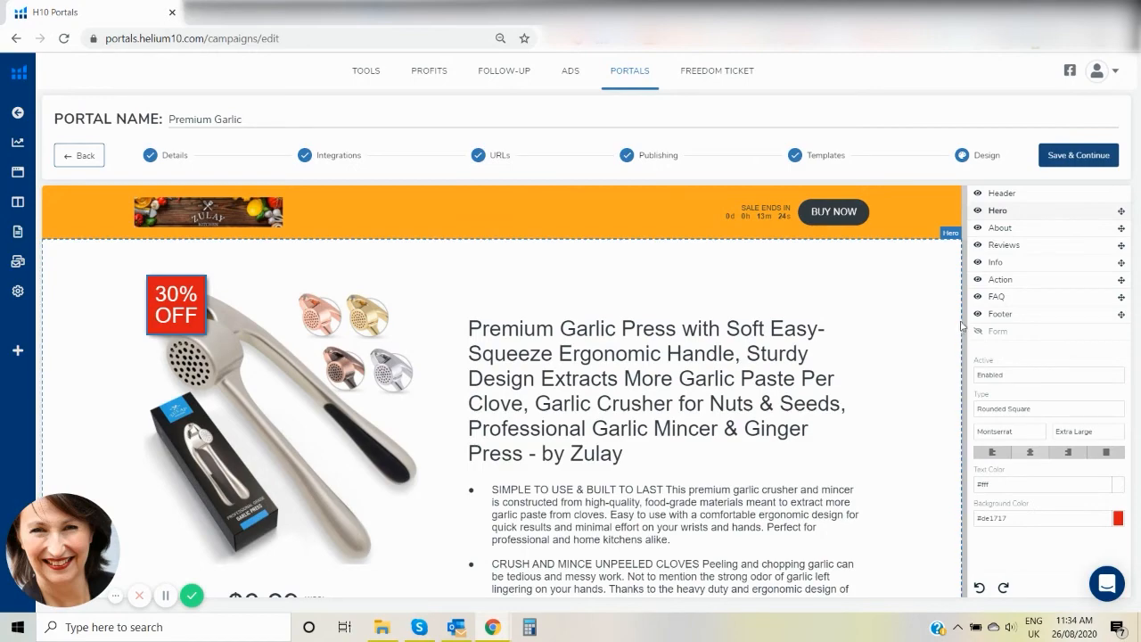
Apply the saved red swatch as the background of the About section's 30% OFF discount badge.
scroll(963, 327, down, 8)
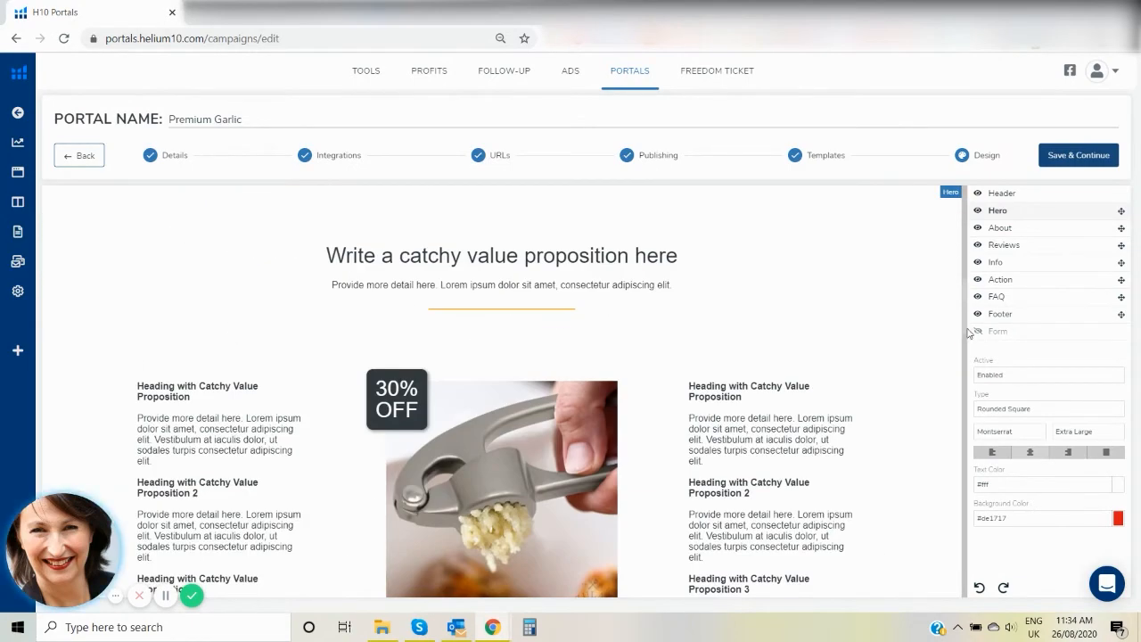
click(421, 381)
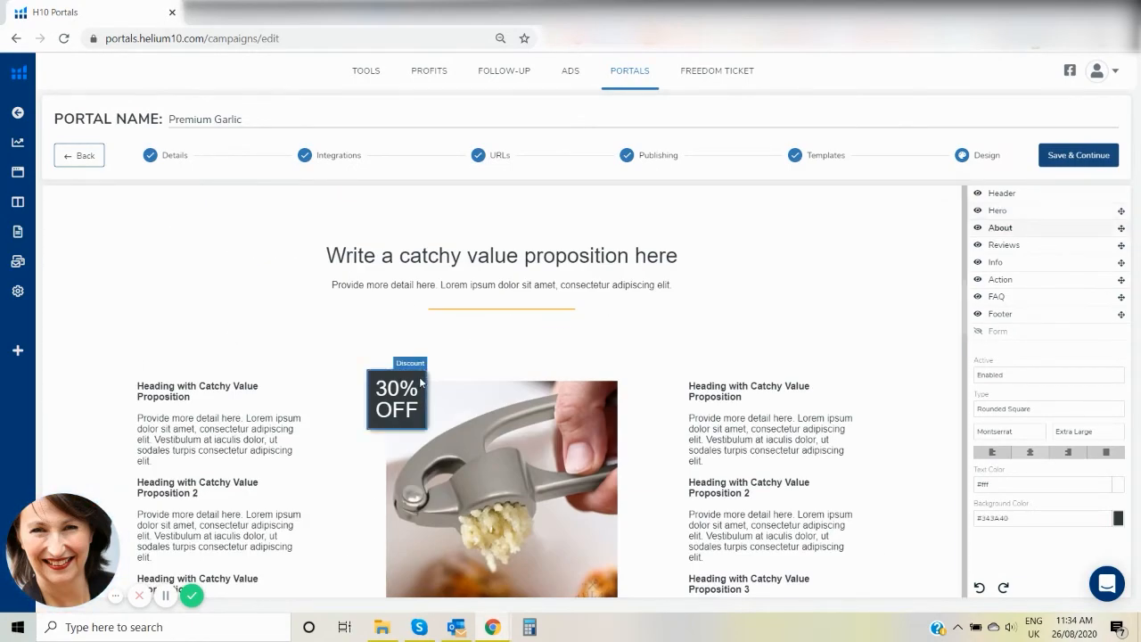
click(1120, 526)
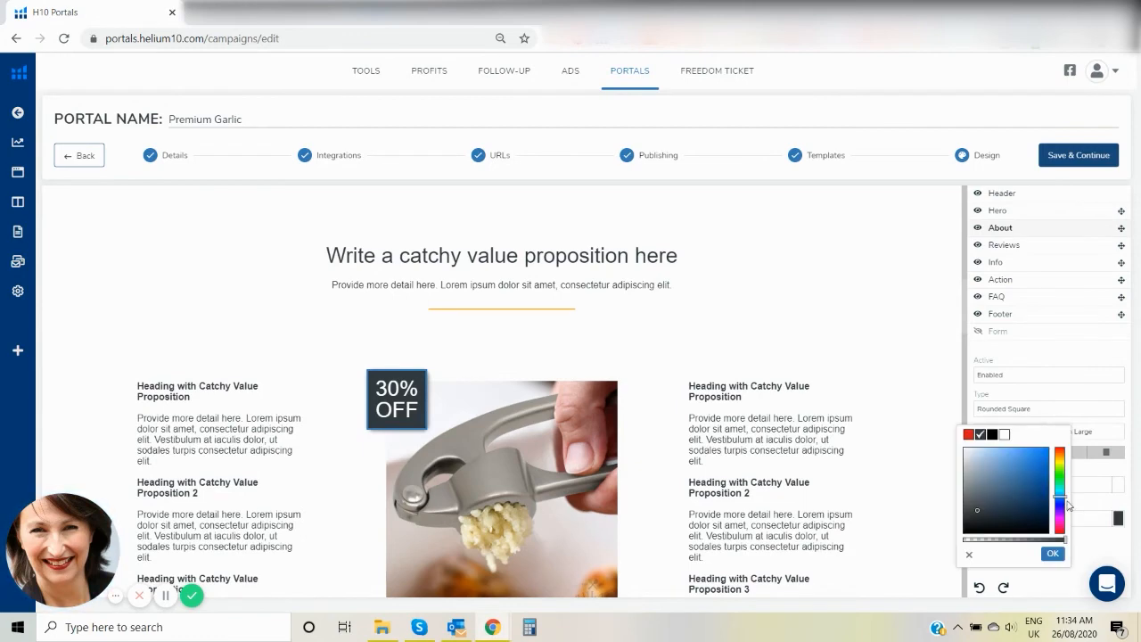
click(969, 434)
click(954, 392)
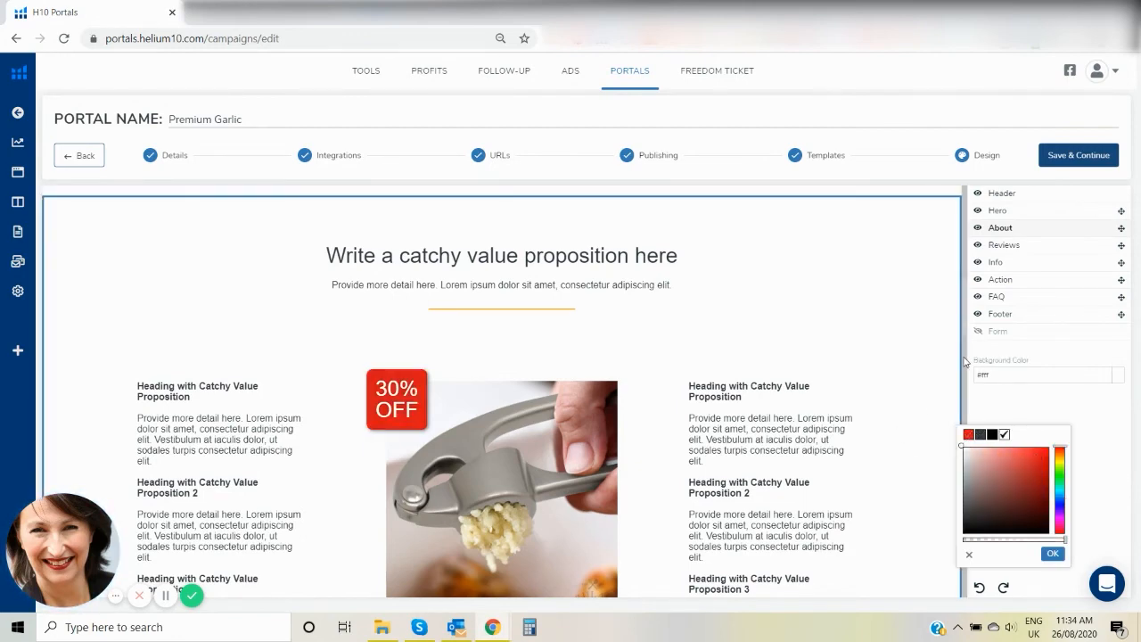
scroll(960, 407, down, 4)
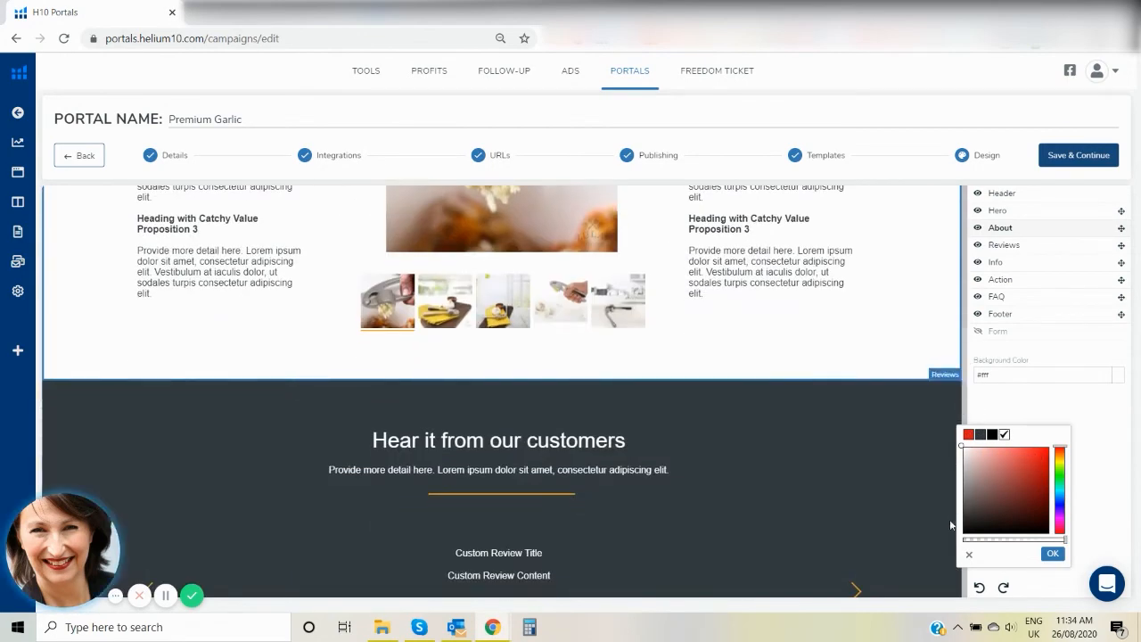
click(1054, 555)
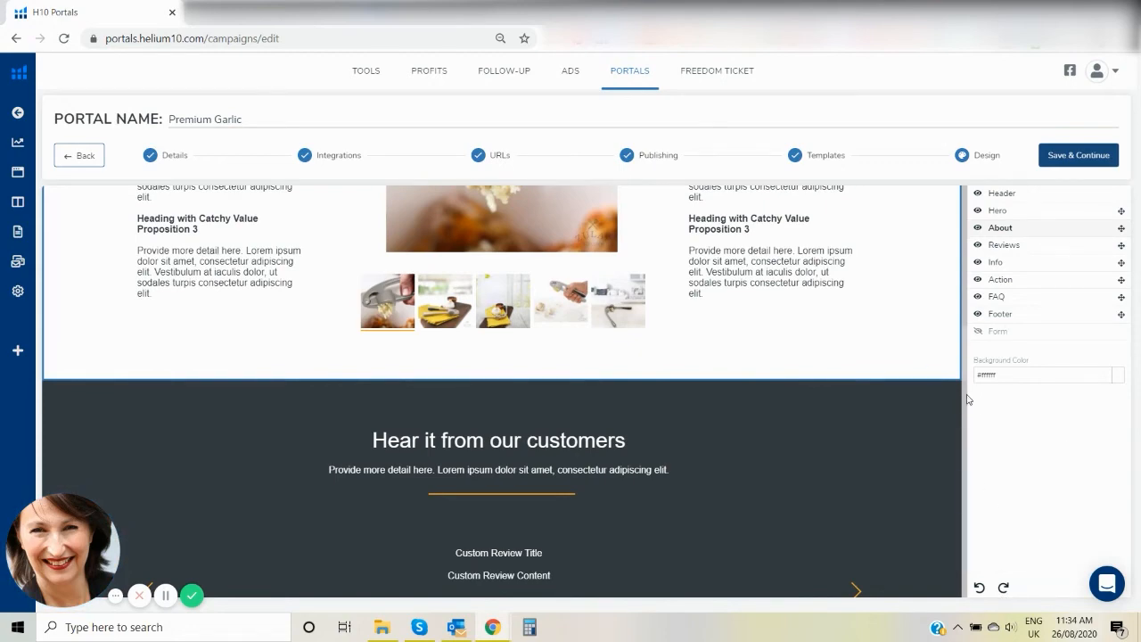
Apply the saved red swatch as the background of the Info section's 30% OFF discount badge.
scroll(963, 413, down, 4)
scroll(964, 428, down, 4)
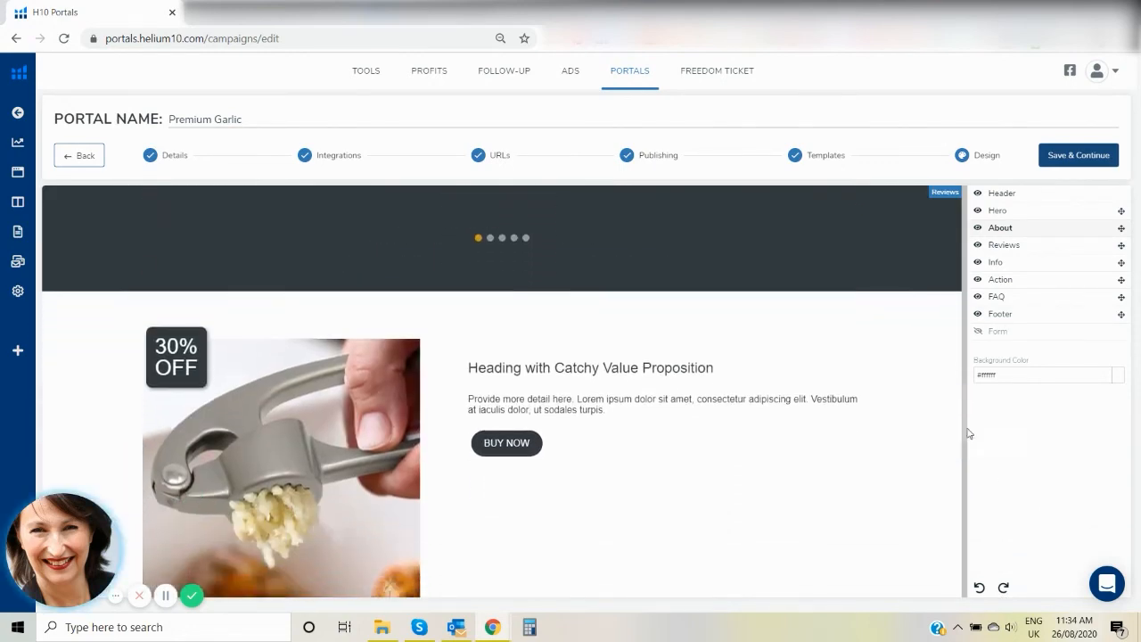
scroll(963, 435, up, 3)
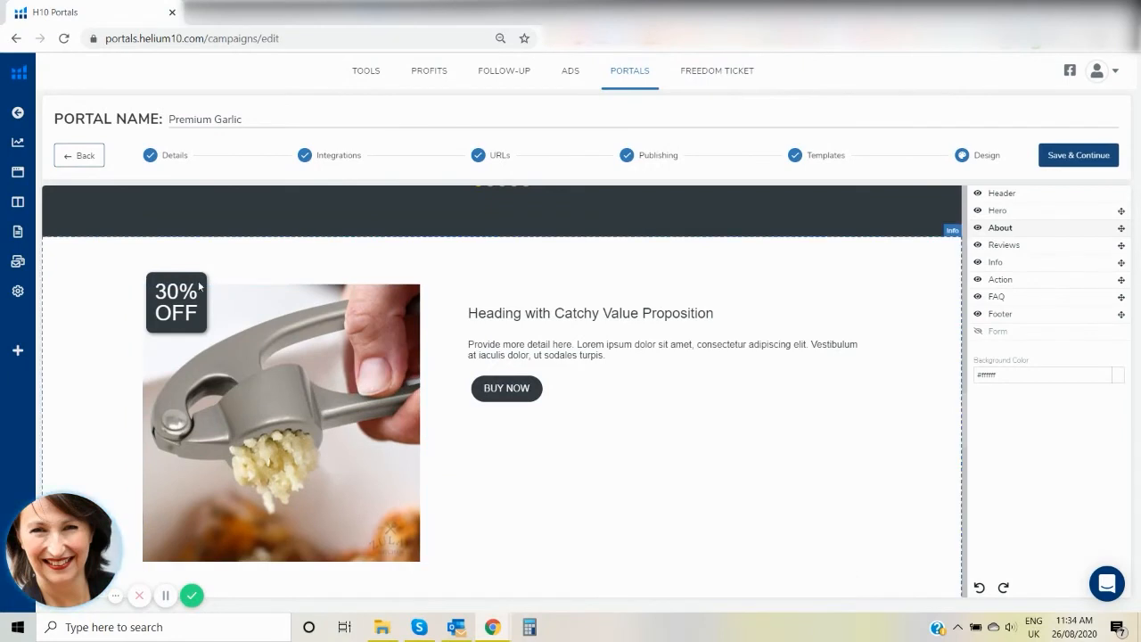
click(196, 287)
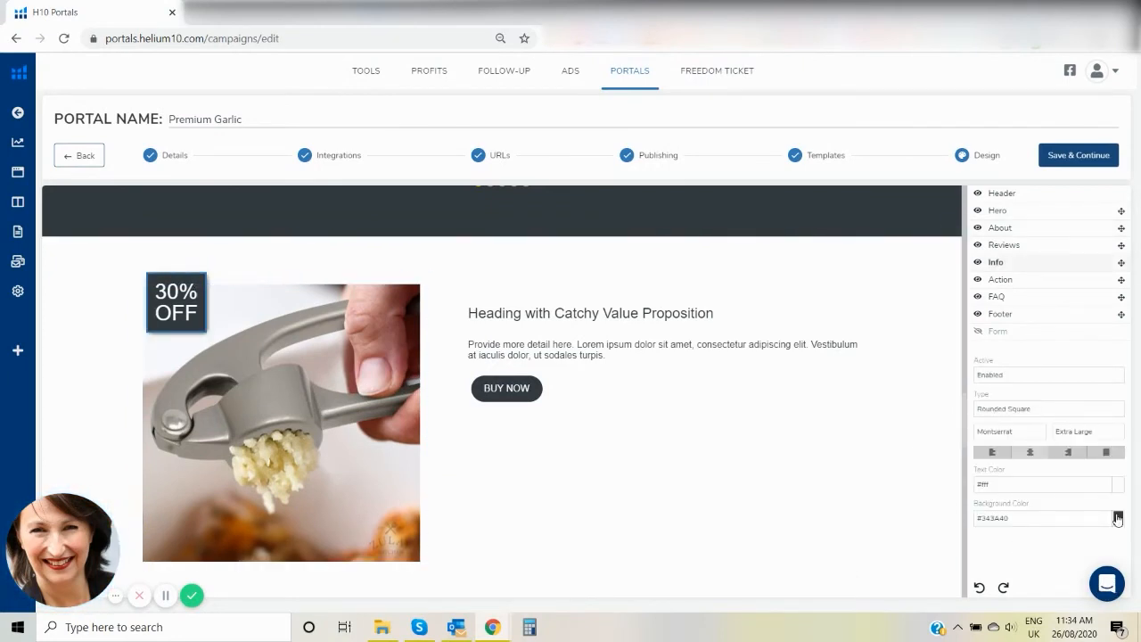
click(1117, 518)
click(968, 434)
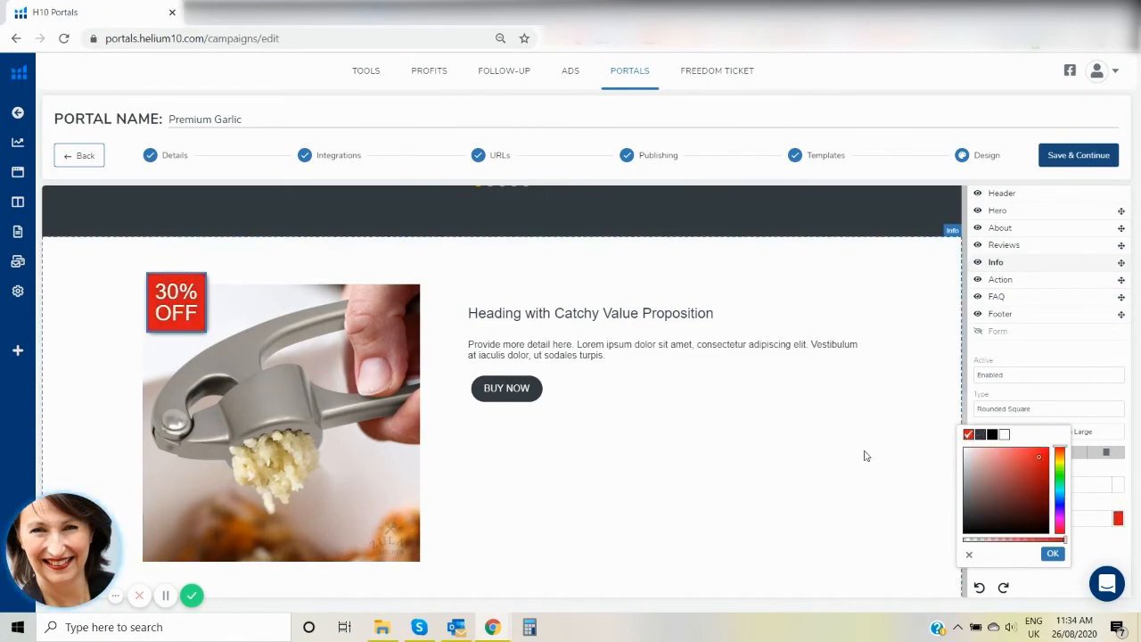
scroll(961, 357, up, 4)
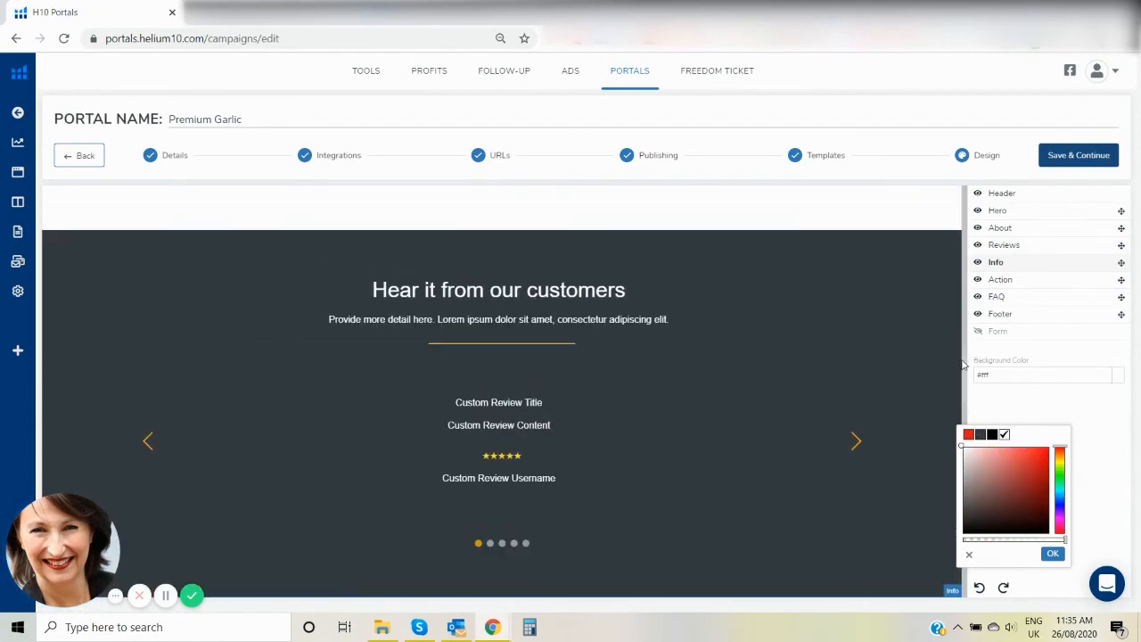
scroll(431, 343, up, 10)
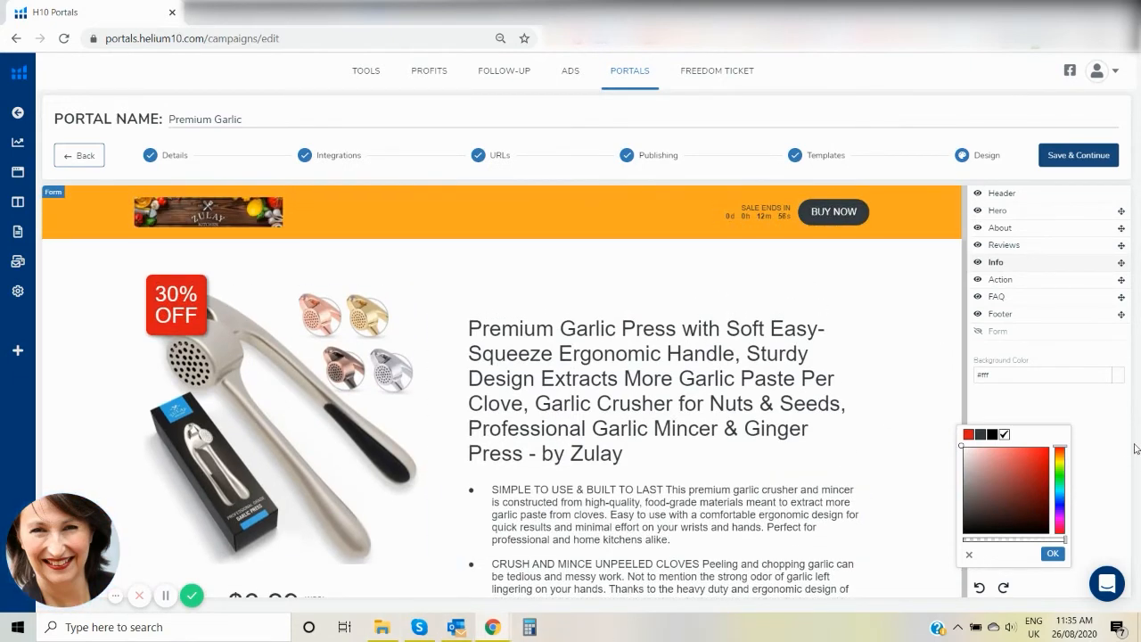
click(1052, 554)
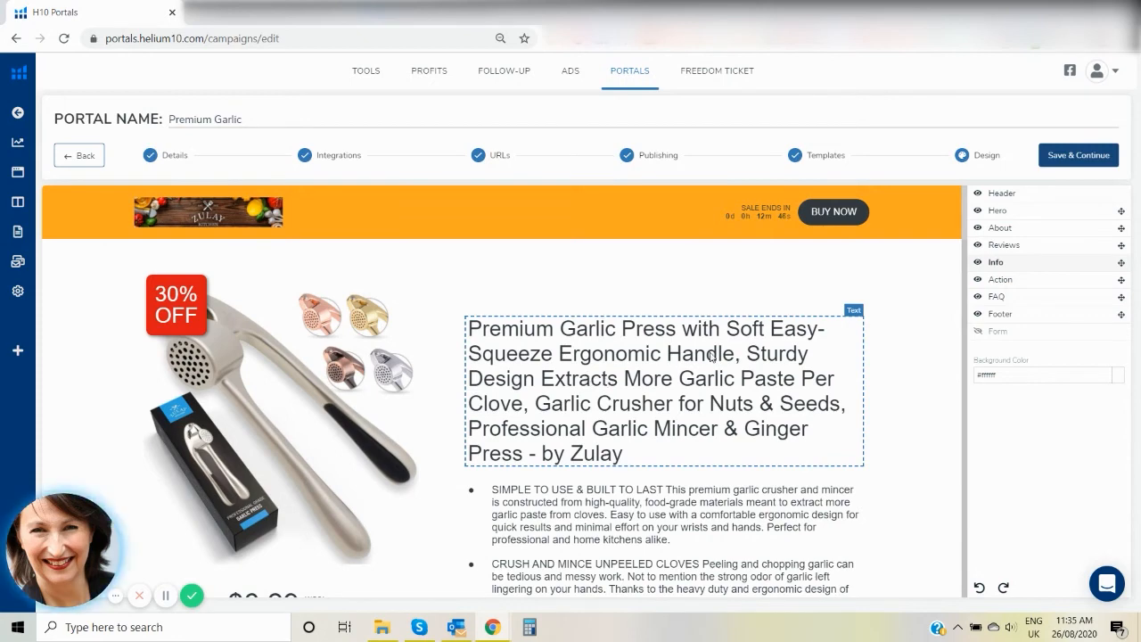
Show the Form section and change its newsletter heading to "Subscribe to Our VIP List".
click(977, 332)
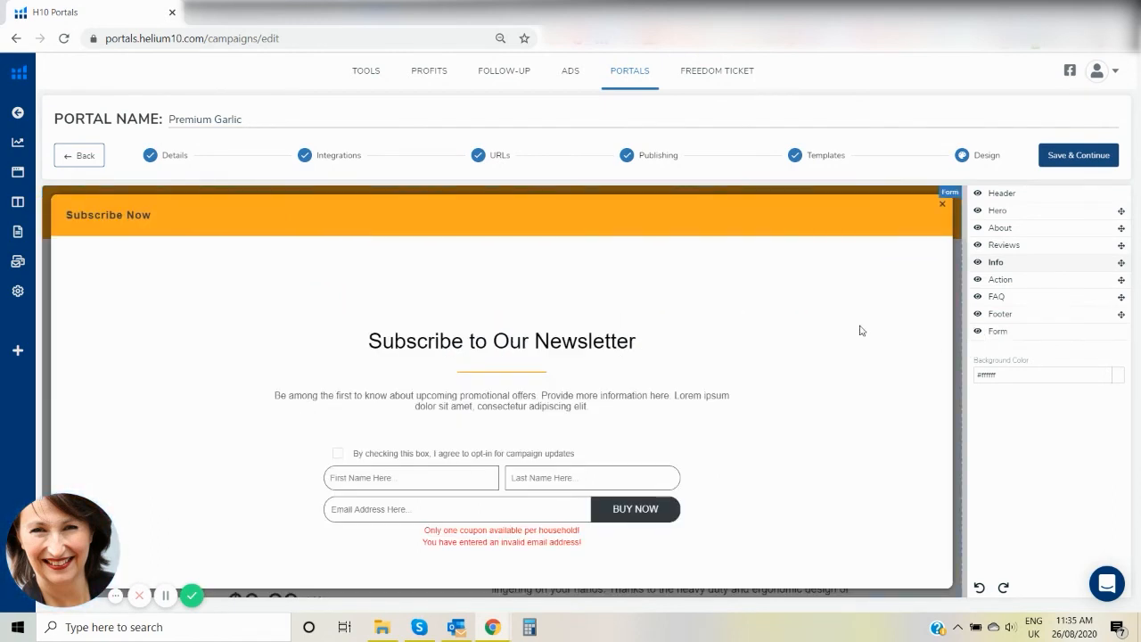
click(639, 347)
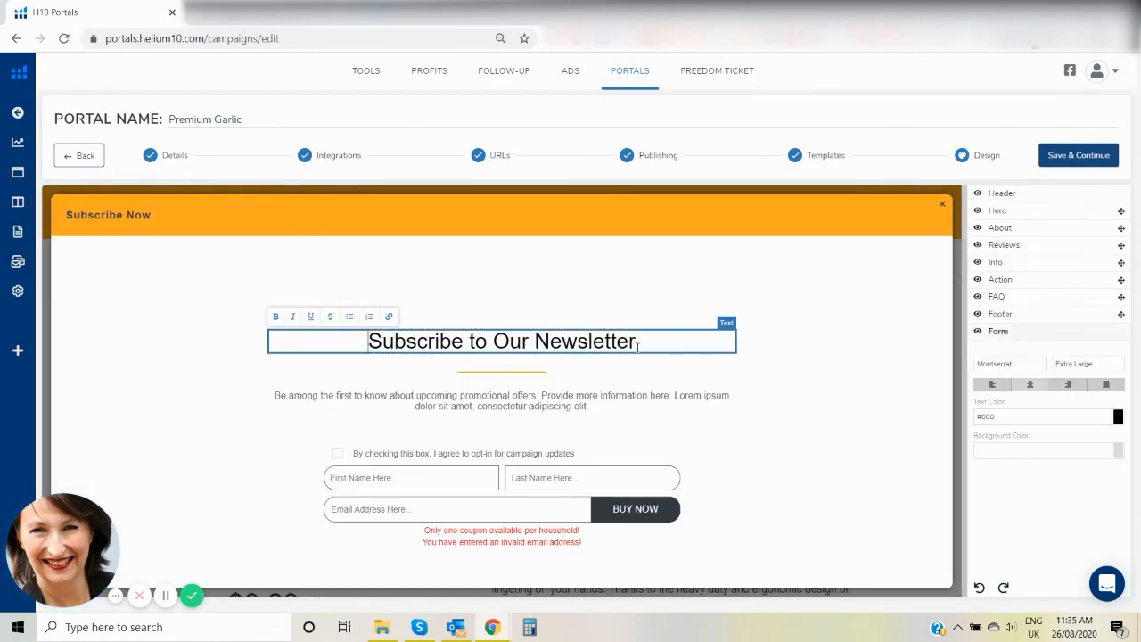
drag(636, 343, 545, 343)
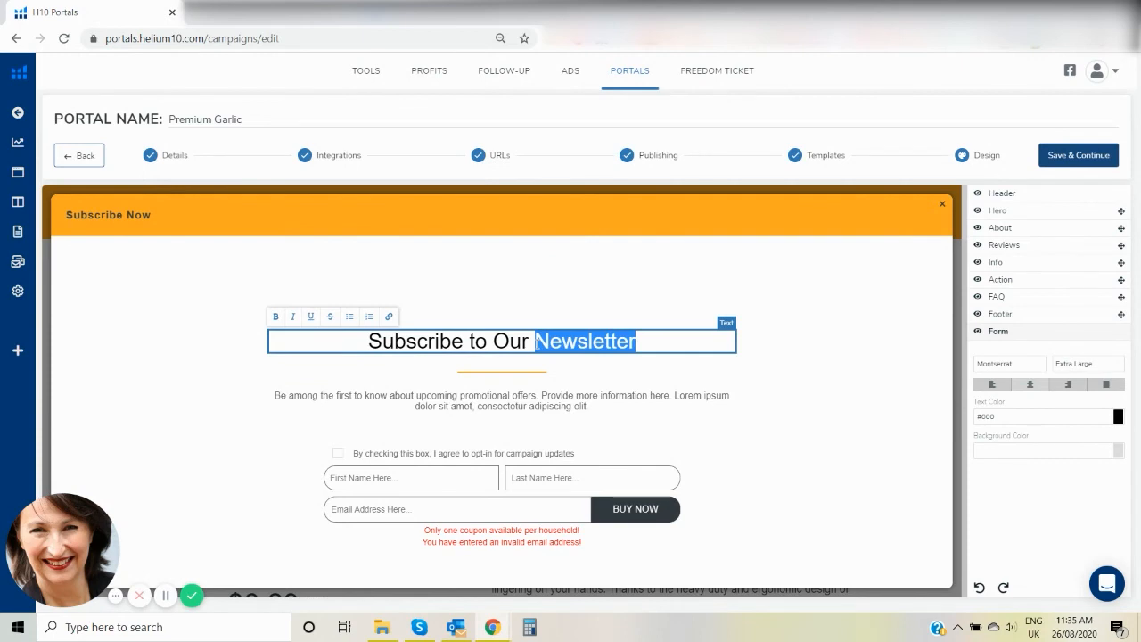
text(VIP )
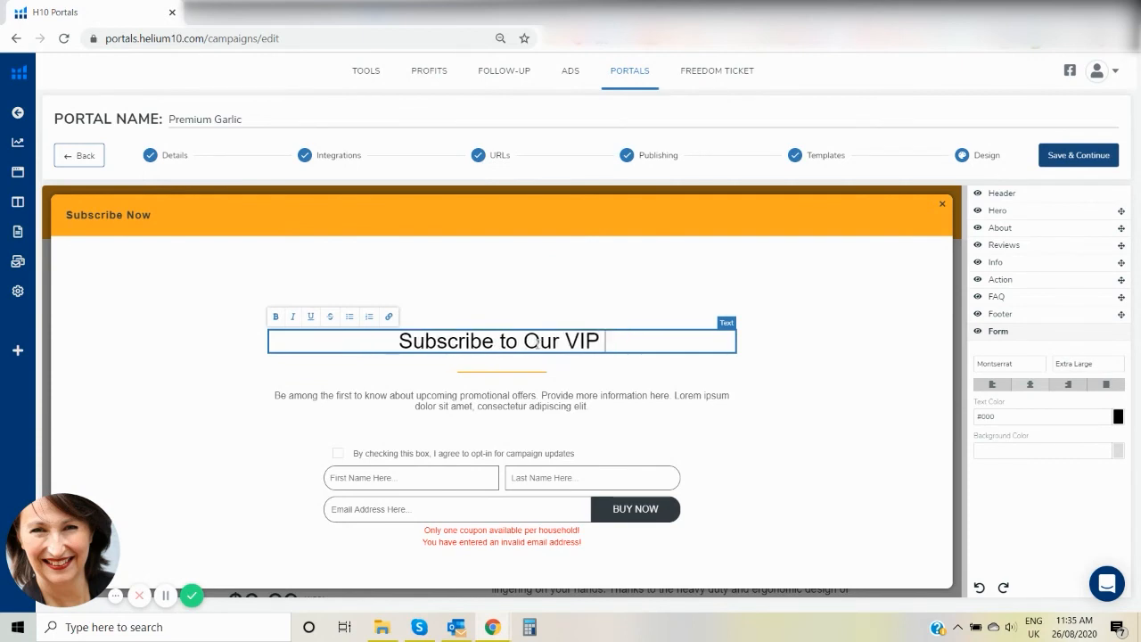
text(List)
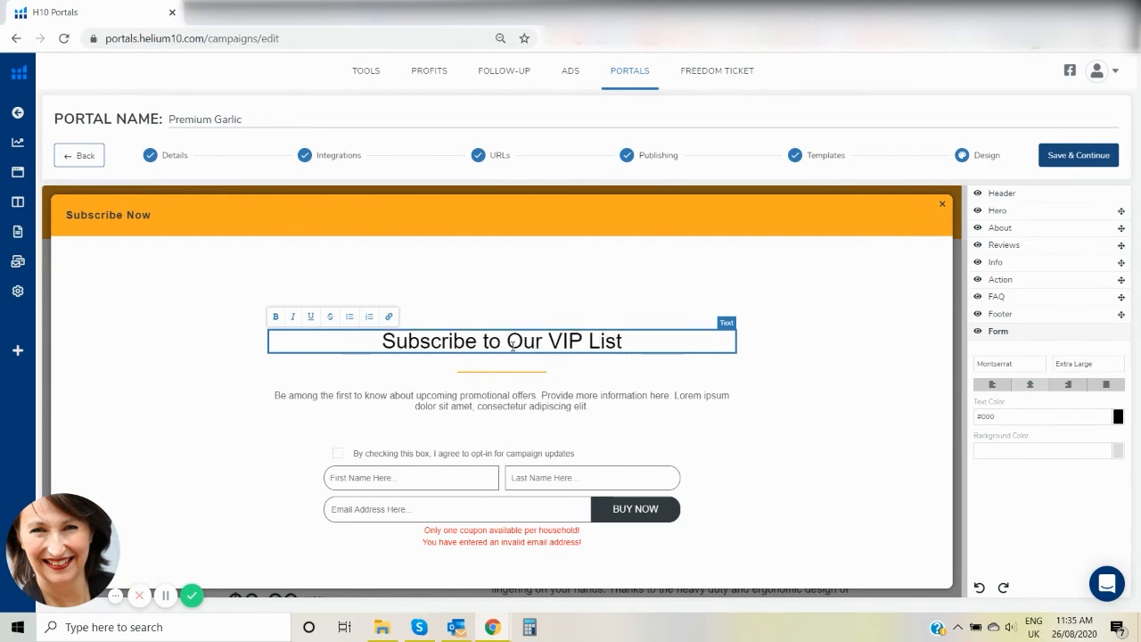
Delete the placeholder text after "upcoming promotional offers." in the form's description and hide the Form section again.
click(591, 407)
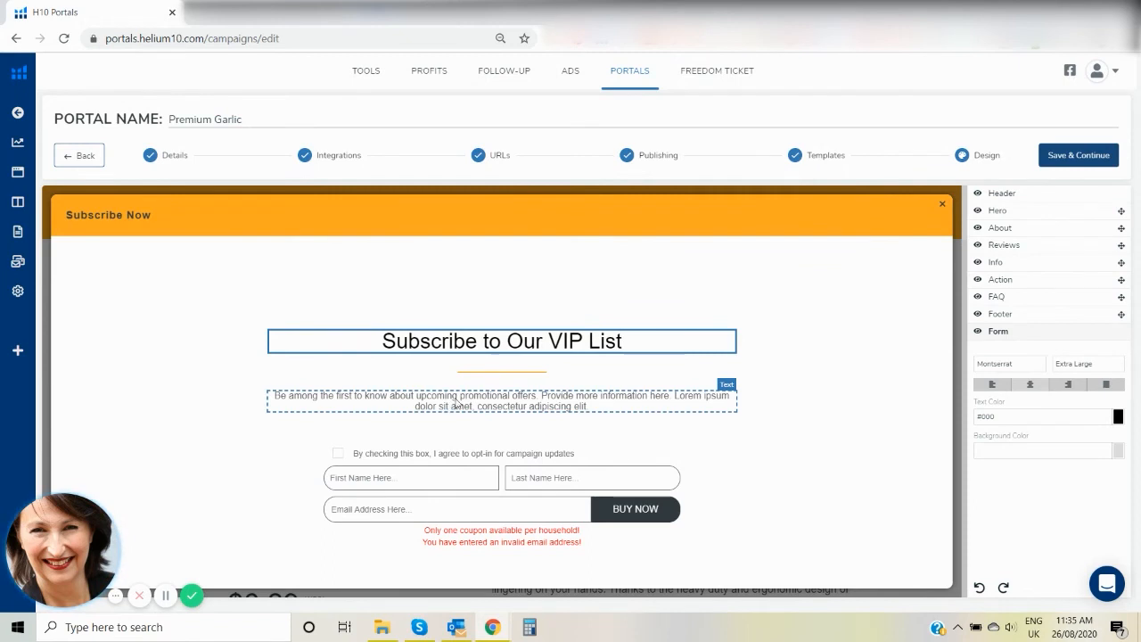
click(591, 407)
drag(583, 403, 545, 393)
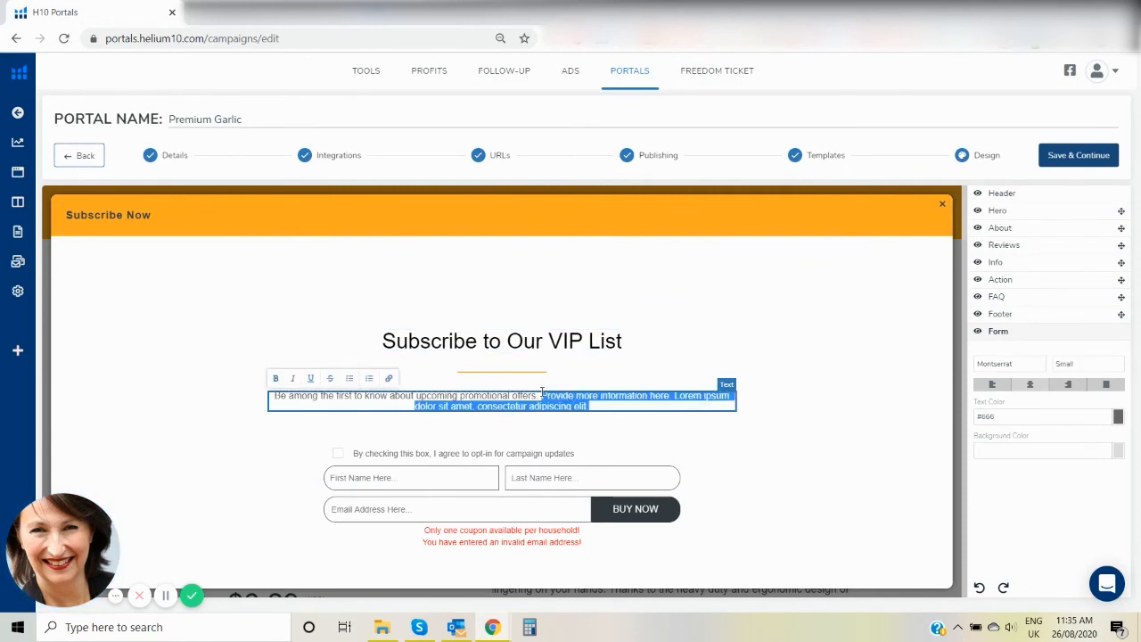
key(BackSpace)
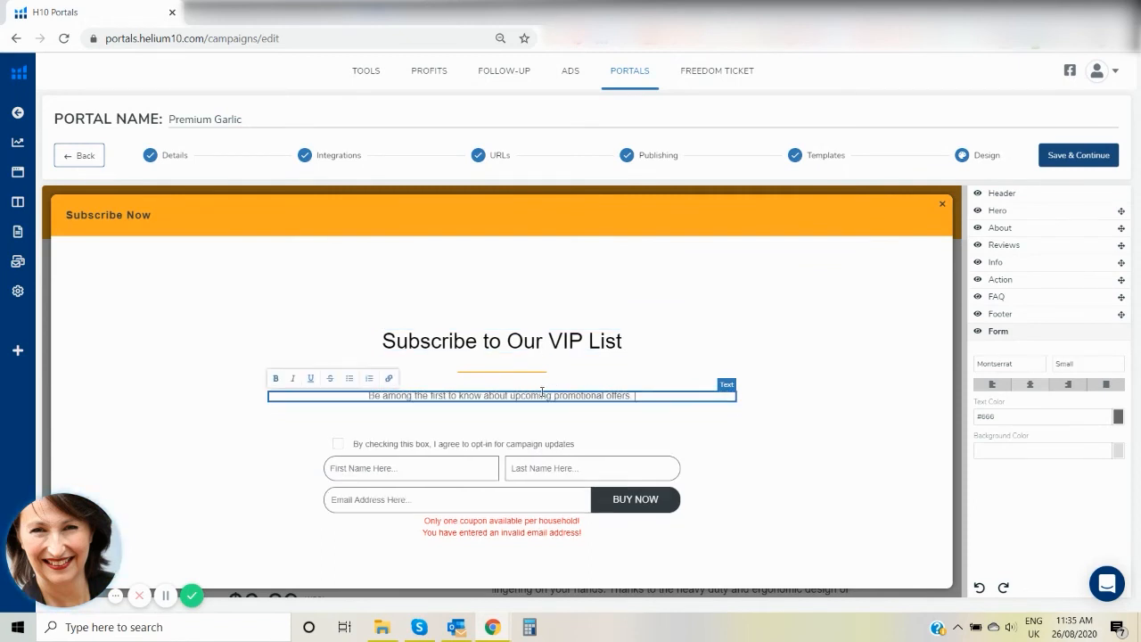
click(855, 294)
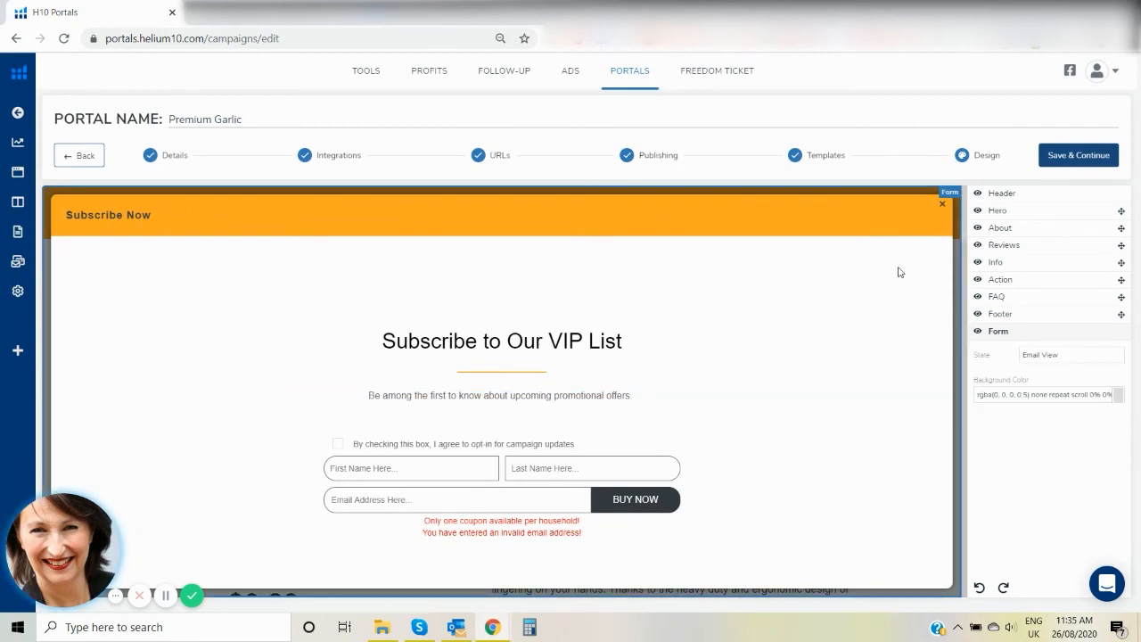
click(977, 332)
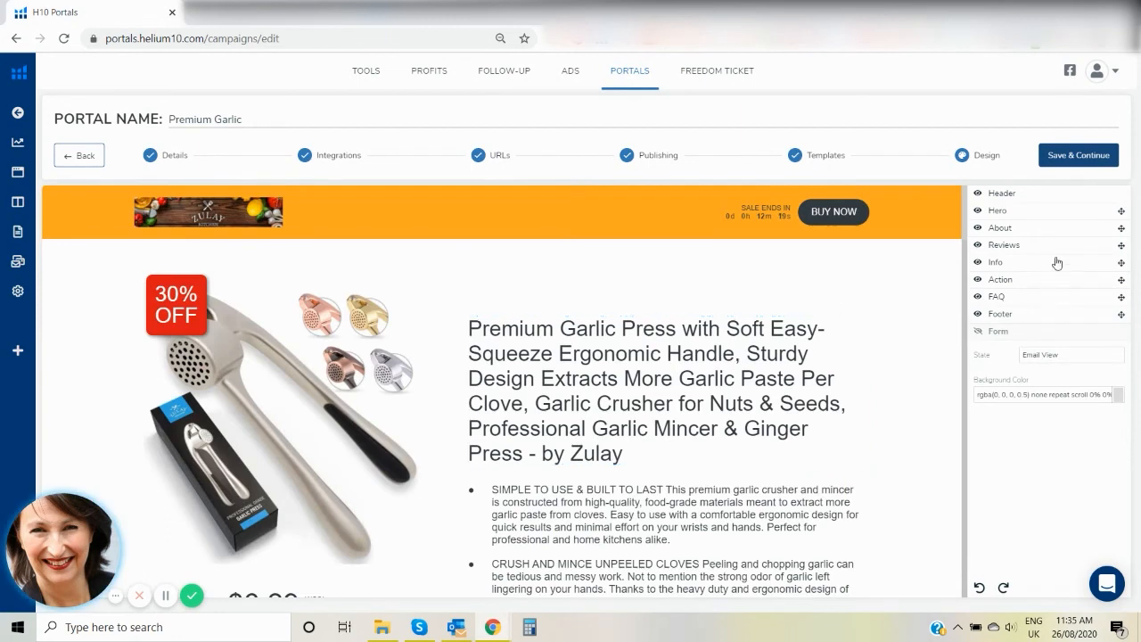
Save the portal design and preview the Premium Garlic landing page with its status panel closed.
click(1093, 155)
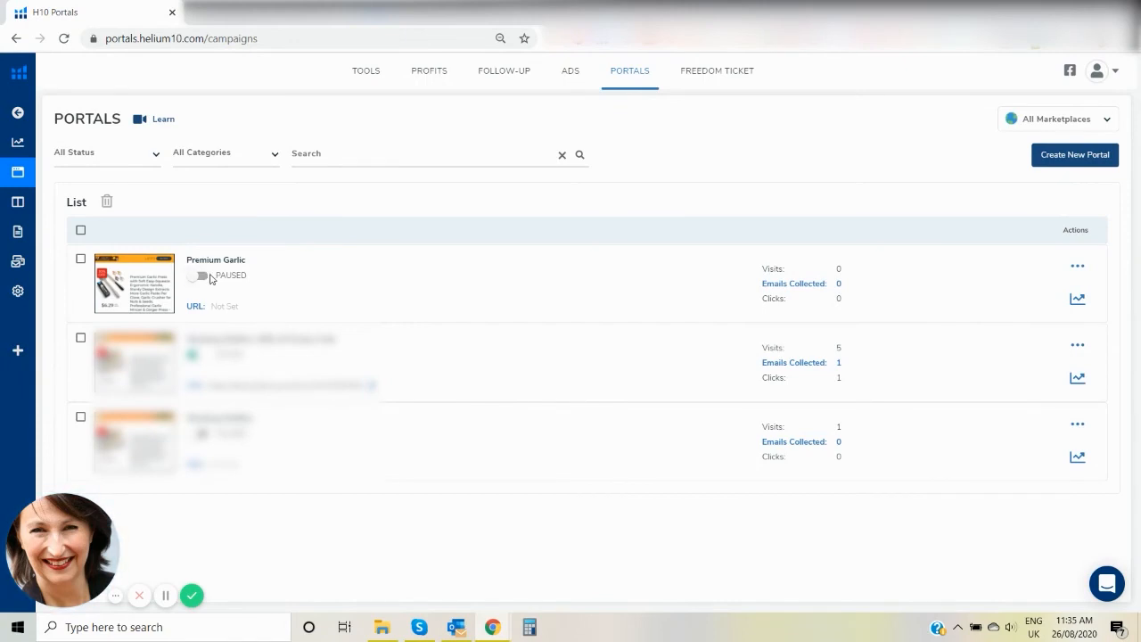
click(1077, 266)
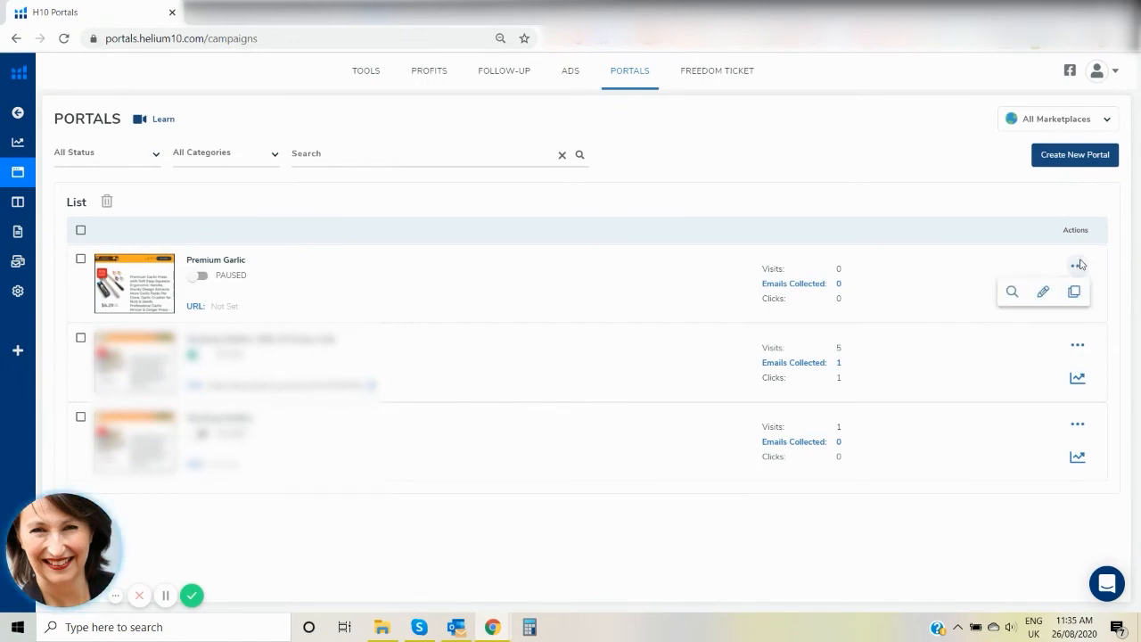
click(1011, 294)
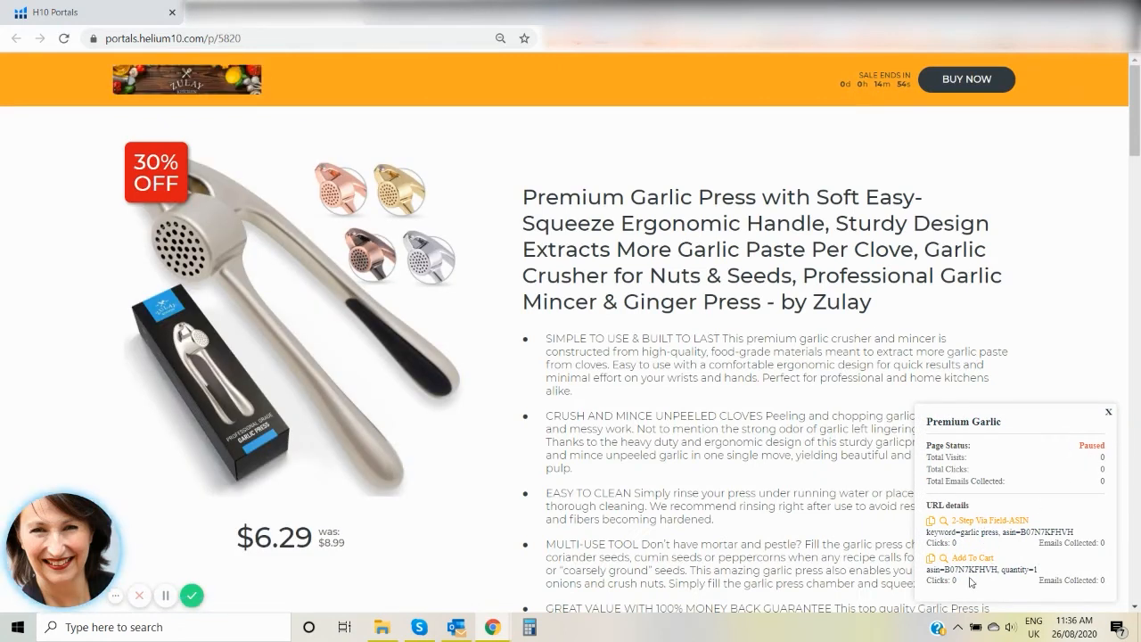
click(1108, 413)
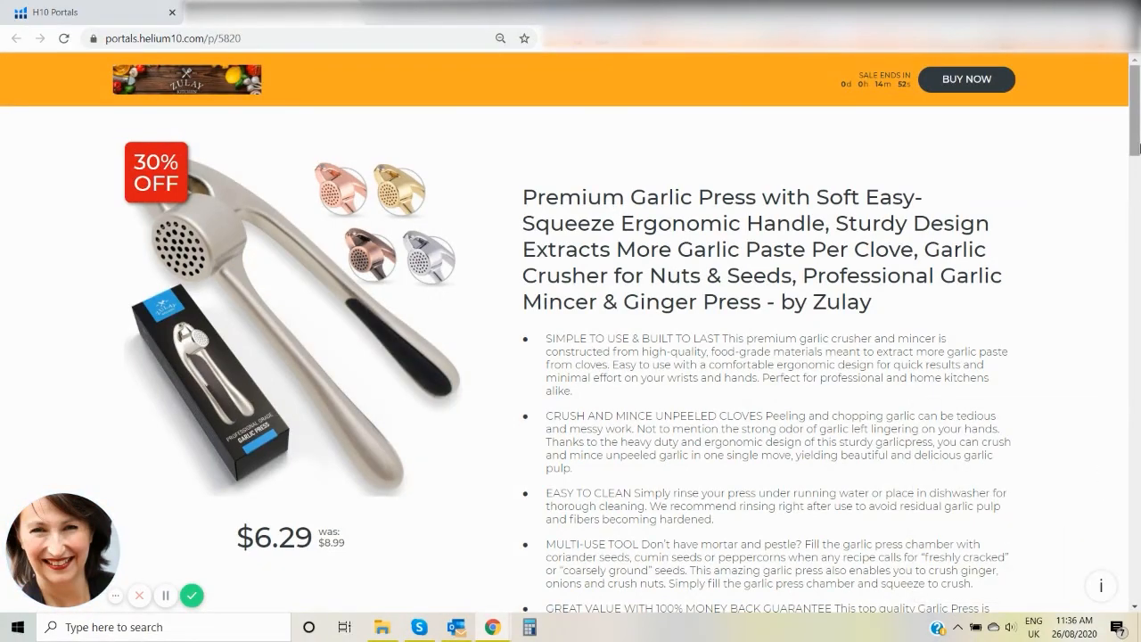
mouse_move(1136, 116)
mouse_down()
mouse_move(1139, 499)
mouse_move(1136, 111)
mouse_up()
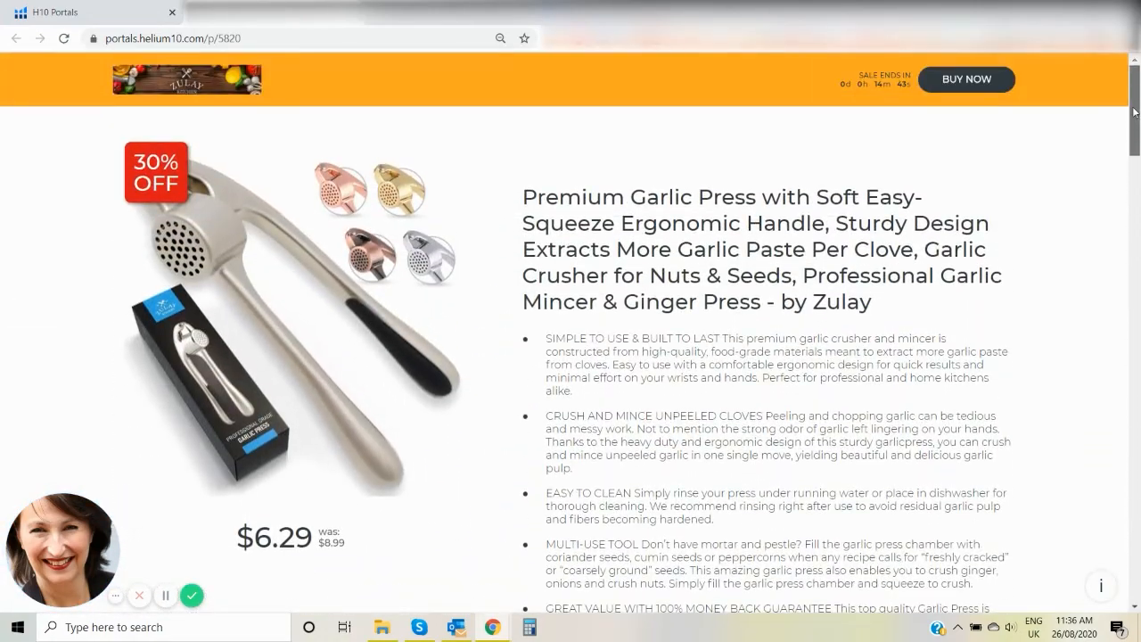
Test the landing page's Buy Now flow by submitting first name, last name and email, follow Shop Now, and close the coupon form.
click(960, 79)
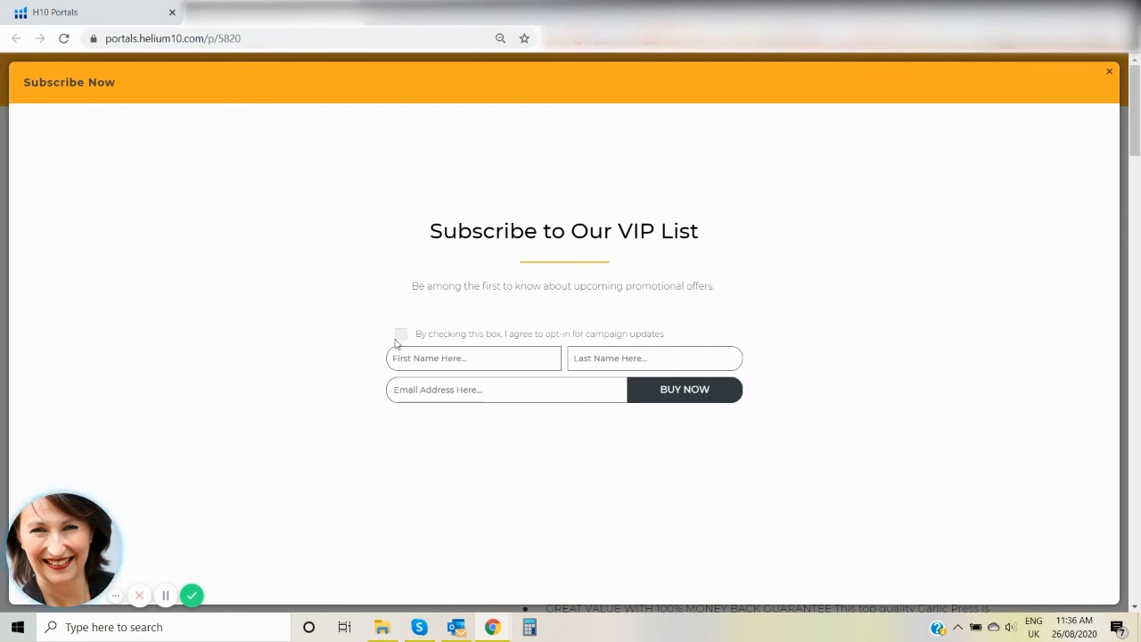
click(442, 359)
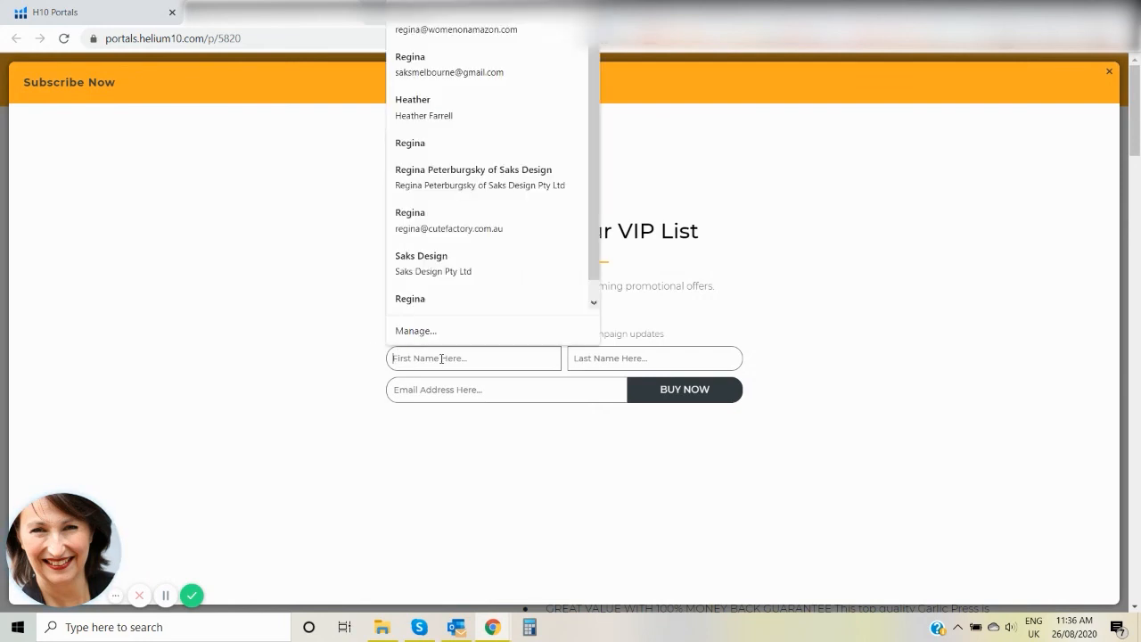
click(439, 34)
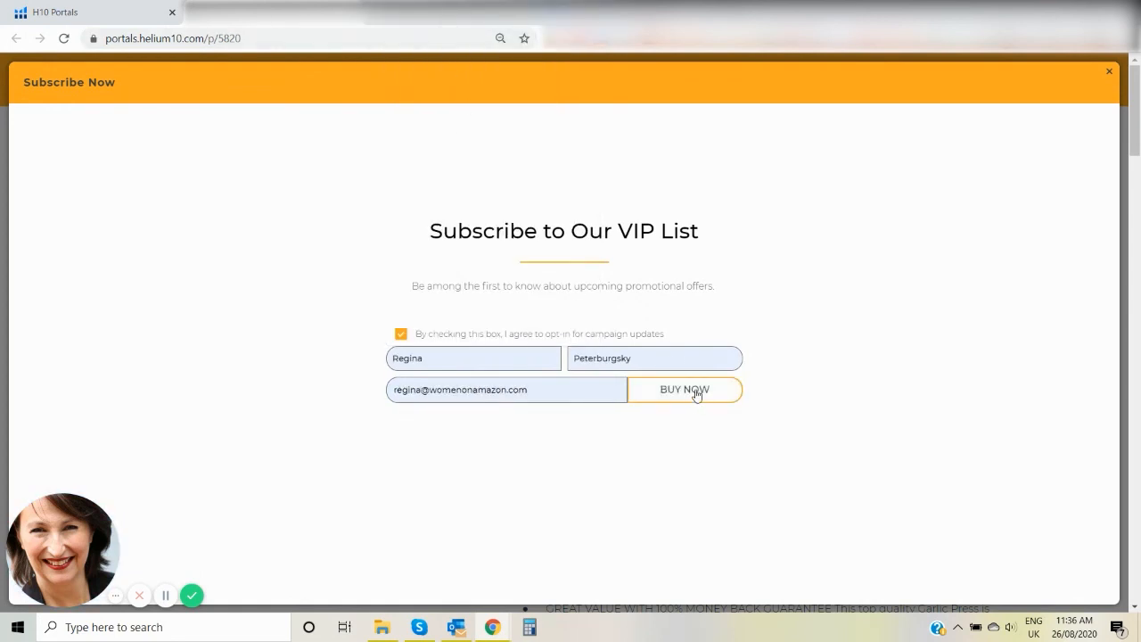
click(697, 395)
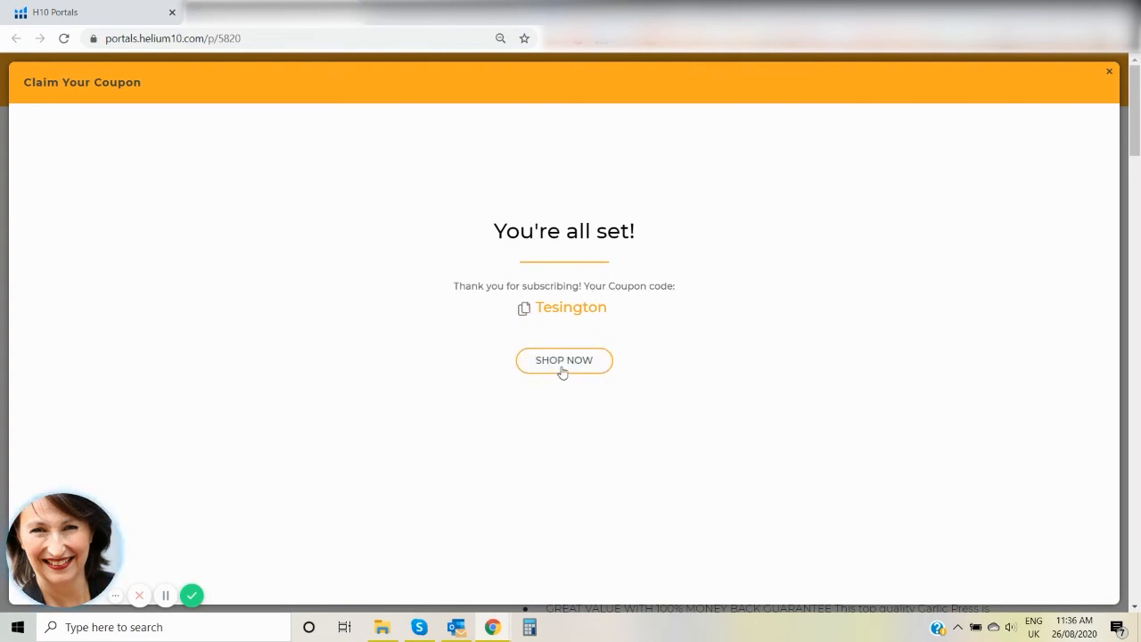
click(562, 372)
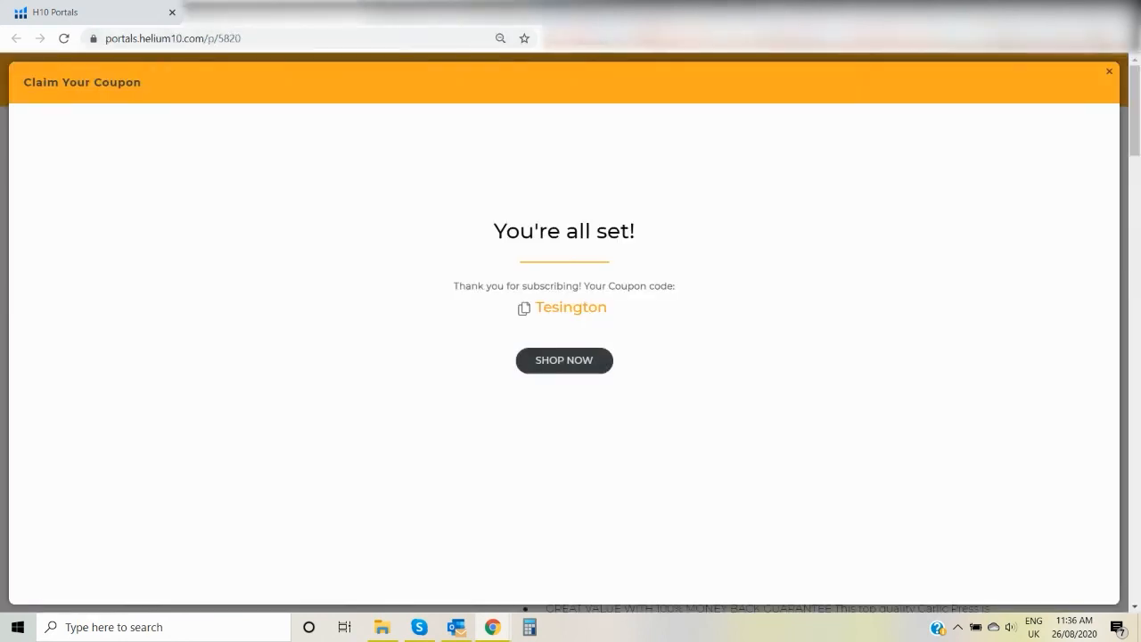
click(1109, 72)
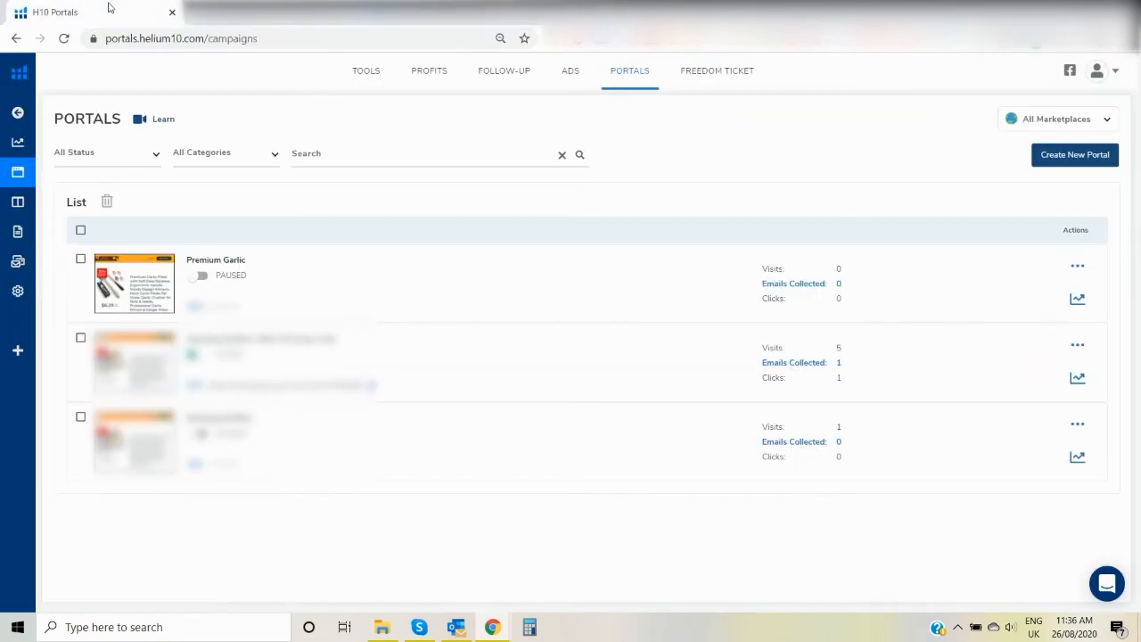
Activate the paused Premium Garlic portal and copy its URL.
click(201, 276)
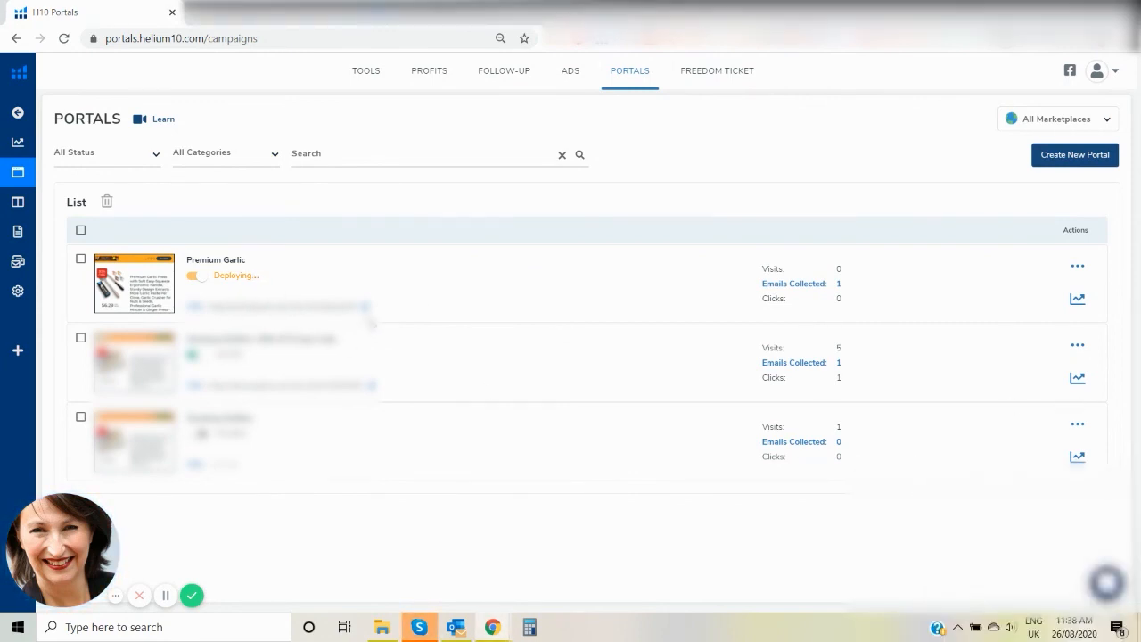
click(362, 308)
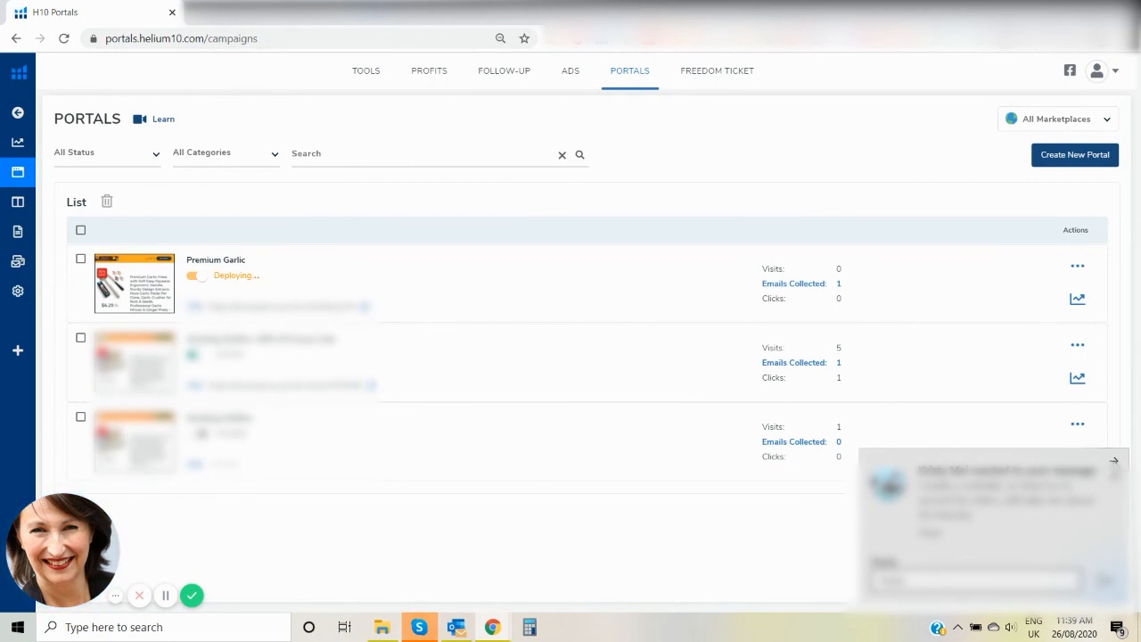
click(1114, 462)
Switch to the Baby Clothes Facebook page and publish a post containing the copied portal link.
click(267, 13)
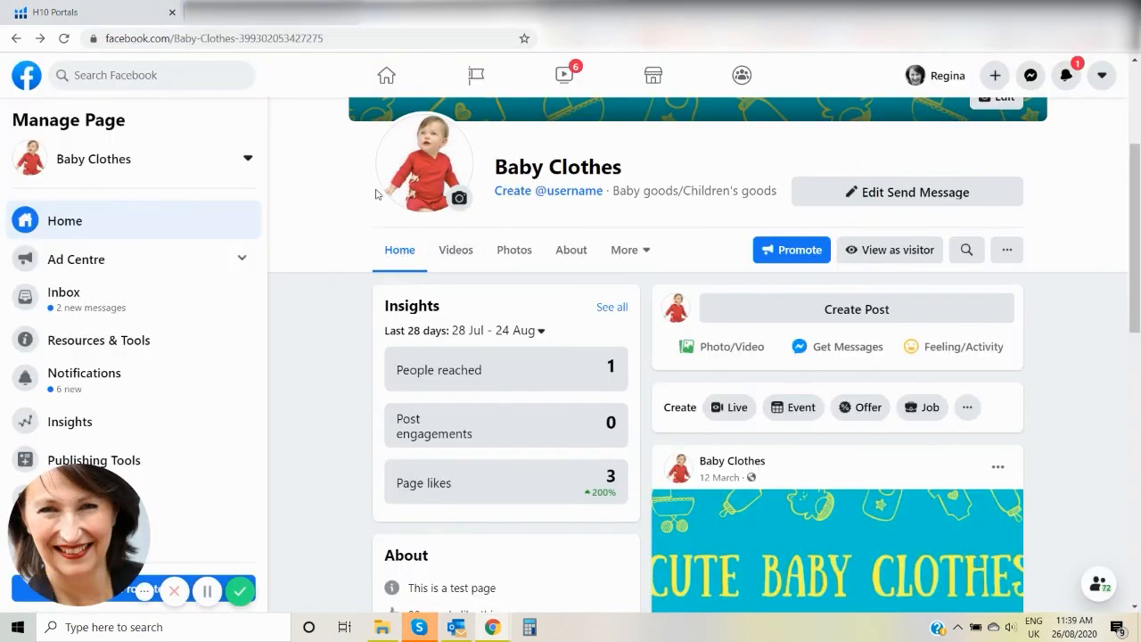
click(757, 310)
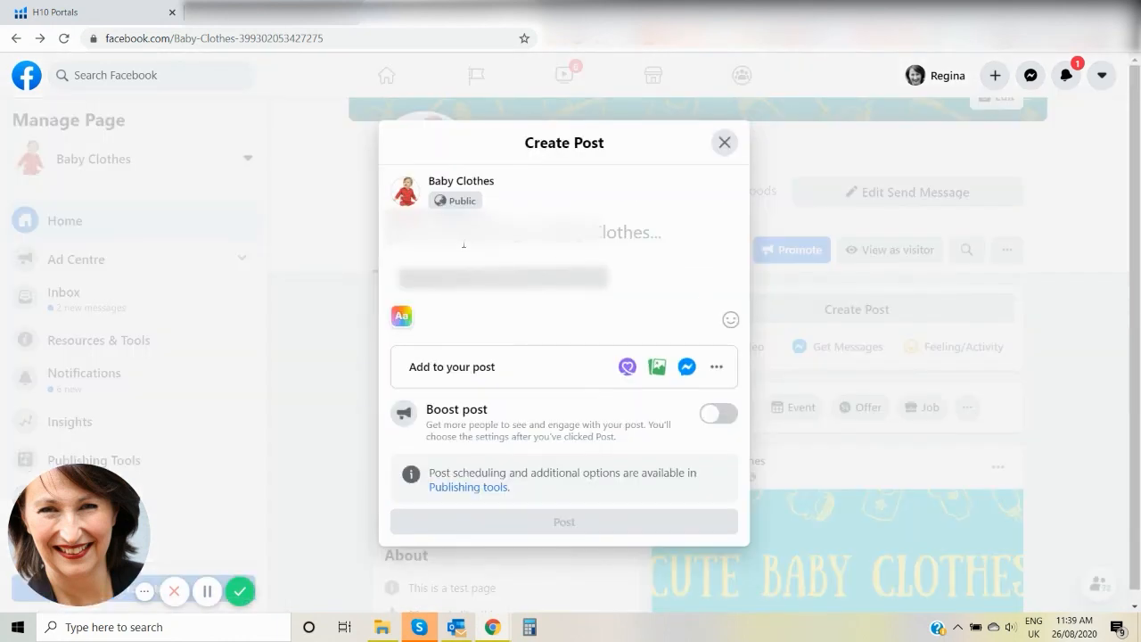
right_click(456, 234)
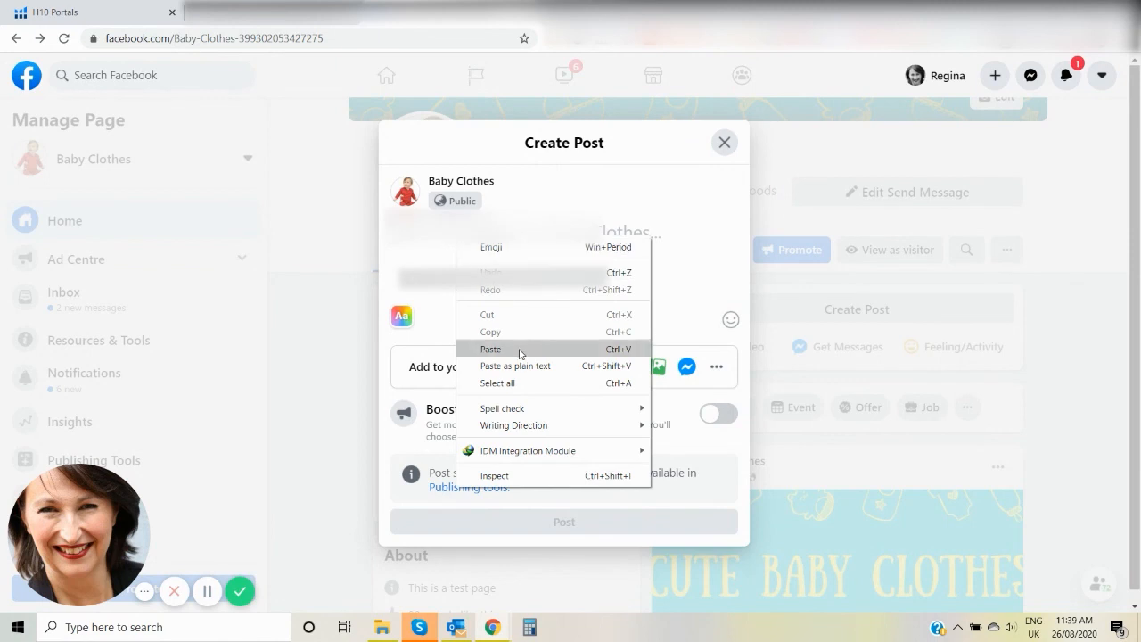
click(520, 350)
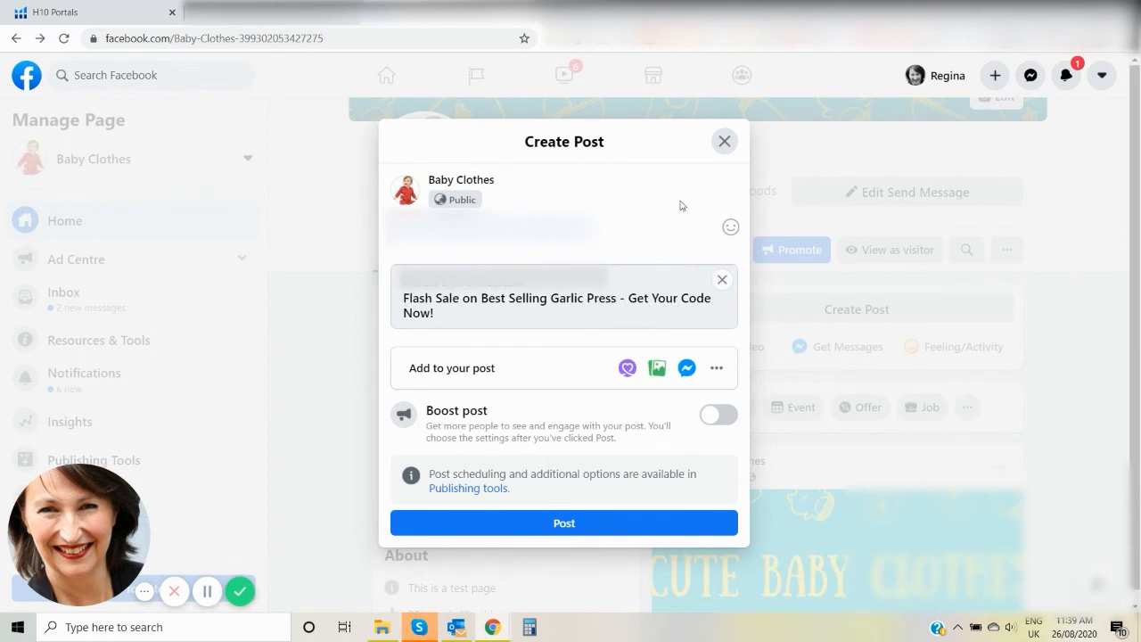
click(612, 531)
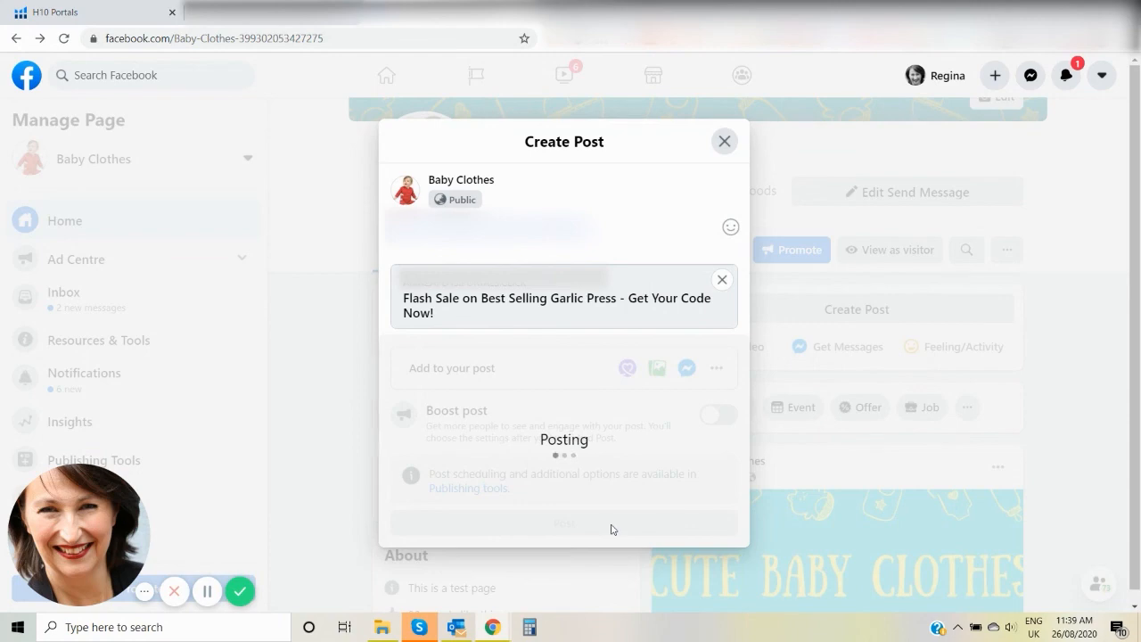
Review the published garlic press post on the Facebook page and return to the Helium 10 Portals list.
drag(1136, 170, 1139, 231)
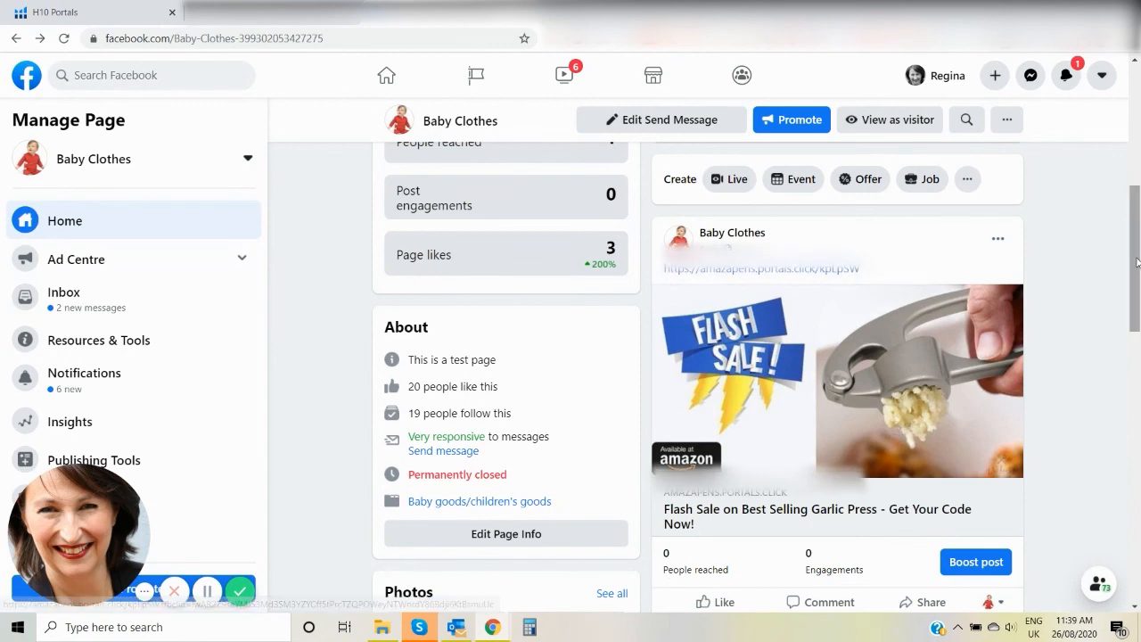
mouse_move(1138, 263)
mouse_down()
mouse_move(1138, 292)
mouse_move(1139, 260)
mouse_up()
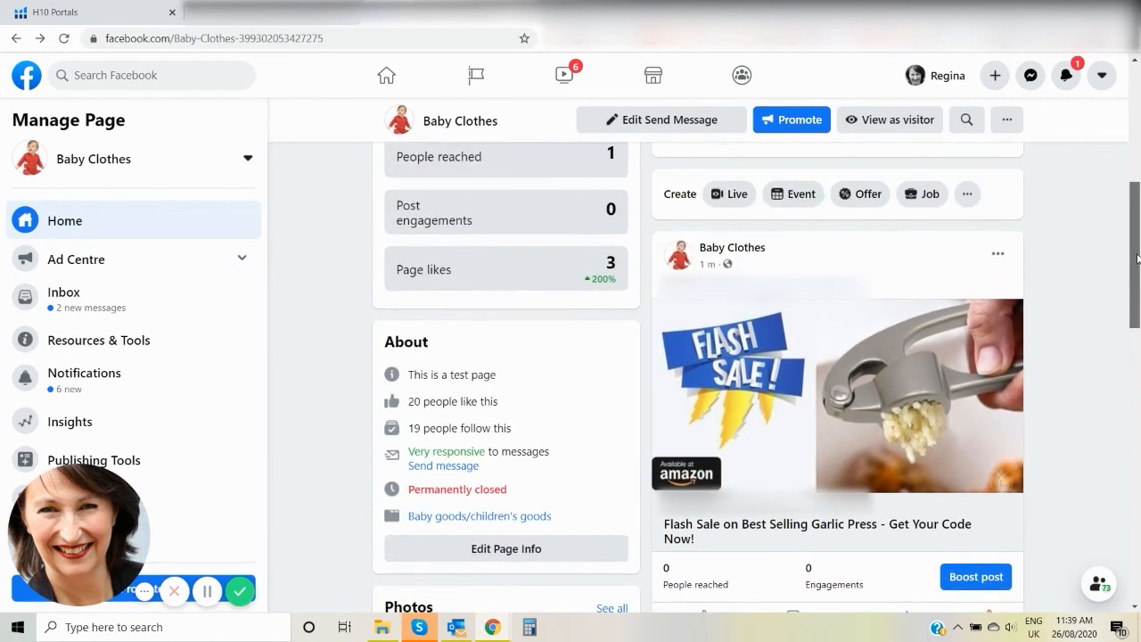
click(132, 19)
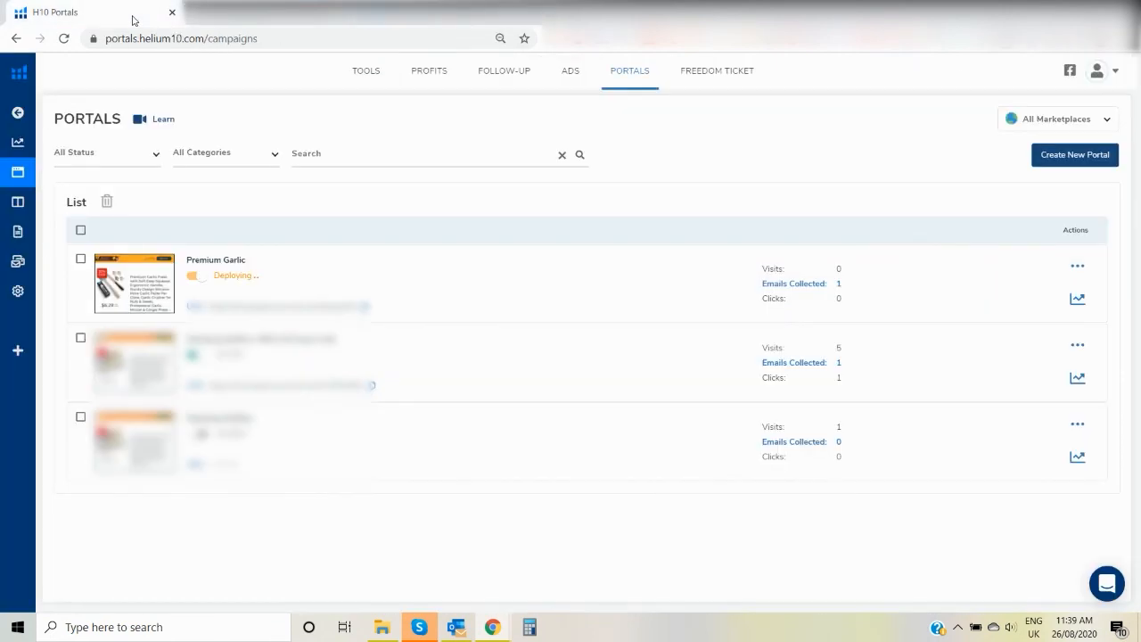